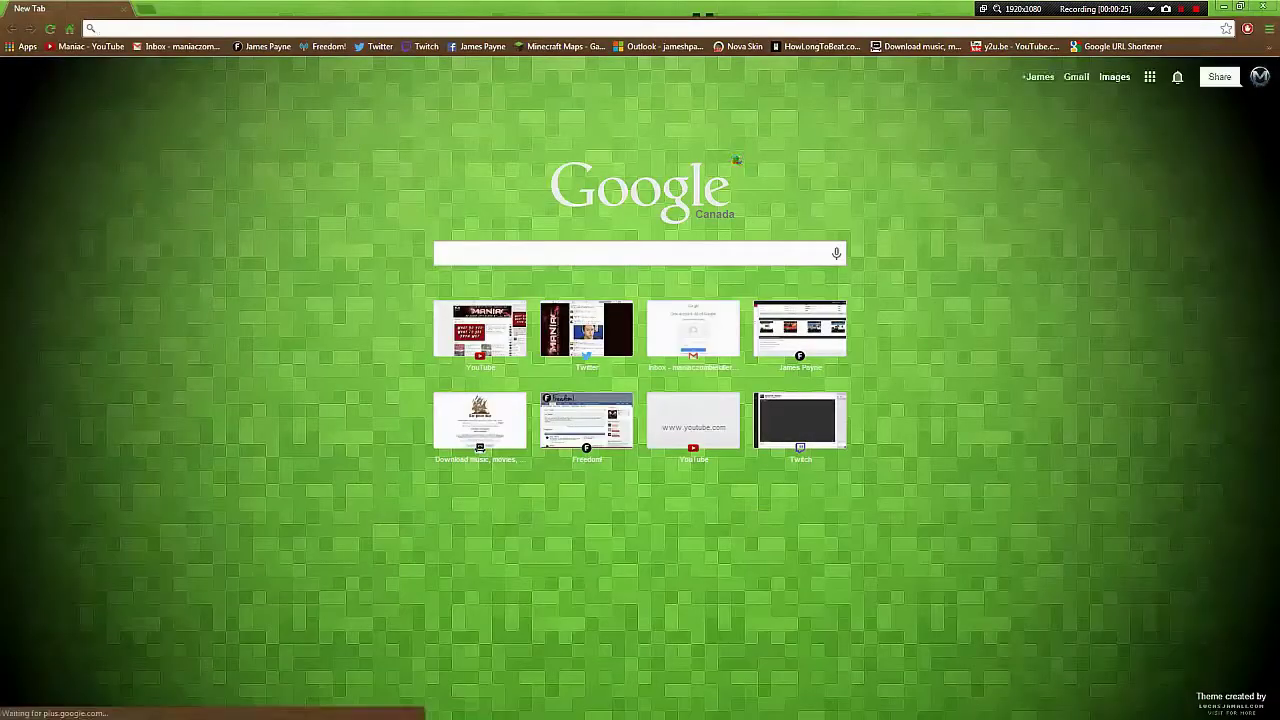
Step: Search Google Images for "Surgeon Simulator 2013 title" and open the preview of the Wikipedia logo on a black background
{"action": "type", "text": "Surgeon S"}
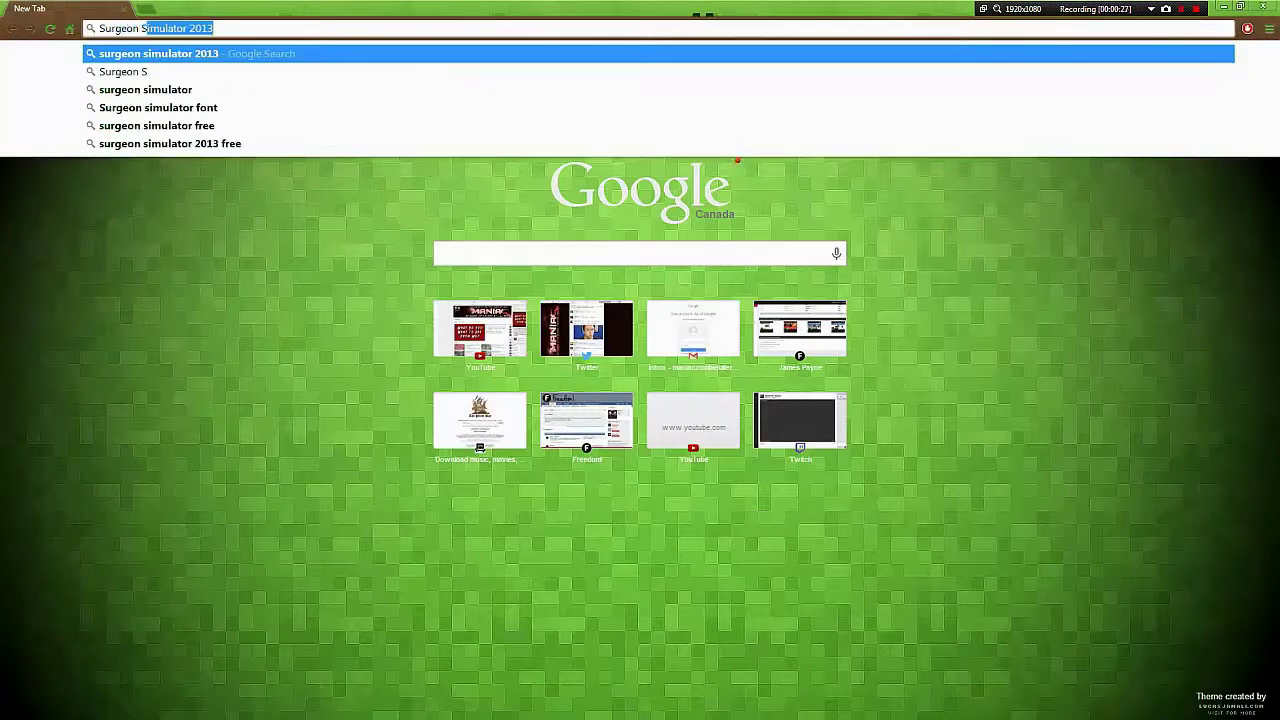
{"action": "type", "text": "imulator 2"}
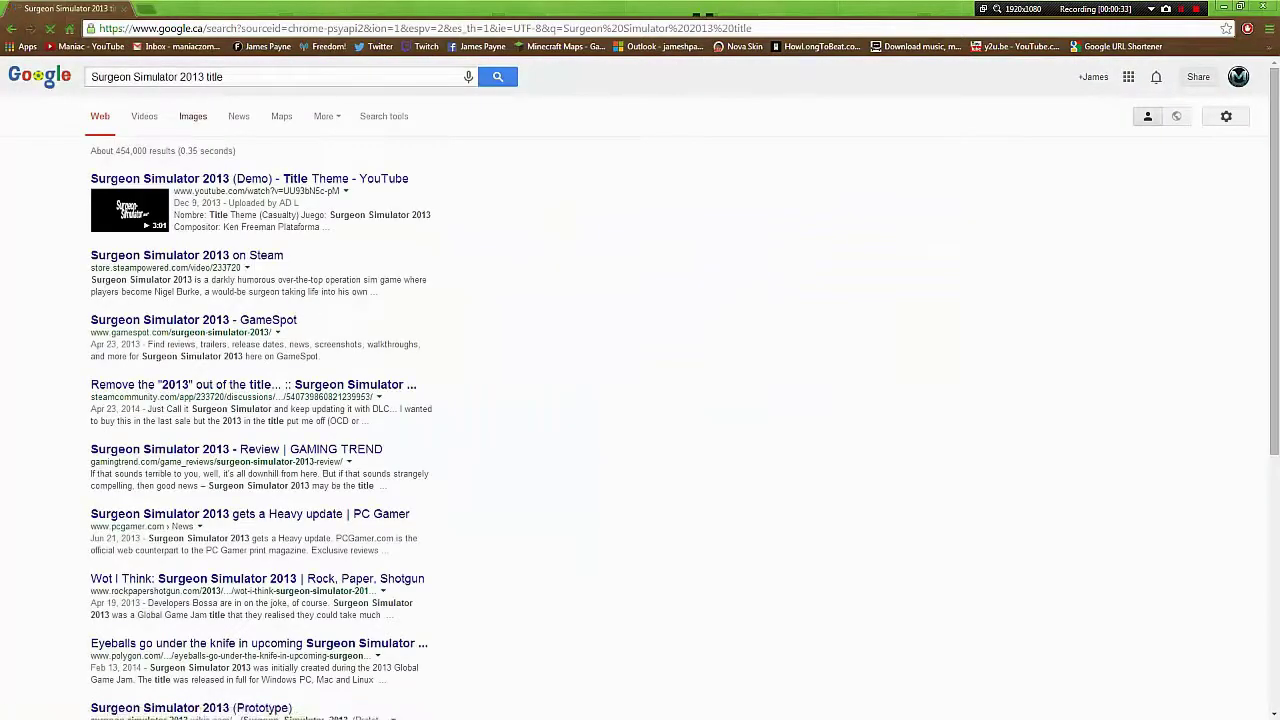
{"action": "left_click", "coordinate": [193, 116]}
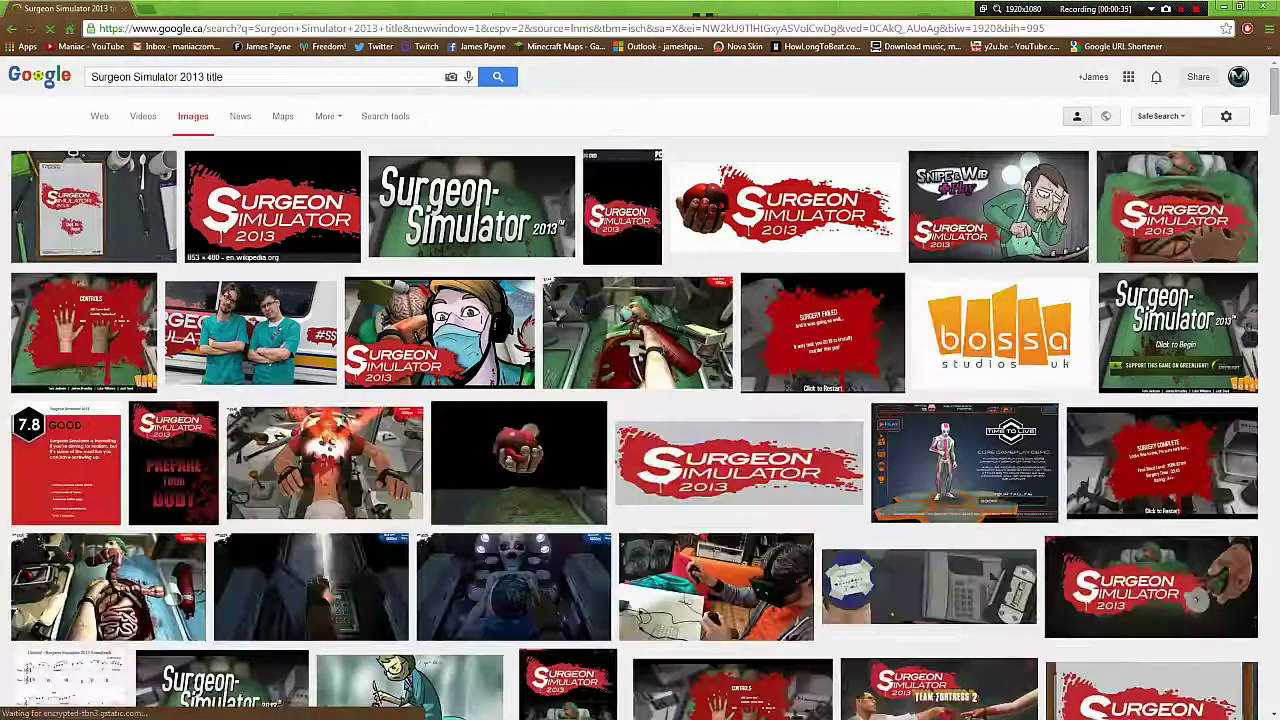
{"action": "left_click", "coordinate": [272, 207]}
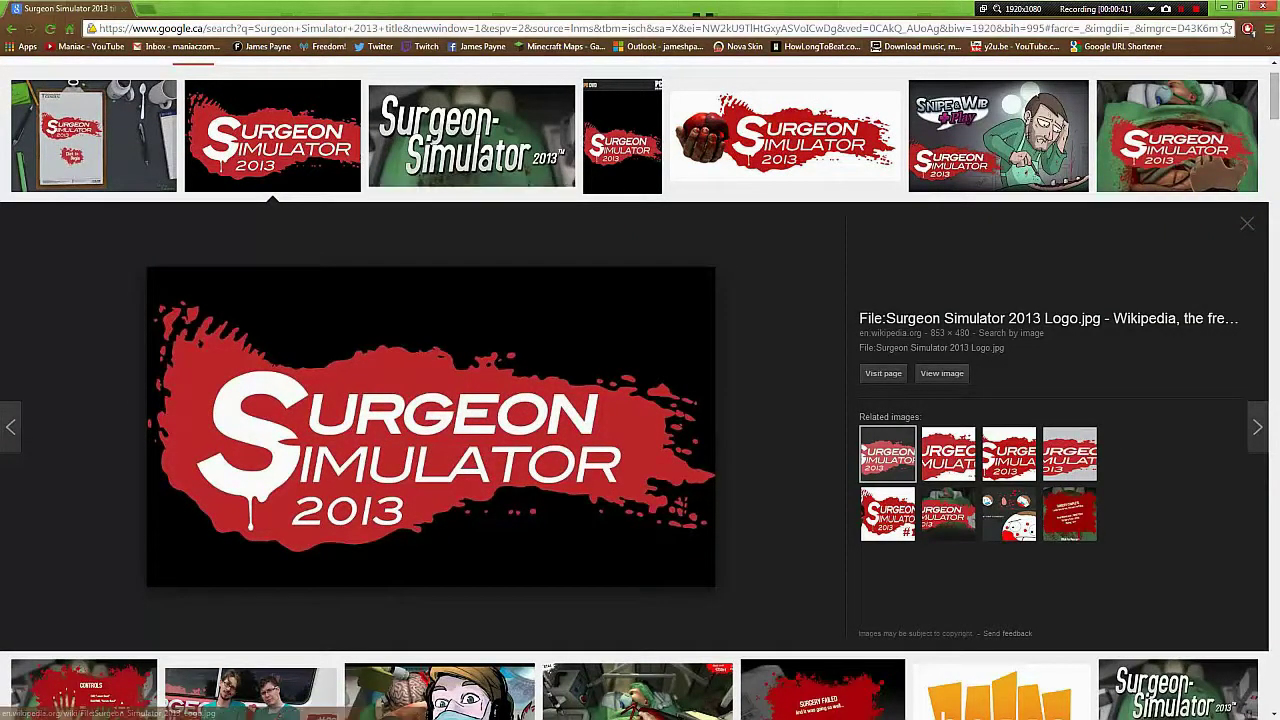
Step: Switch to Photoshop and open the downloaded Surgeon Simulator 2013 logo image from My Pictures
{"action": "key", "text": "alt+Tab"}
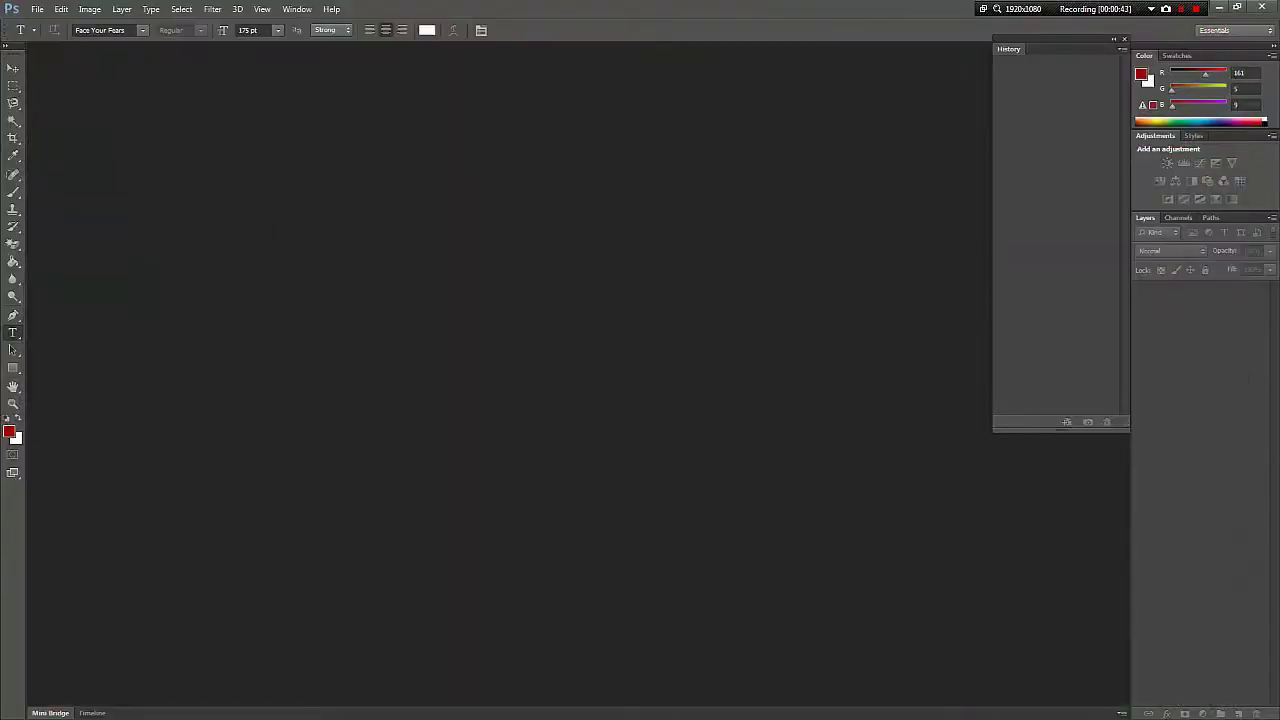
{"action": "left_click", "coordinate": [37, 9]}
{"action": "left_click", "coordinate": [50, 33]}
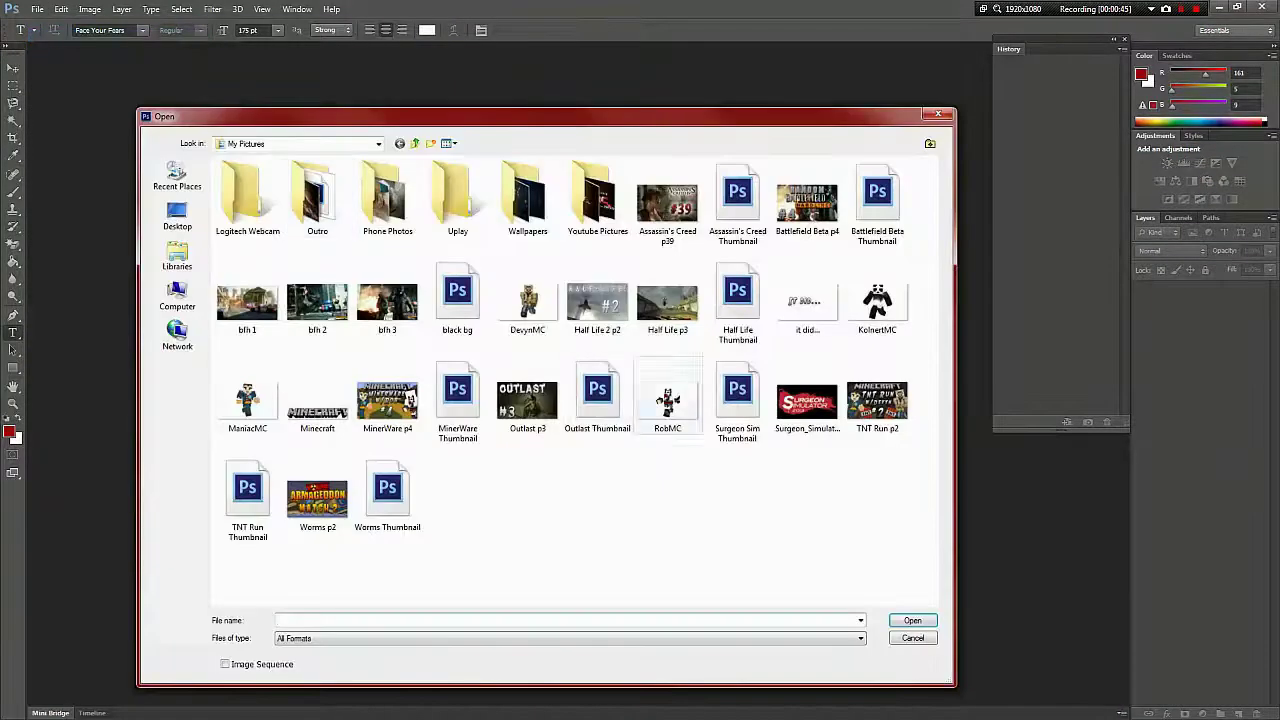
{"action": "double_click", "coordinate": [807, 402]}
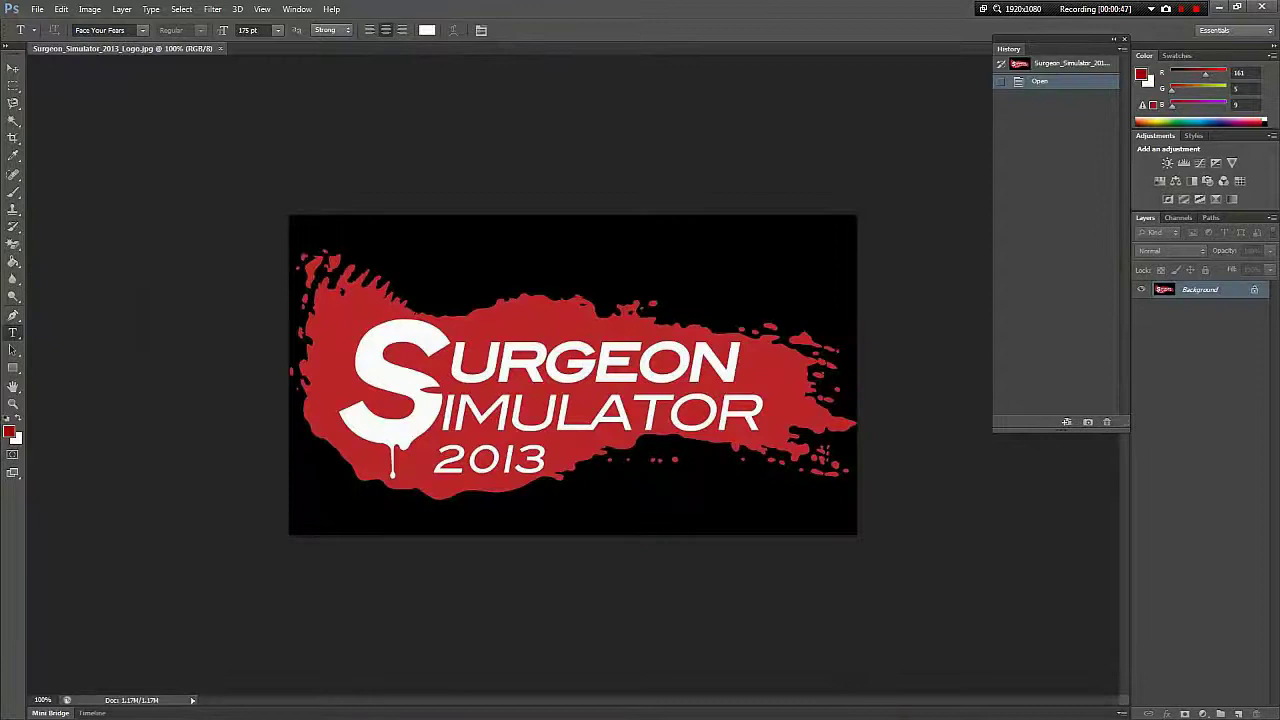
Step: Remove the black background around the logo and the enclosed black patch among the upper-left spikes with the Magic Eraser
{"action": "key", "text": "e"}
{"action": "left_click", "coordinate": [341, 291]}
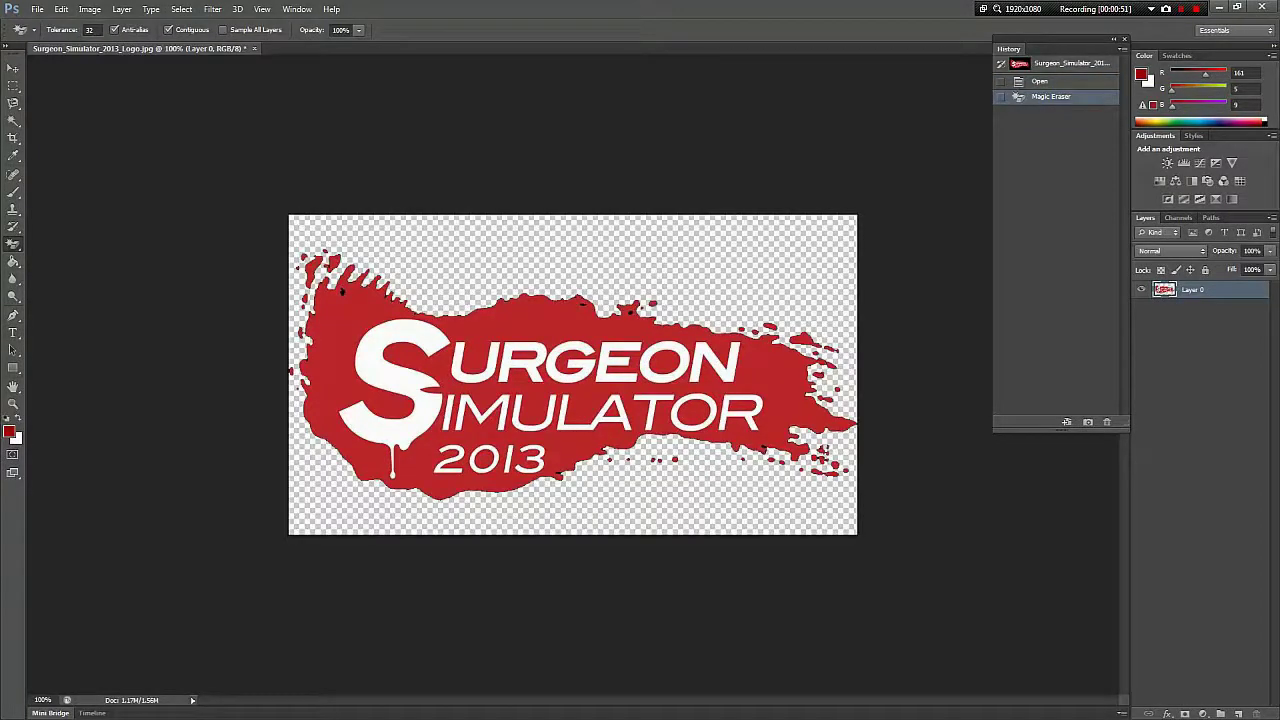
{"action": "left_click", "coordinate": [341, 291]}
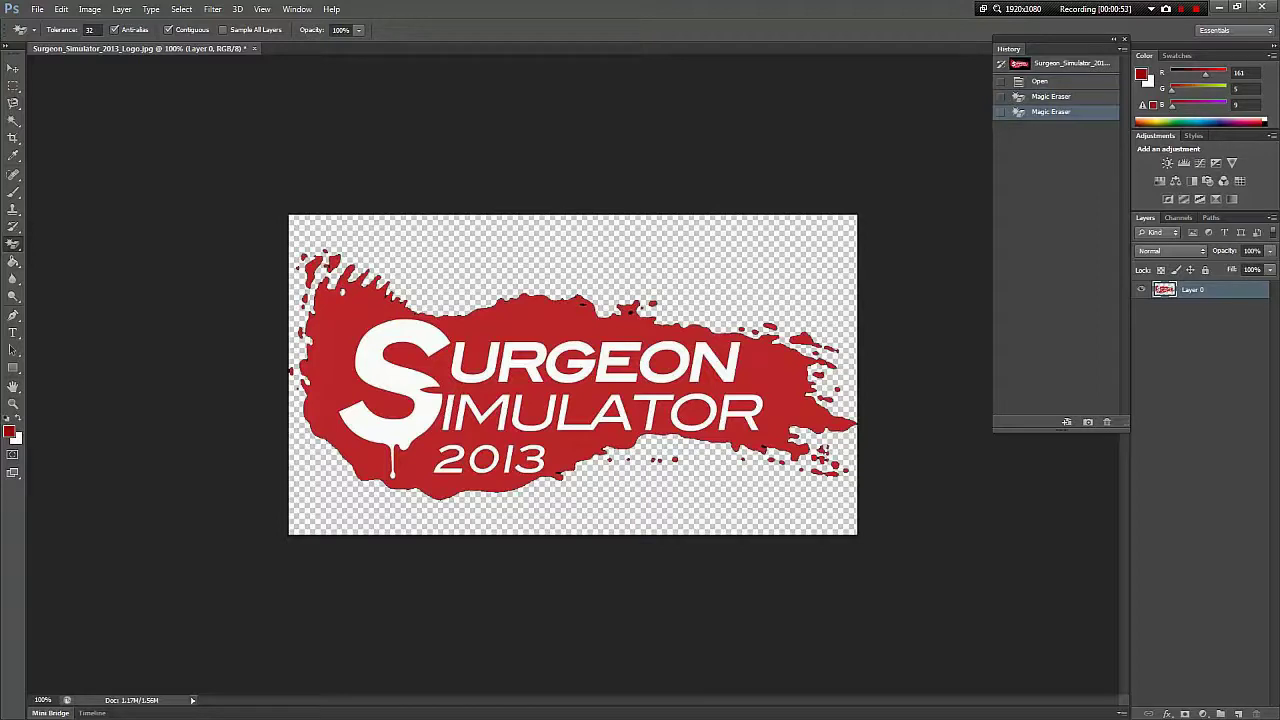
{"action": "left_click", "coordinate": [341, 291]}
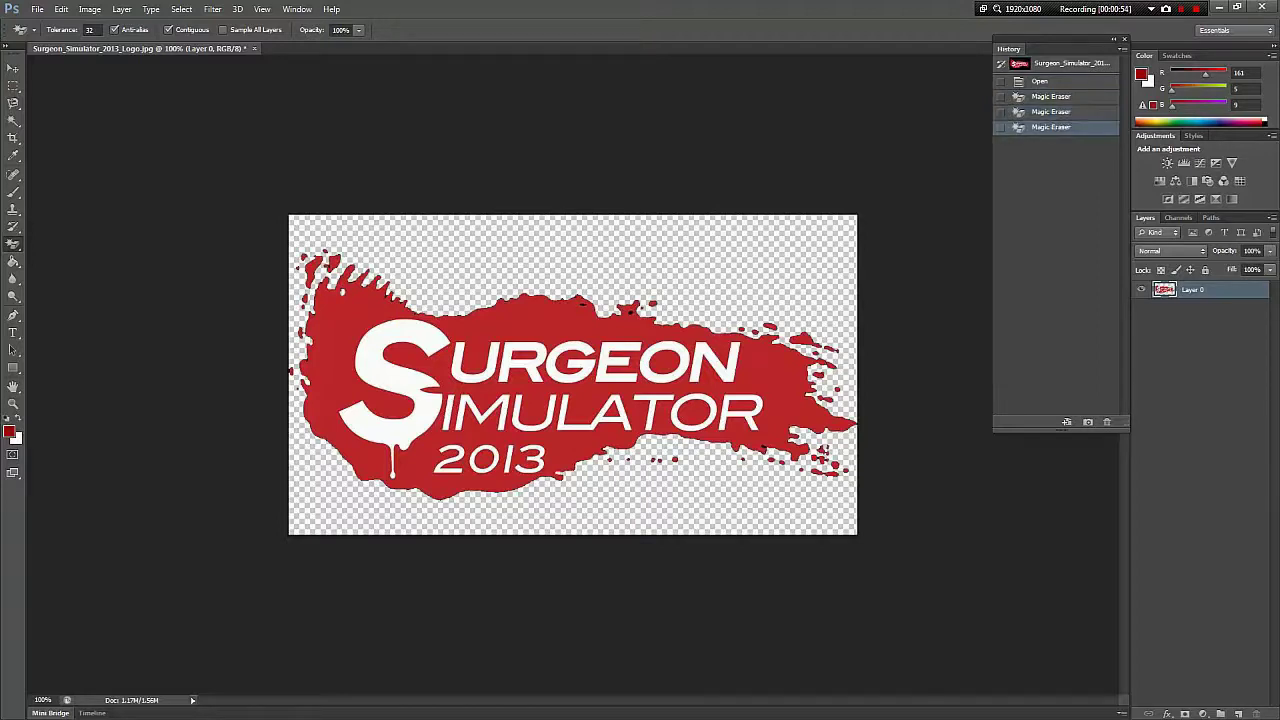
{"action": "left_click", "coordinate": [762, 446]}
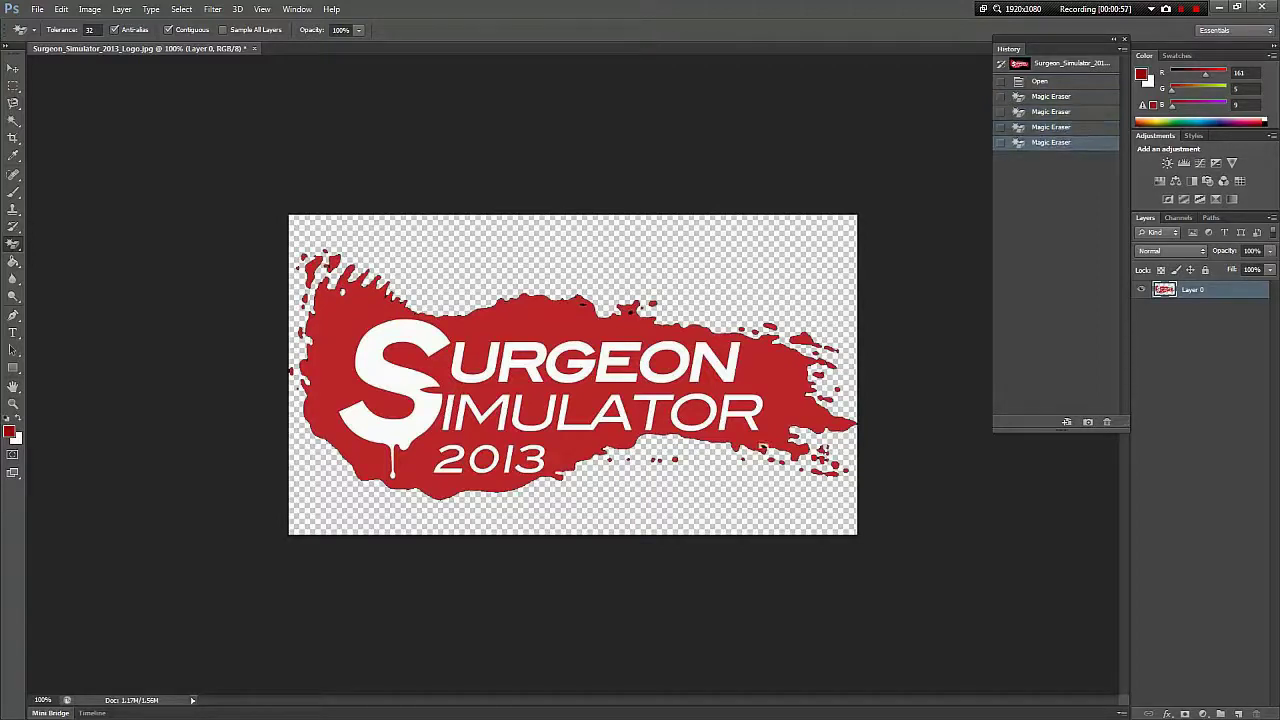
{"action": "key", "text": "ctrl+z"}
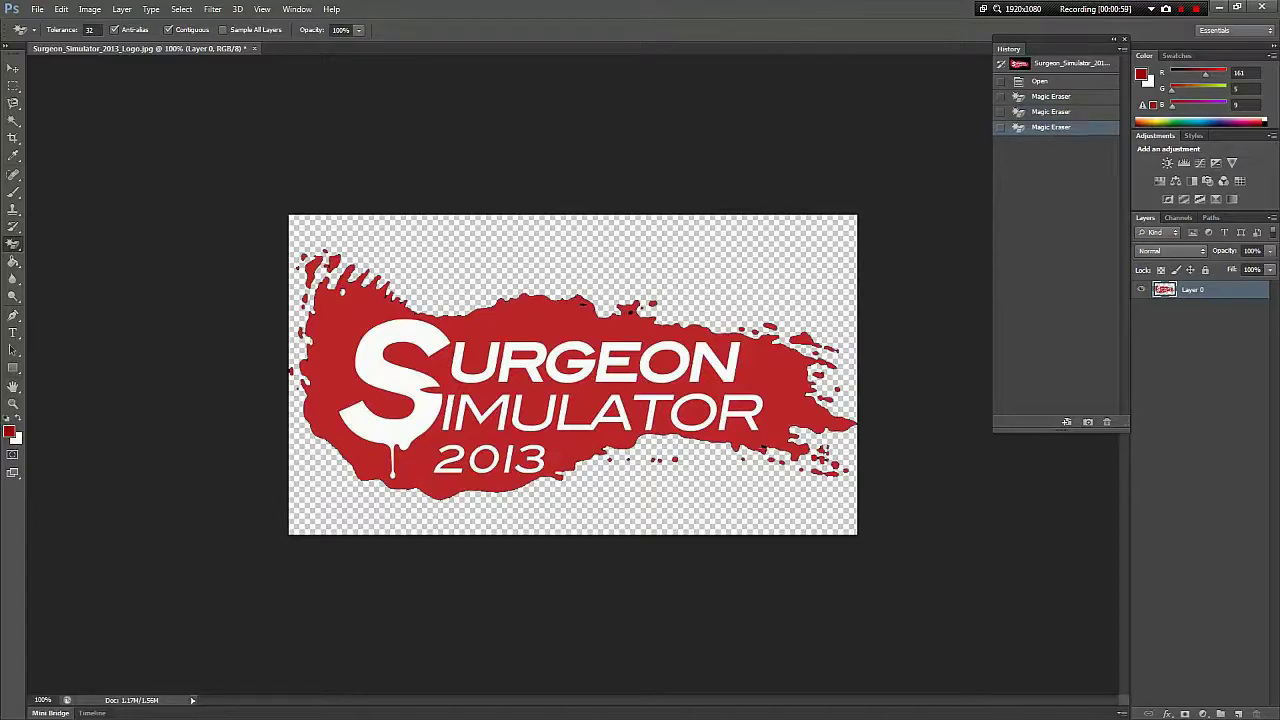
{"action": "left_click", "coordinate": [548, 438]}
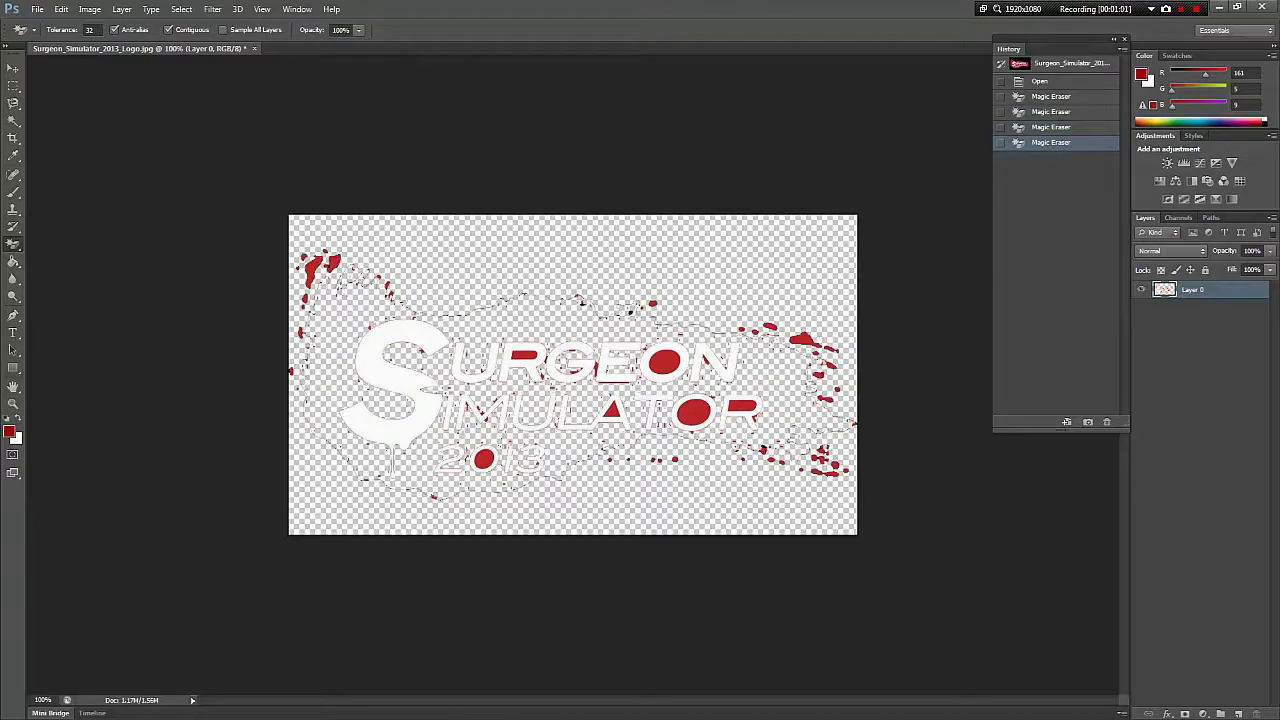
{"action": "key", "text": "ctrl+z"}
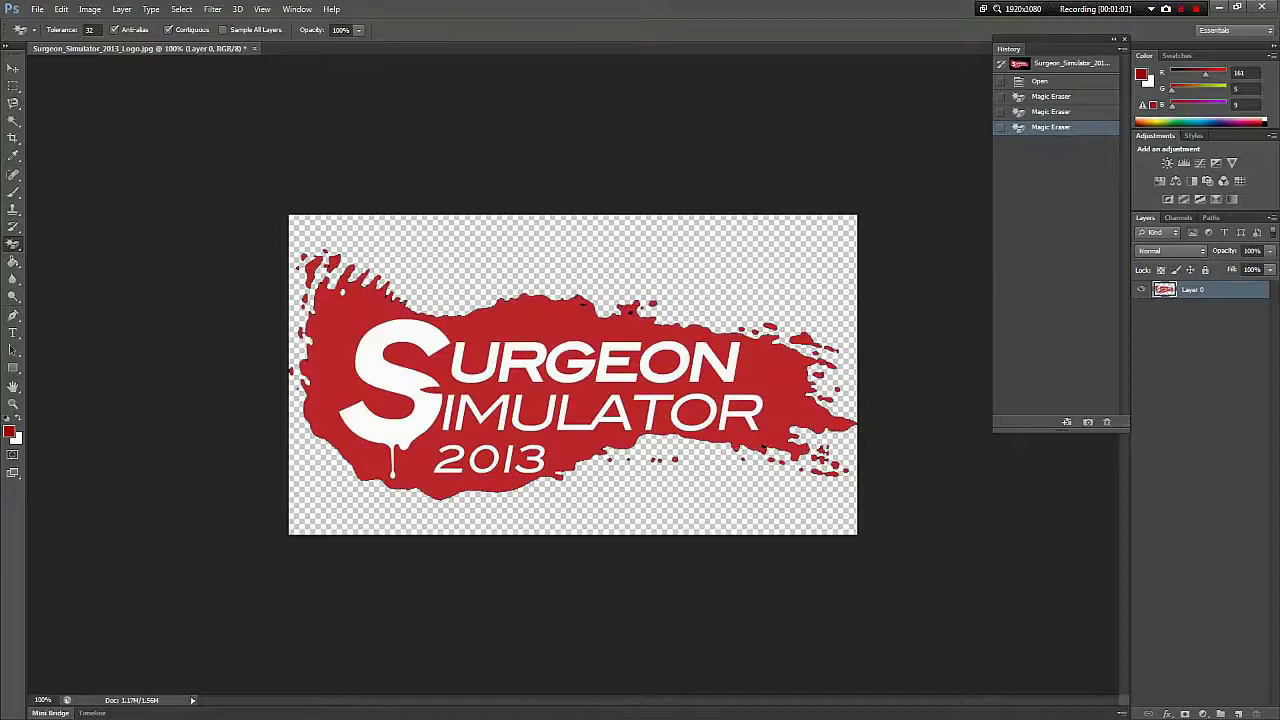
Step: Erase the enclosed black specks near the splatter's upper edge and the black notch on its lower edge beneath "SIMULATOR"
{"action": "left_click", "coordinate": [631, 312]}
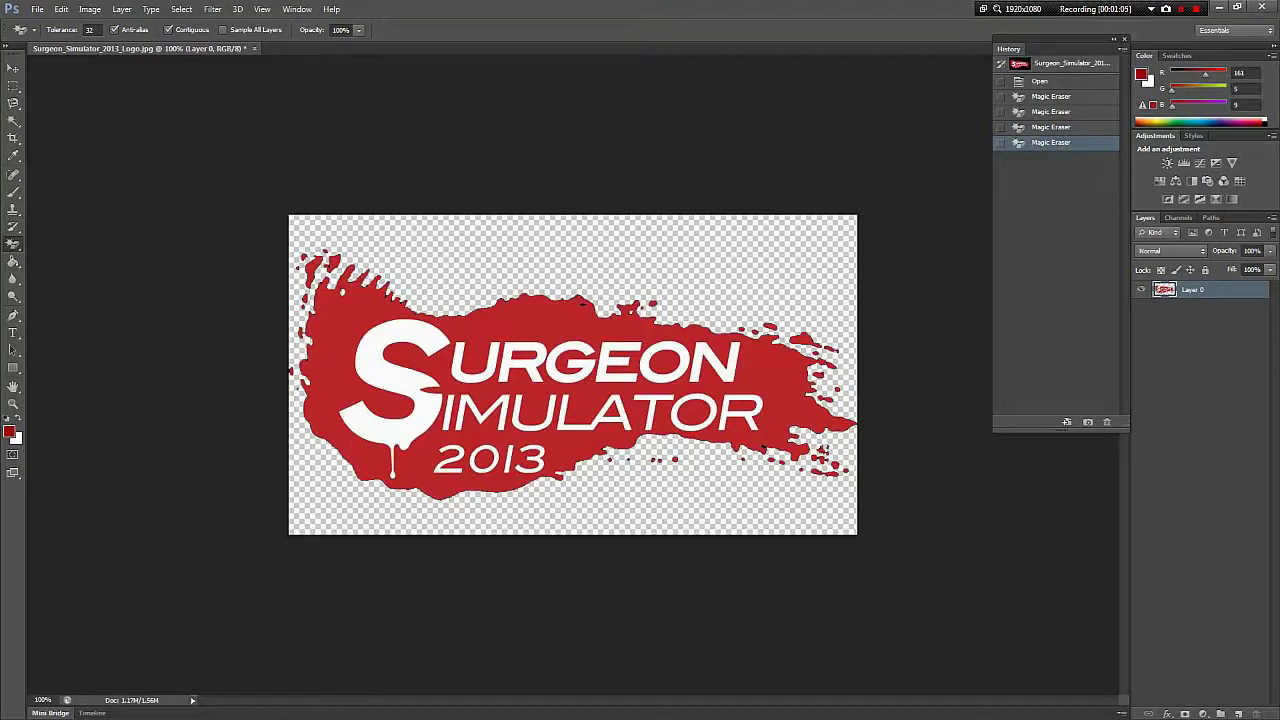
{"action": "left_click", "coordinate": [583, 304]}
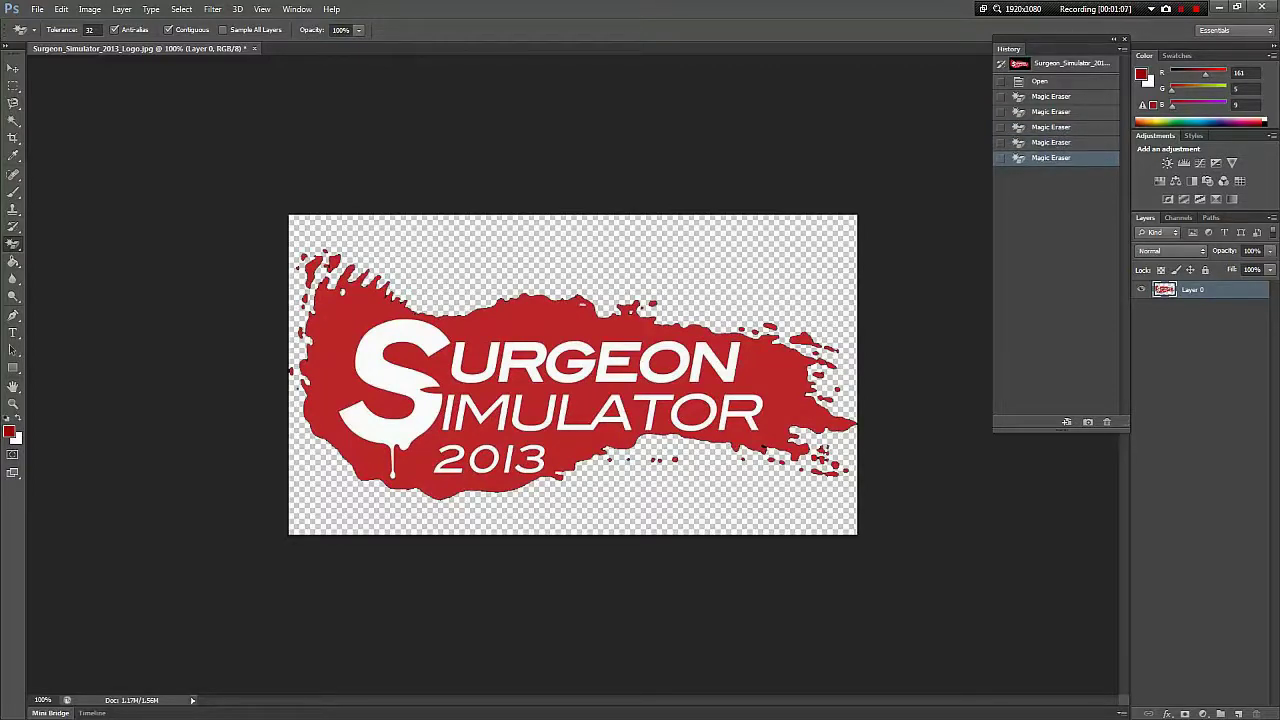
{"action": "left_click", "coordinate": [13, 404]}
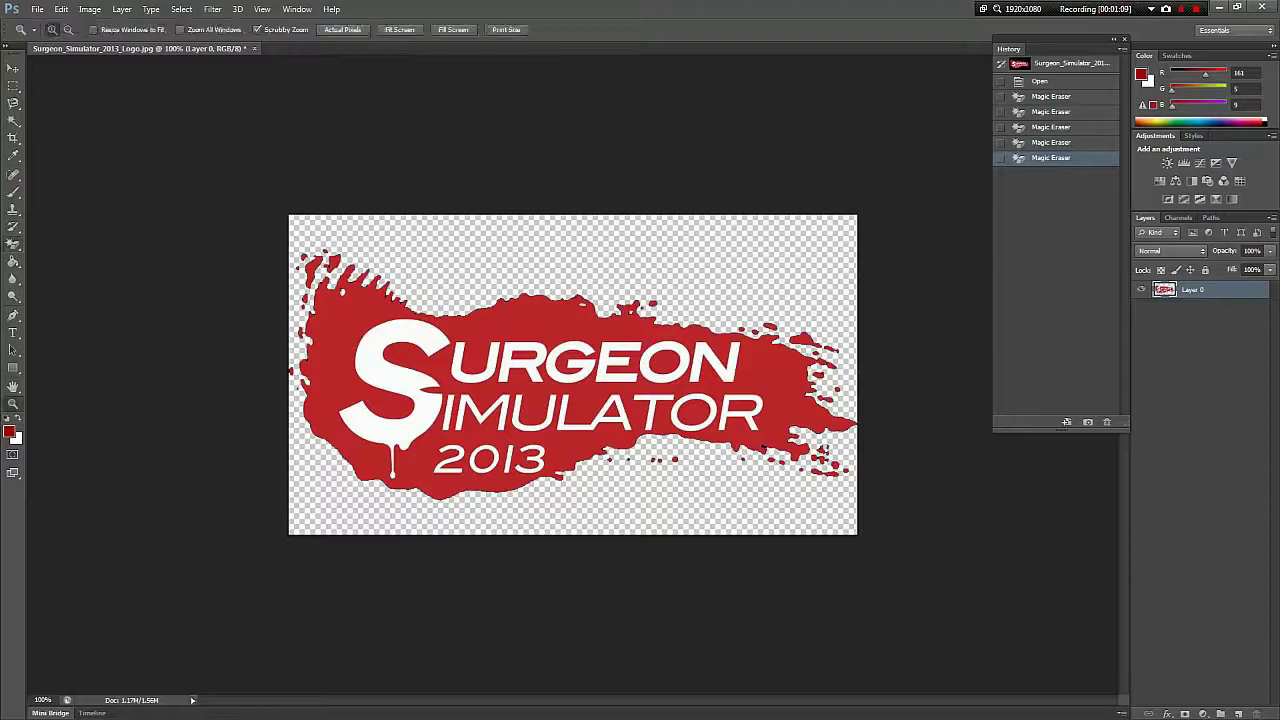
{"action": "left_click", "coordinate": [648, 451]}
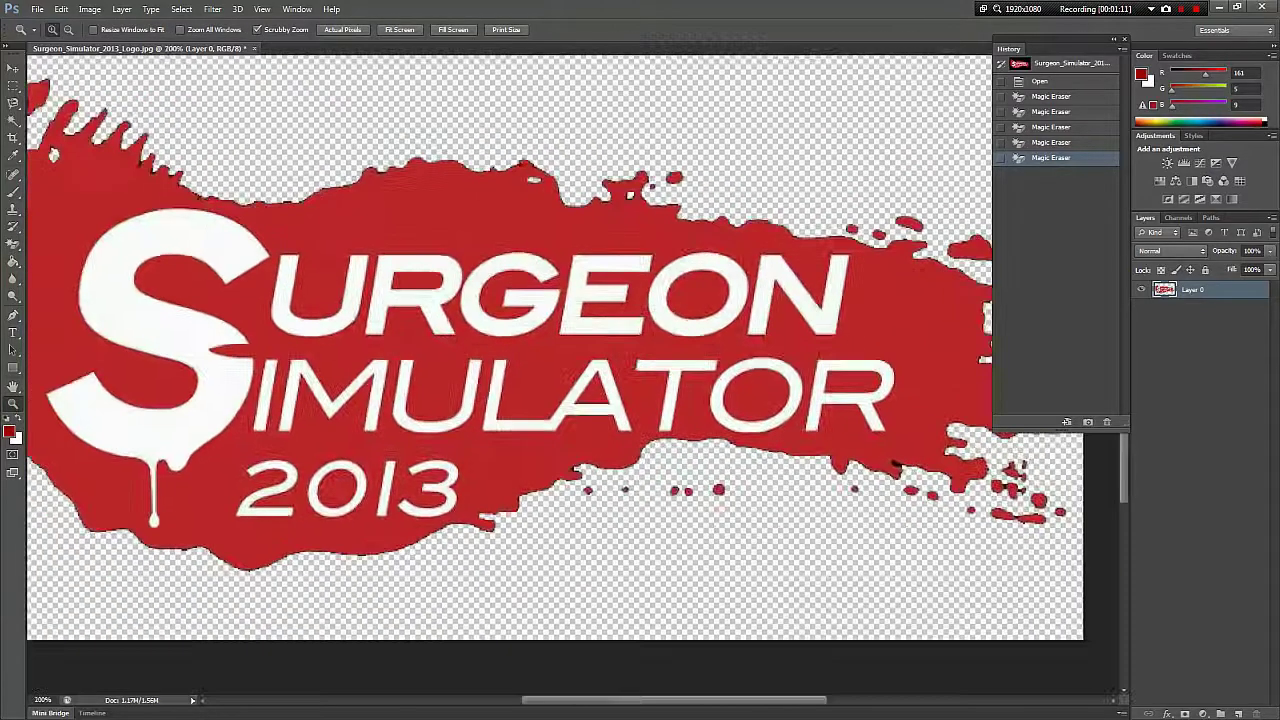
{"action": "left_click", "coordinate": [648, 451]}
{"action": "left_click", "coordinate": [648, 451]}
{"action": "left_click", "coordinate": [424, 478]}
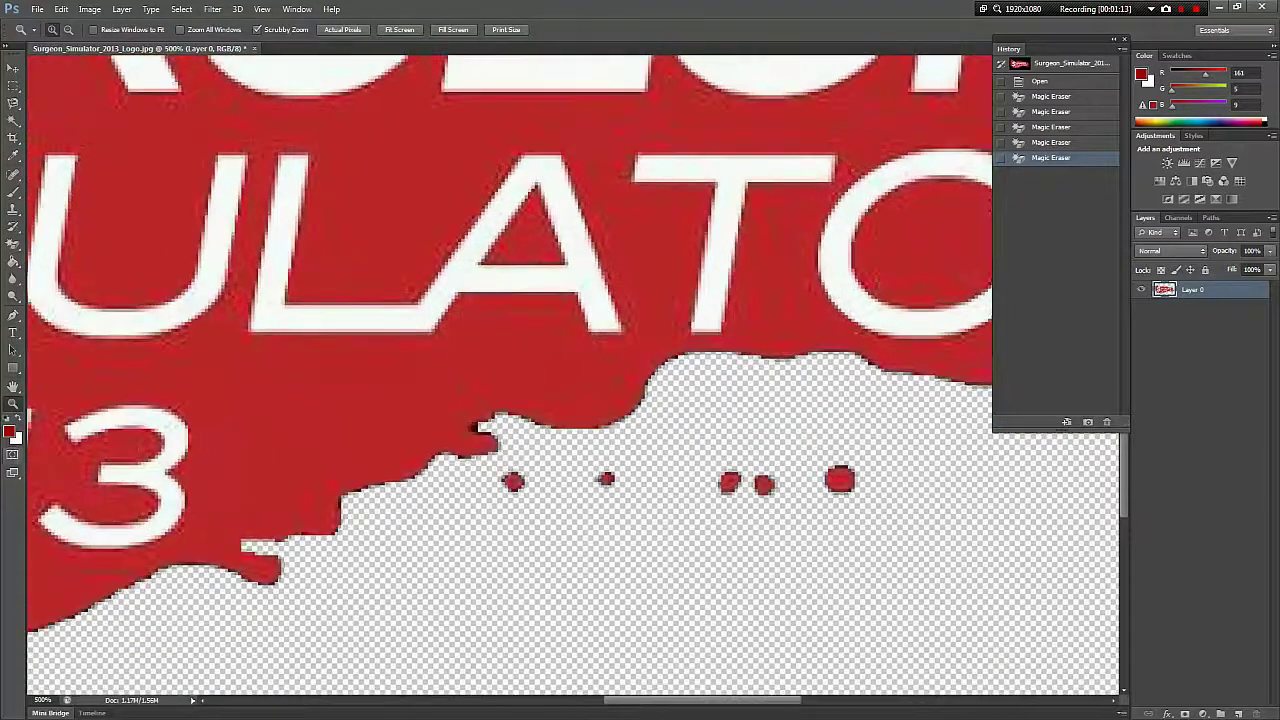
{"action": "left_click", "coordinate": [13, 244]}
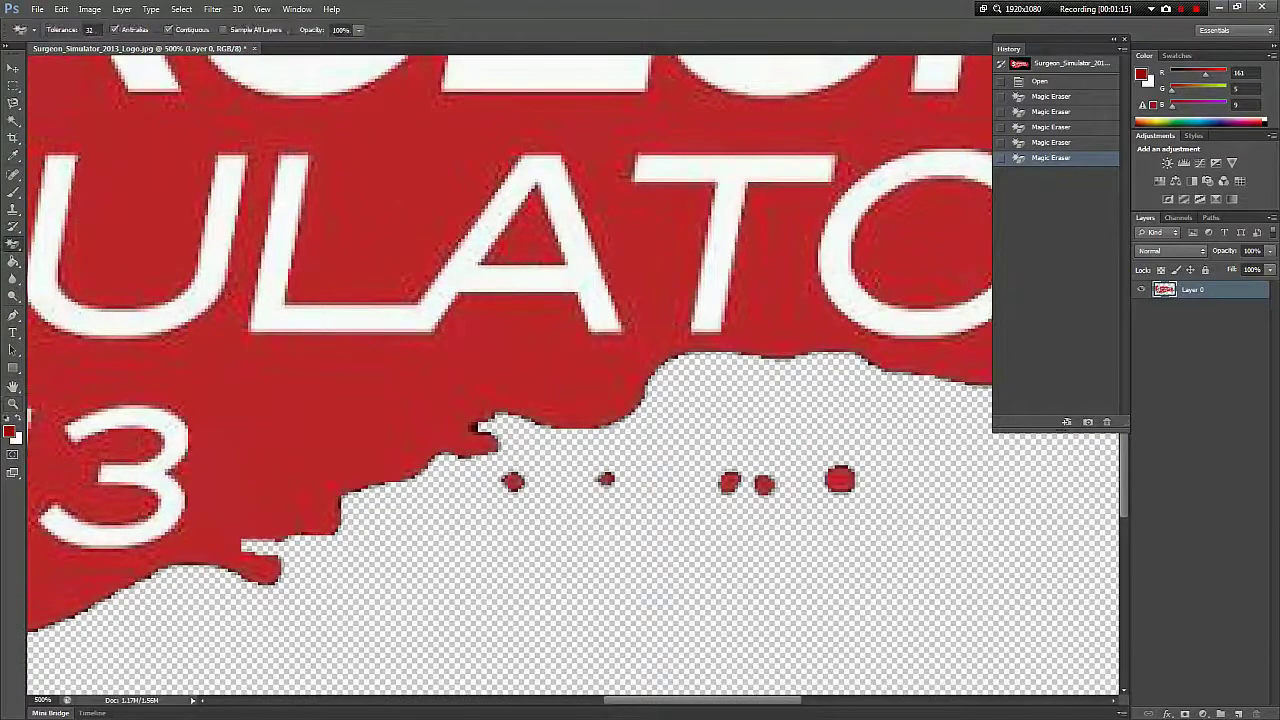
{"action": "left_click", "coordinate": [476, 428]}
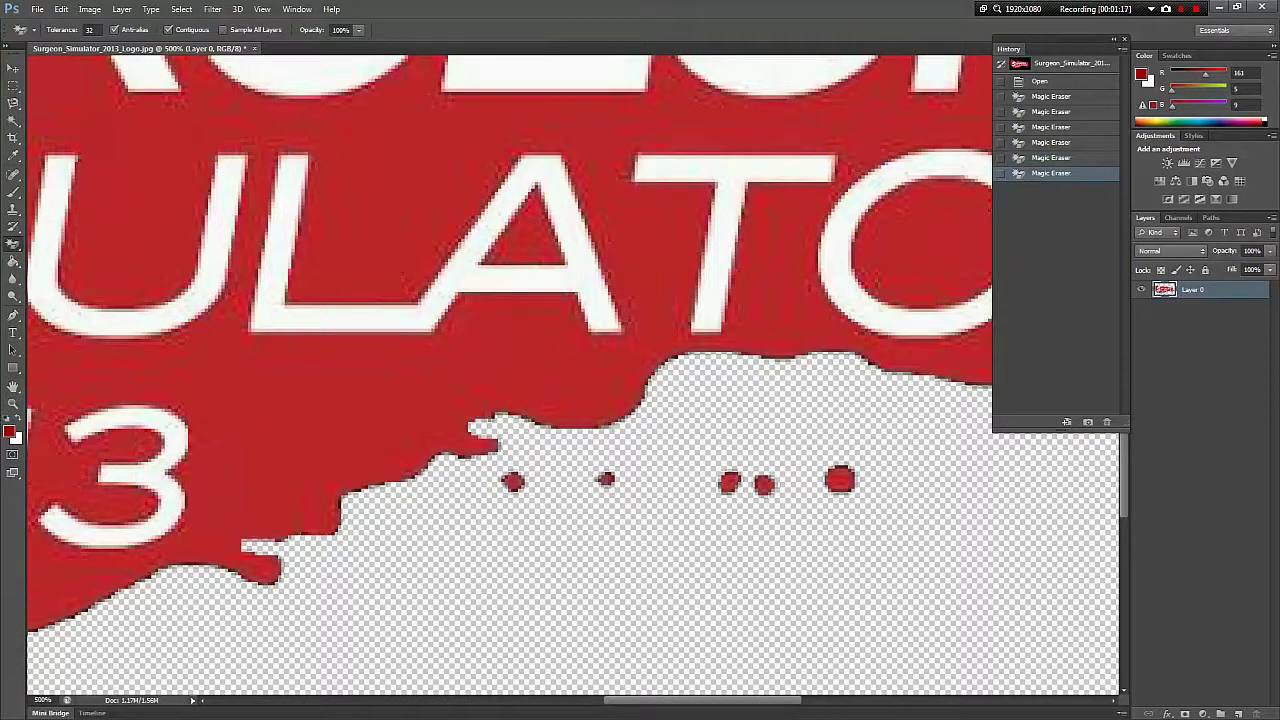
Step: Erase the black remnants between the lower-right droplets and in the notch below the final R of "SIMULATOR"
{"action": "scroll", "coordinate": [560, 375], "scroll_direction": "right", "scroll_amount": 8}
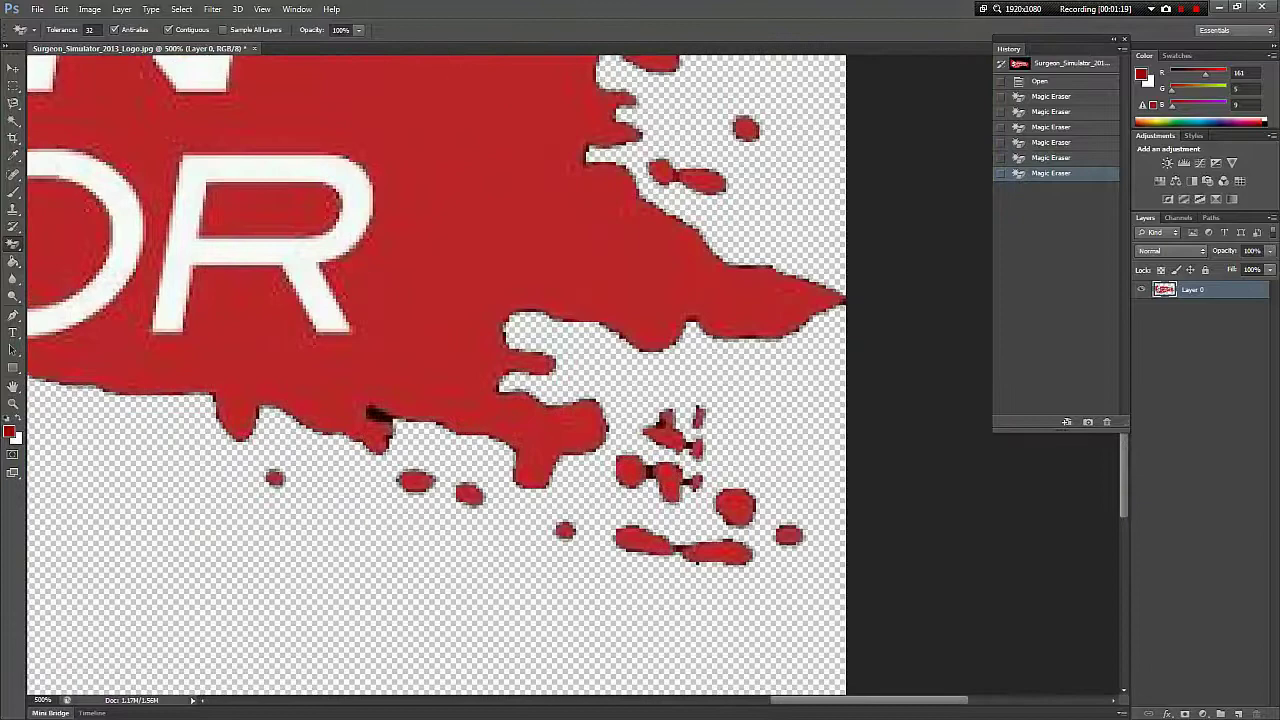
{"action": "left_click", "coordinate": [691, 484]}
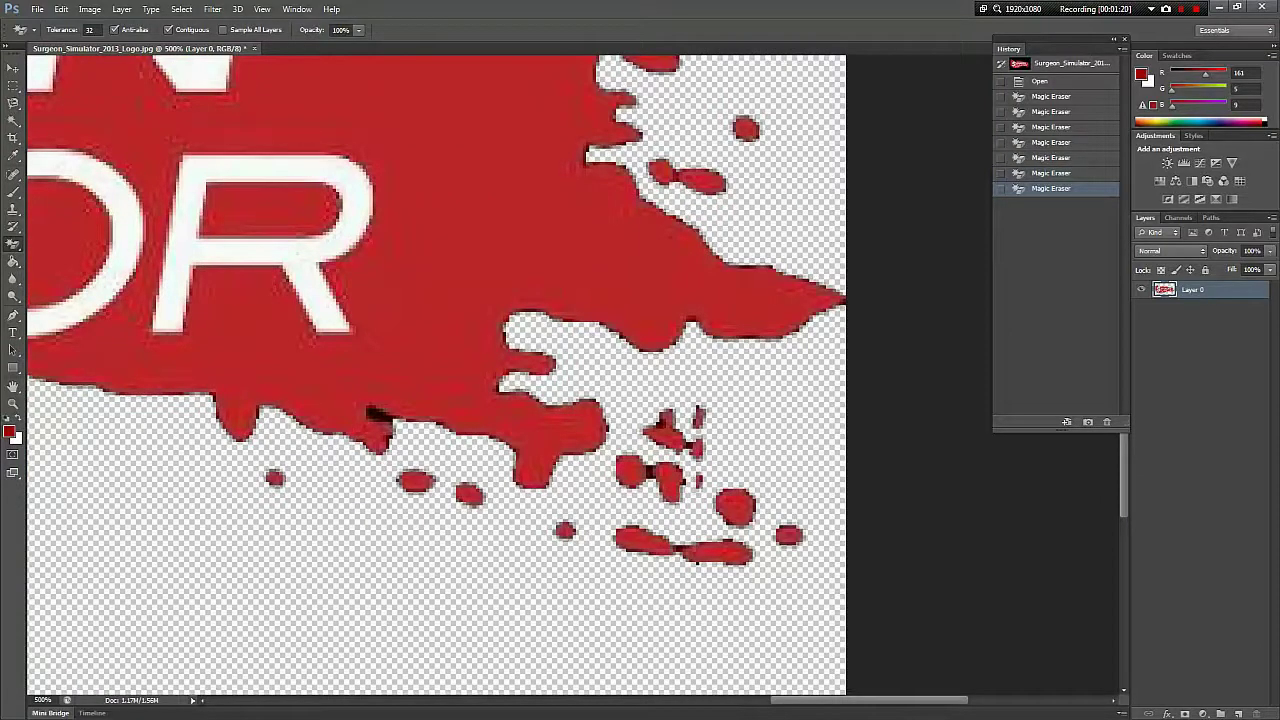
{"action": "left_click", "coordinate": [686, 444]}
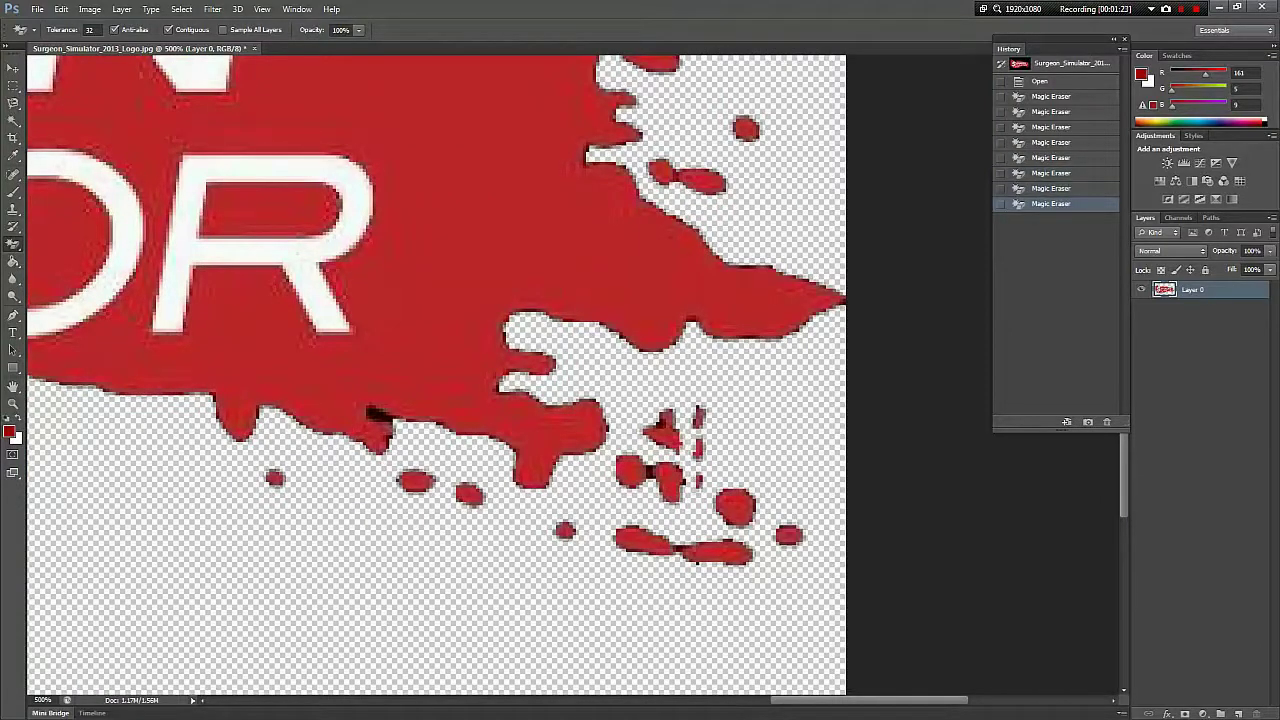
{"action": "left_click", "coordinate": [648, 470]}
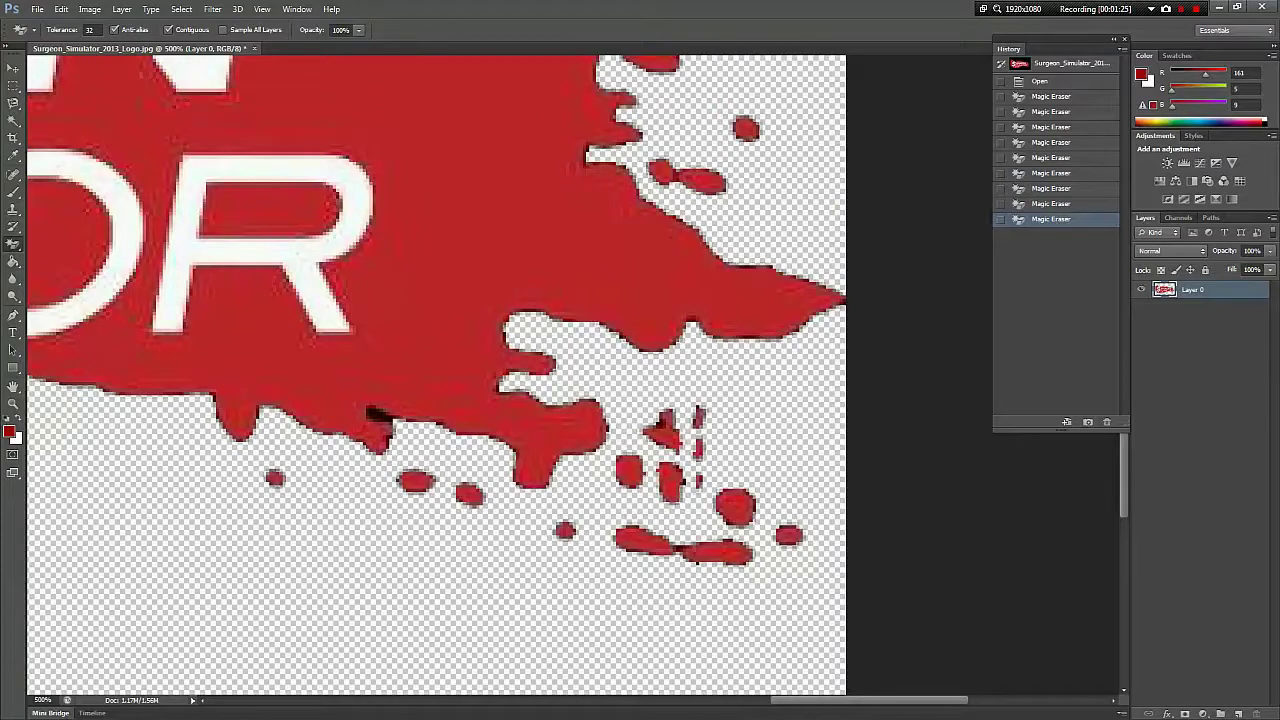
{"action": "left_click", "coordinate": [378, 414]}
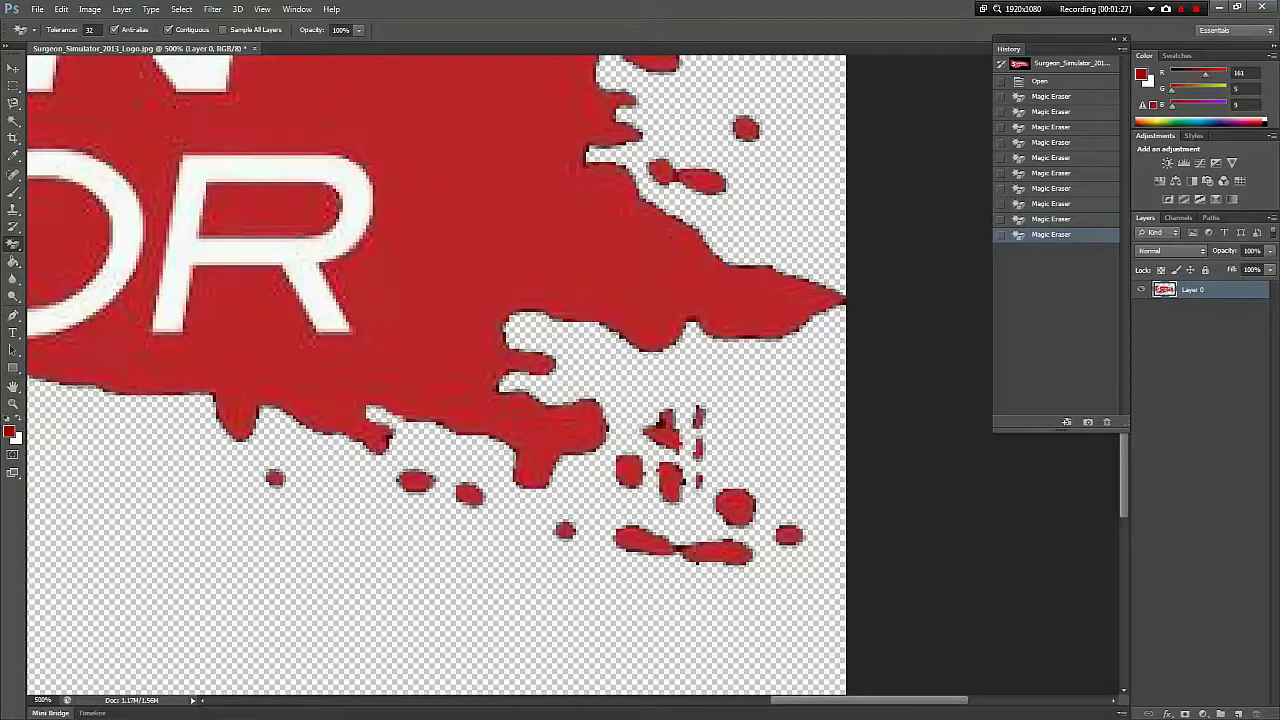
{"action": "left_click", "coordinate": [690, 552]}
Step: Erase the leftover black bits along the splatter's upper edge above "SURGEON", including those around the small hole
{"action": "scroll", "coordinate": [690, 552], "scroll_direction": "up", "scroll_amount": 10}
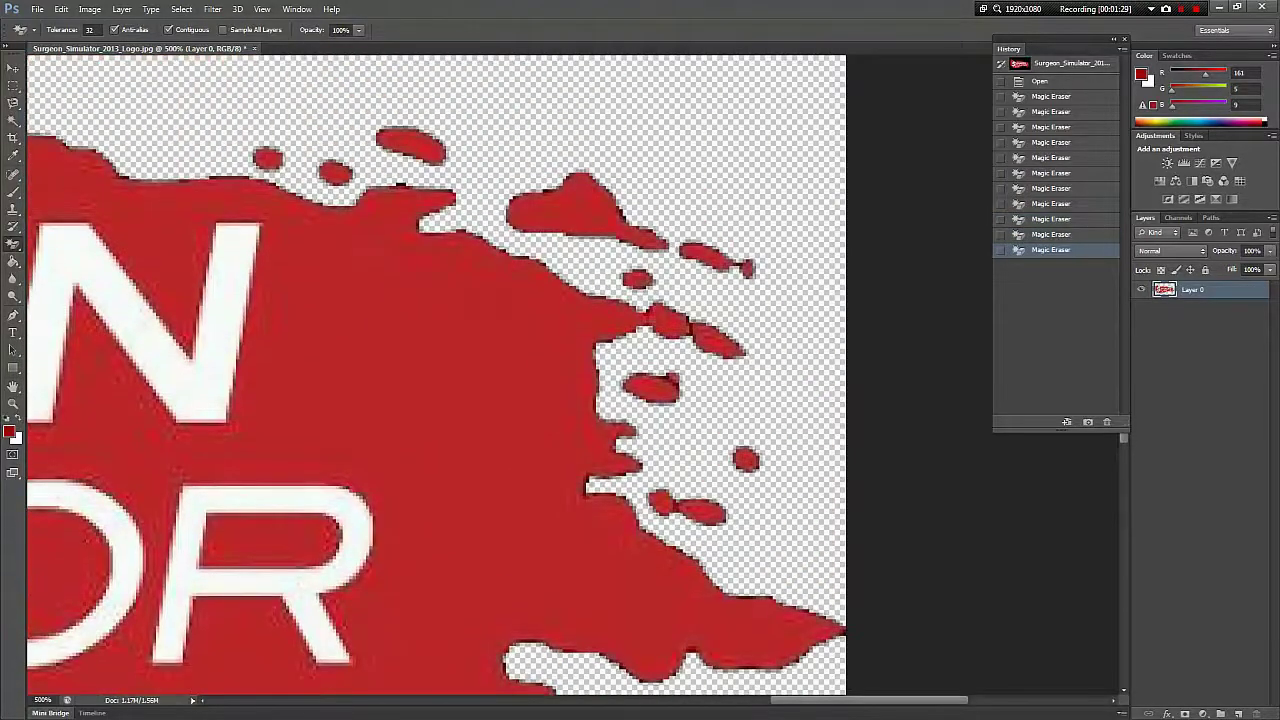
{"action": "left_click", "coordinate": [398, 185]}
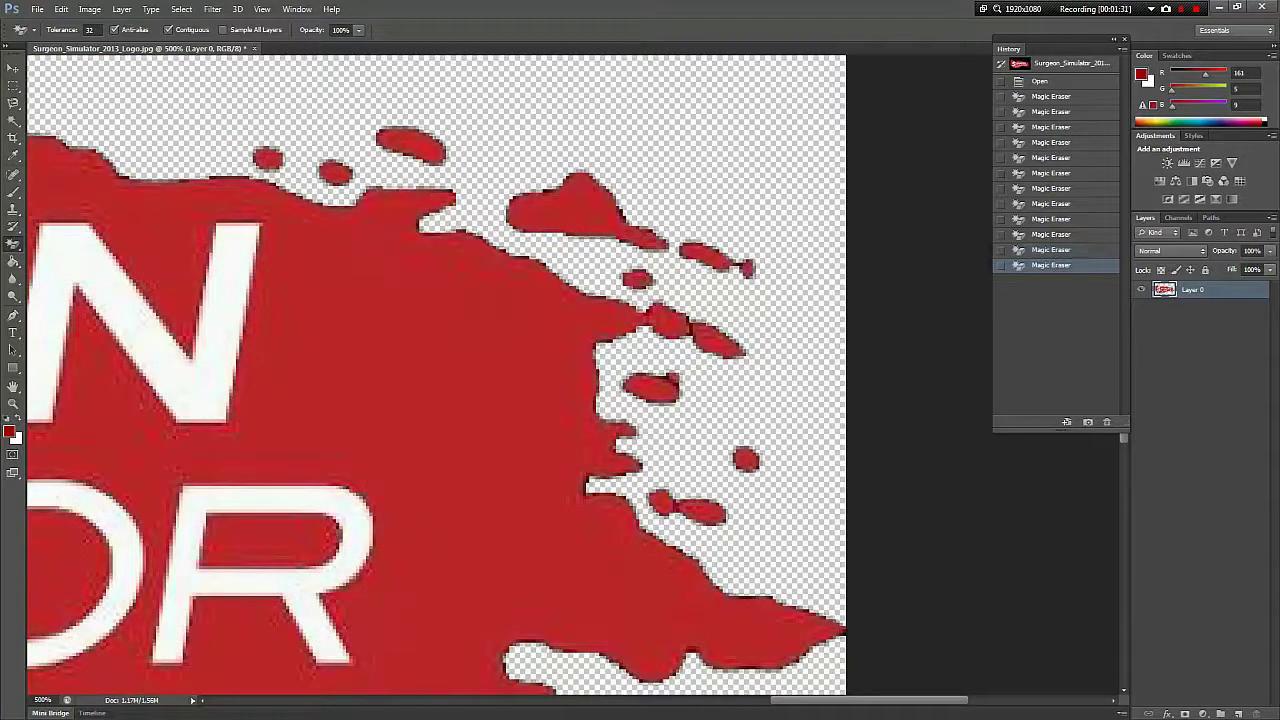
{"action": "scroll", "coordinate": [572, 374], "scroll_direction": "left", "scroll_amount": 20}
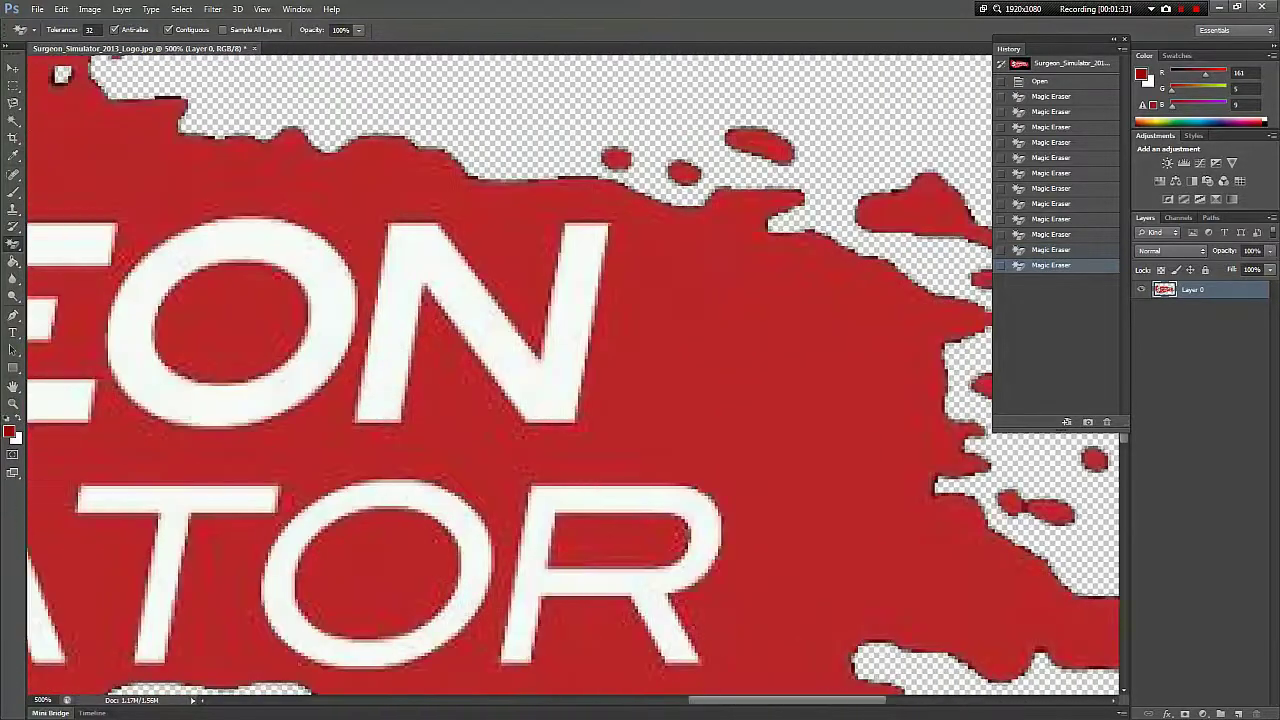
{"action": "scroll", "coordinate": [572, 374], "scroll_direction": "up", "scroll_amount": 3}
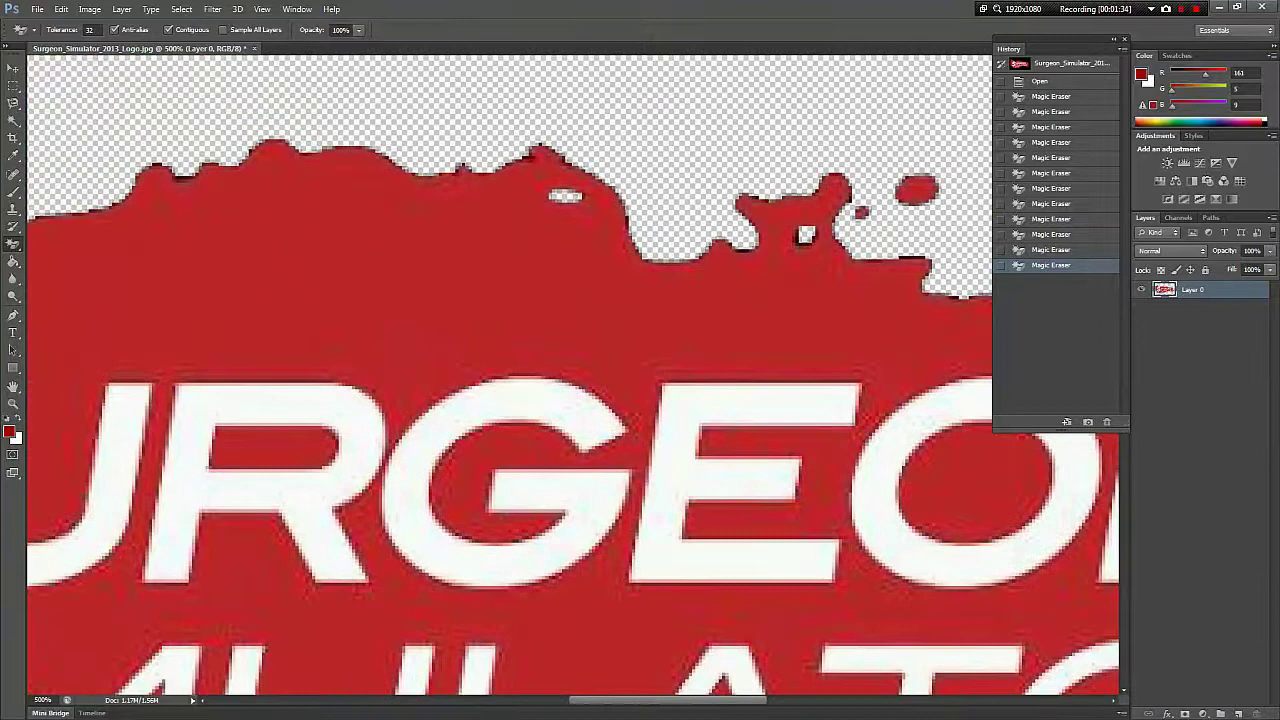
{"action": "left_click", "coordinate": [805, 236]}
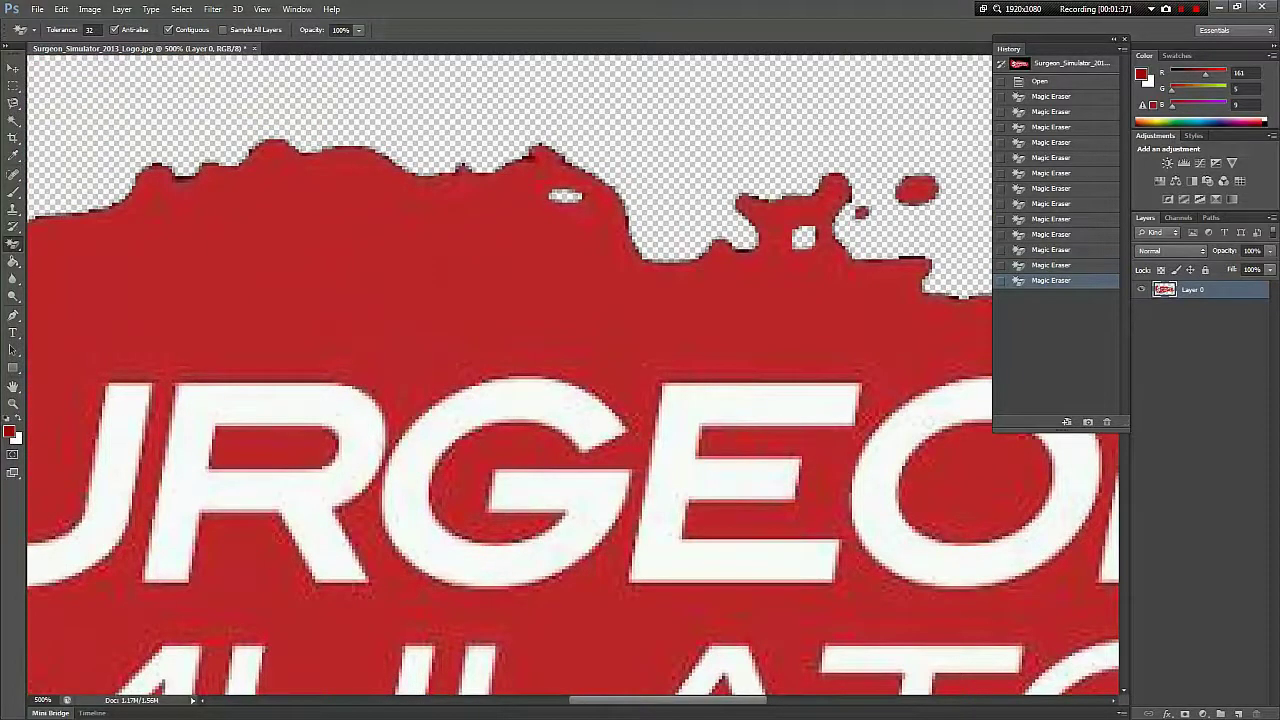
{"action": "left_click", "coordinate": [914, 260]}
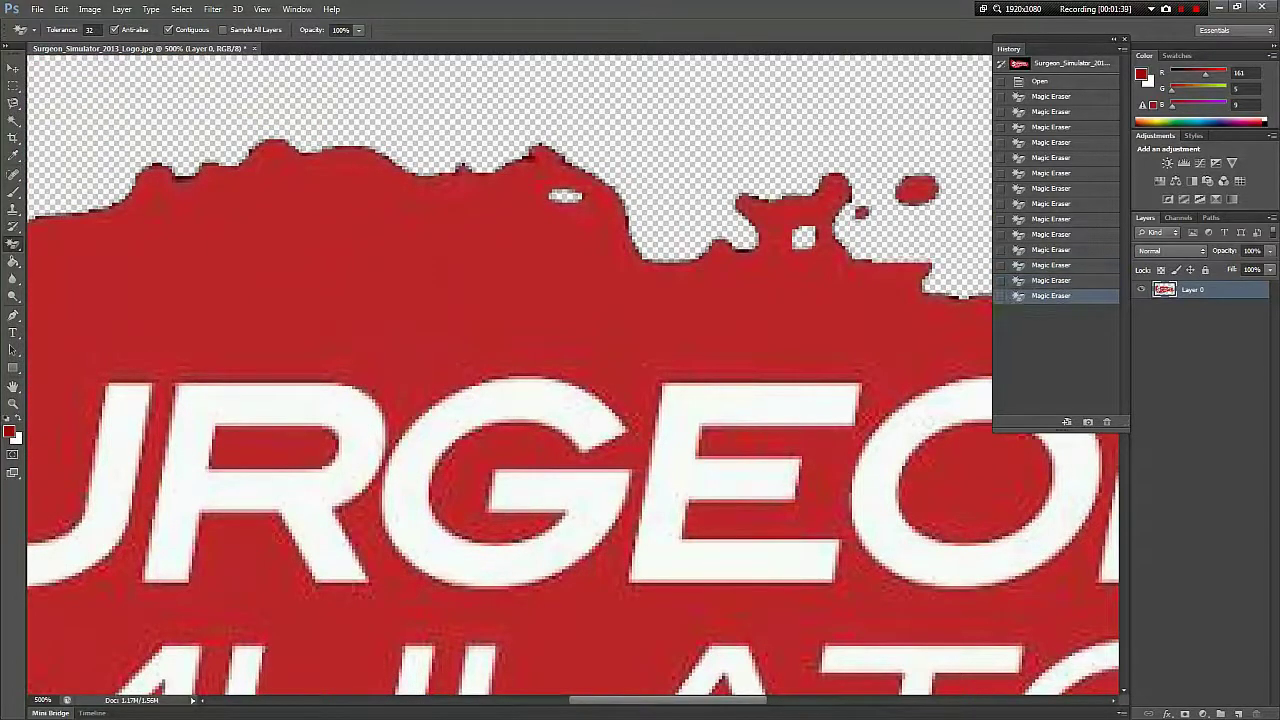
{"action": "left_click", "coordinate": [744, 249]}
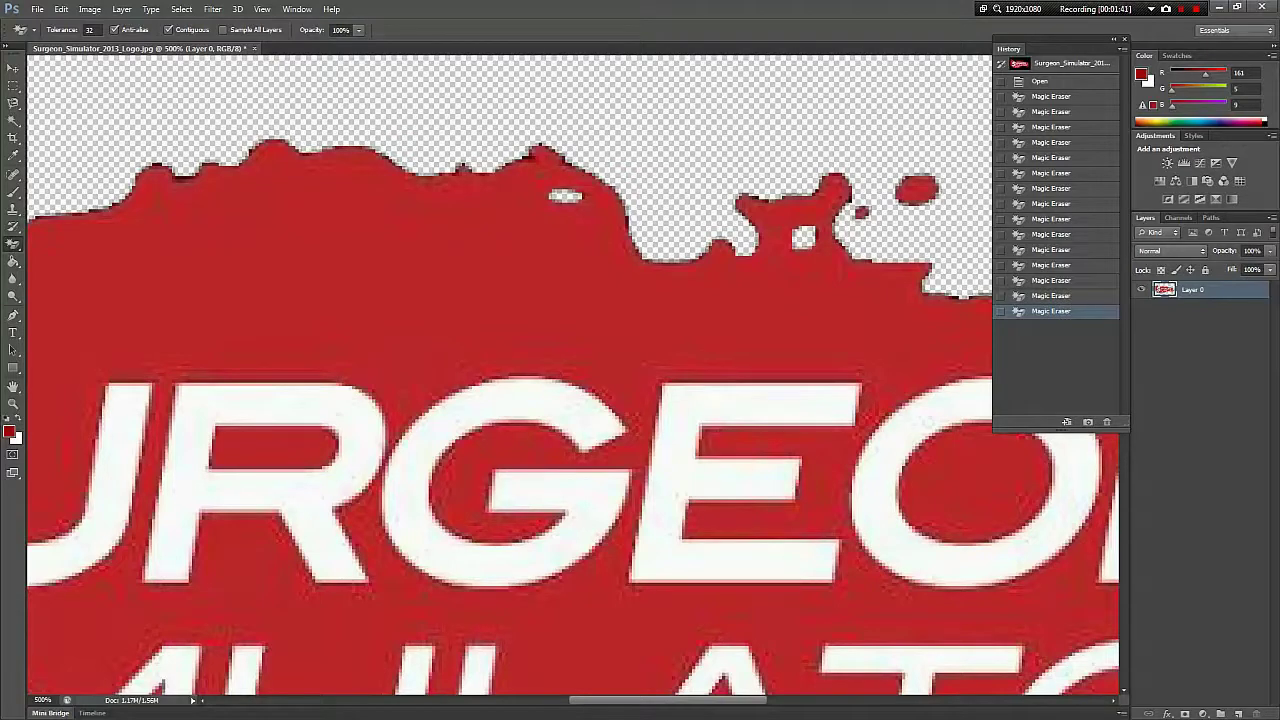
Step: Erase the black bits between the upper-left spikes, in the upper edge's dip above the S, and along the splatter's left edge
{"action": "scroll", "coordinate": [572, 380], "scroll_direction": "left", "scroll_amount": 10}
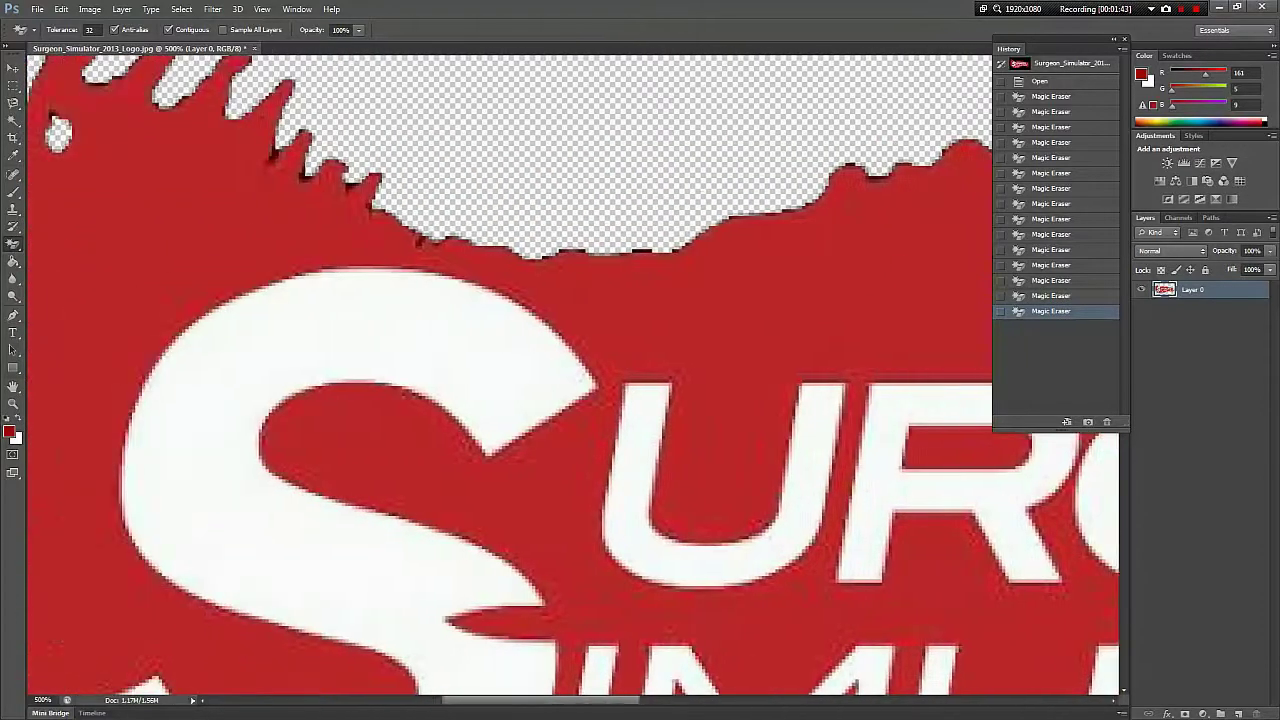
{"action": "left_click", "coordinate": [276, 150]}
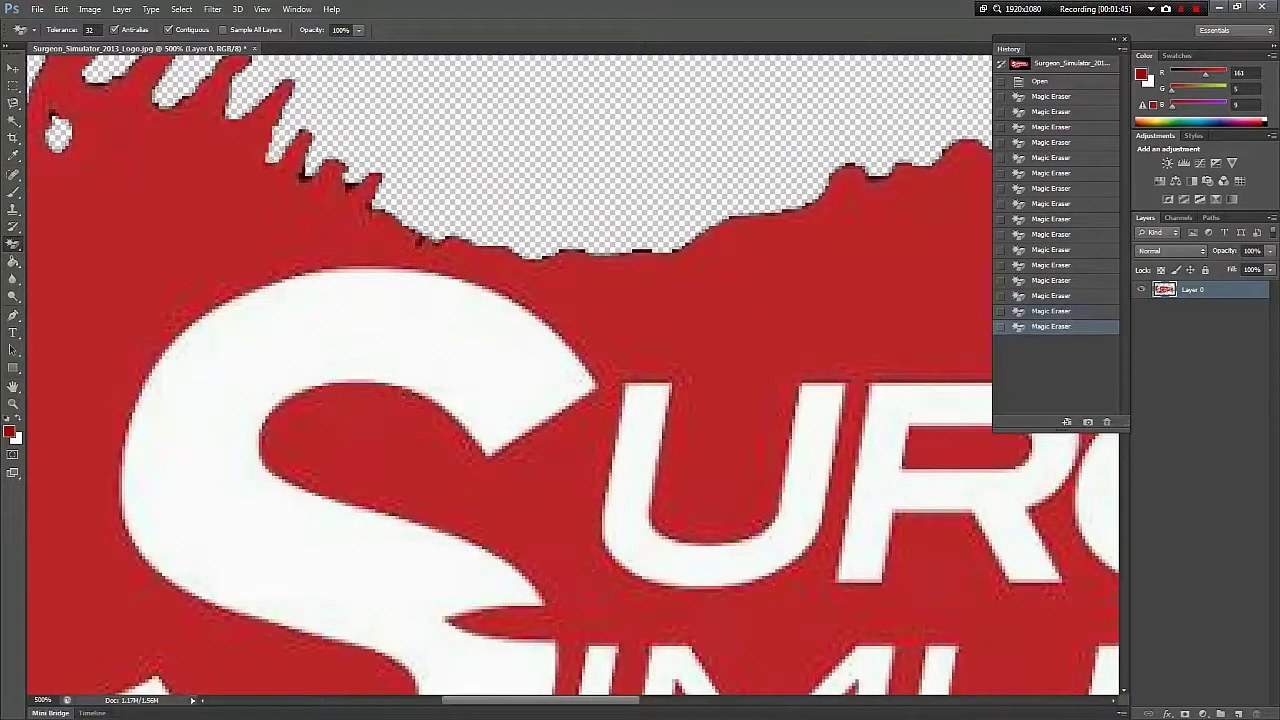
{"action": "left_click", "coordinate": [304, 168]}
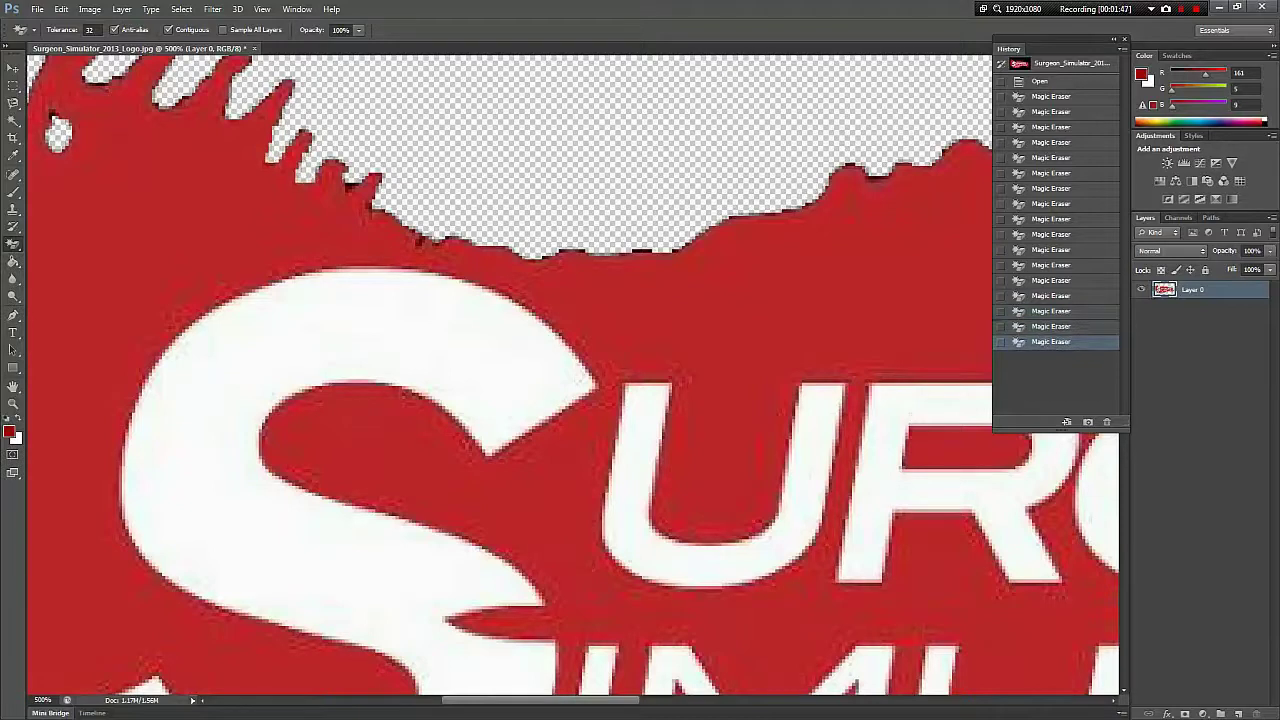
{"action": "left_click", "coordinate": [352, 184]}
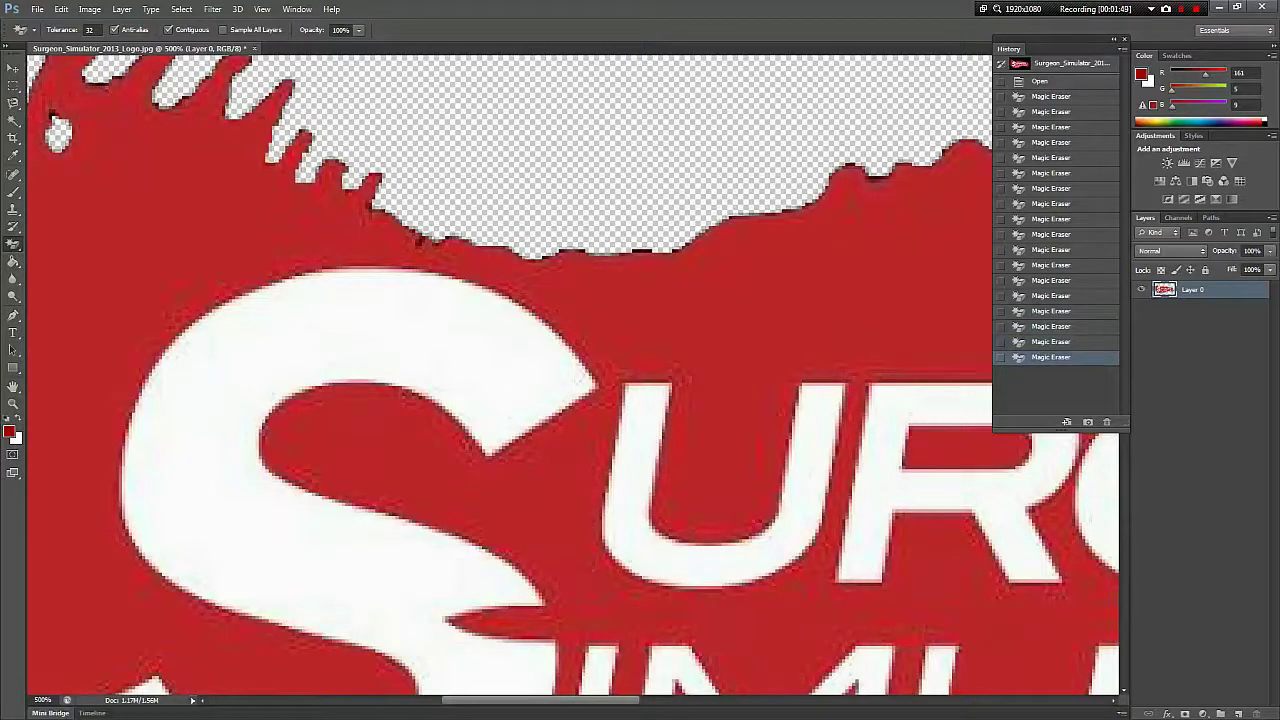
{"action": "left_click", "coordinate": [642, 252]}
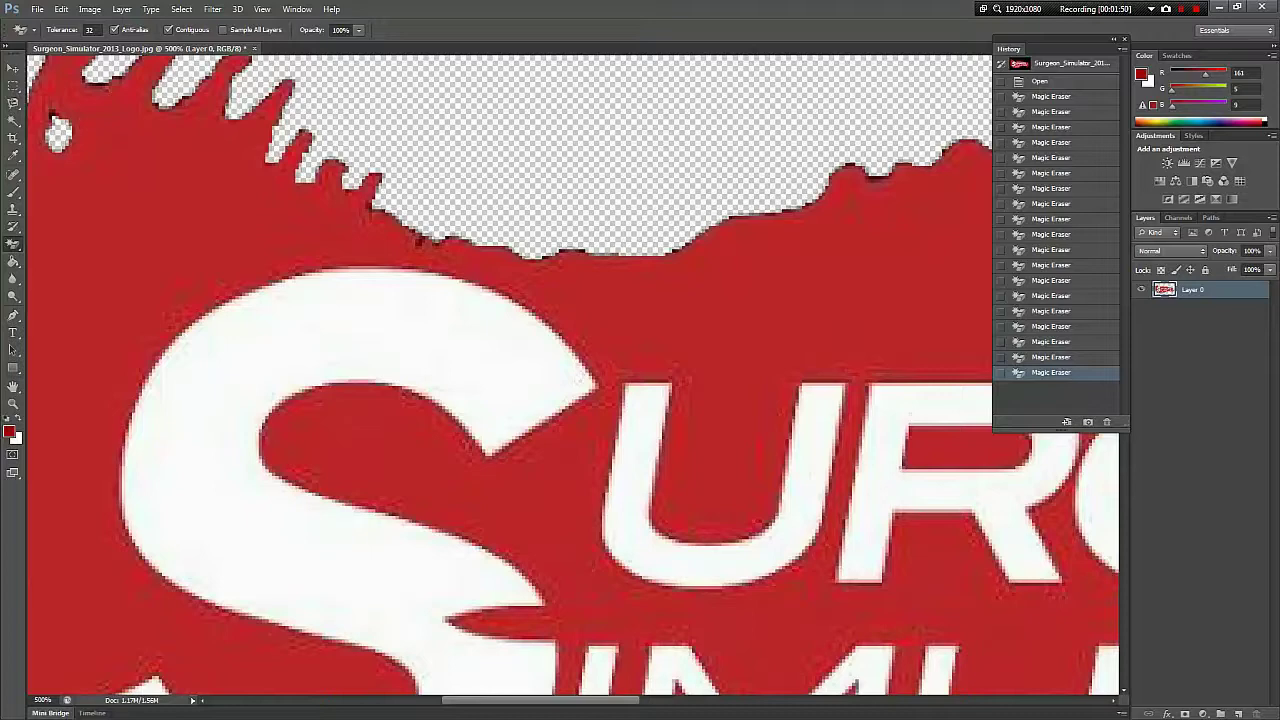
{"action": "scroll", "coordinate": [540, 615], "scroll_direction": "left", "scroll_amount": 10}
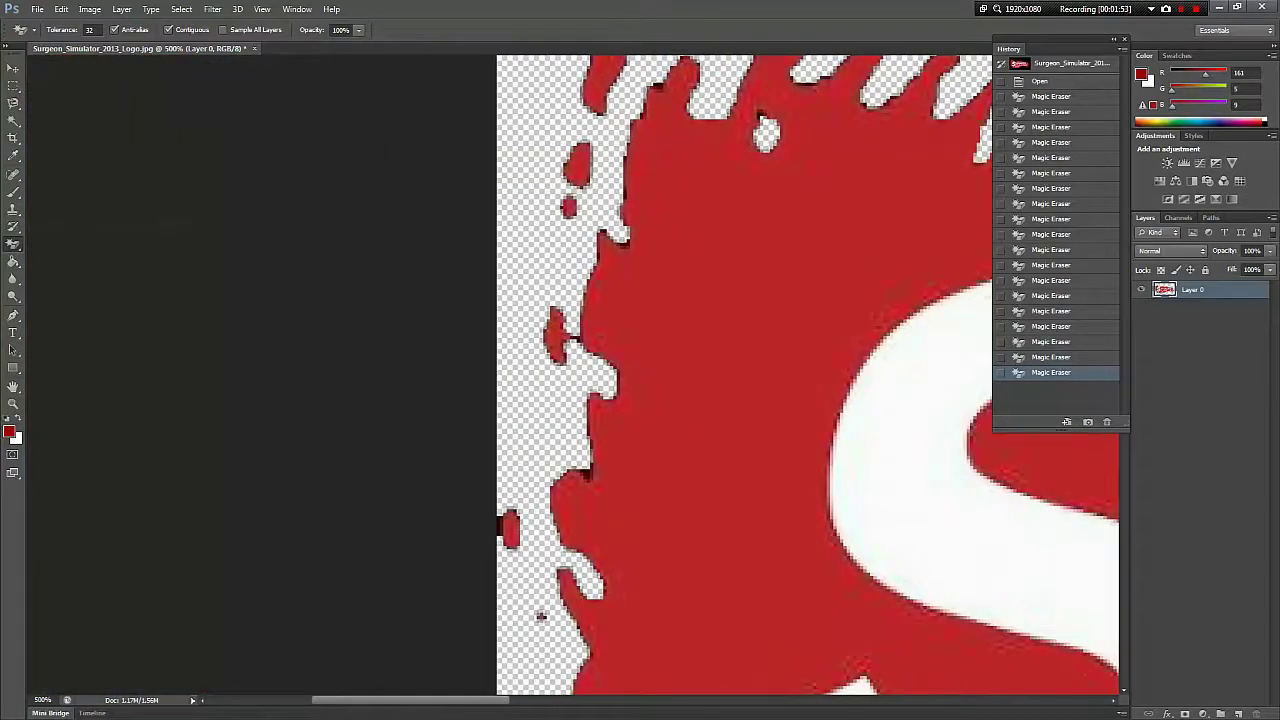
{"action": "left_click", "coordinate": [502, 530]}
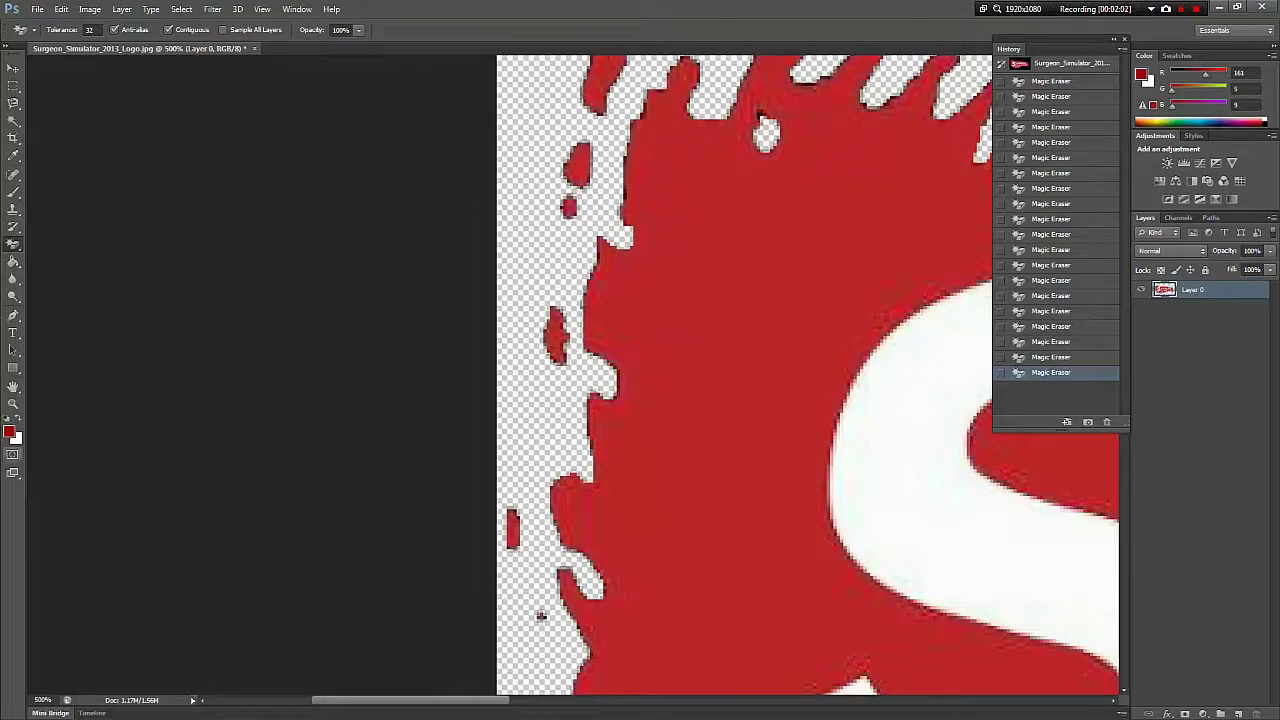
Step: Create a new document of 680 by 420 pixels at 72 pixels per inch with transparent background contents
{"action": "key", "text": "z"}
{"action": "left_click", "coordinate": [540, 217], "text": "alt"}
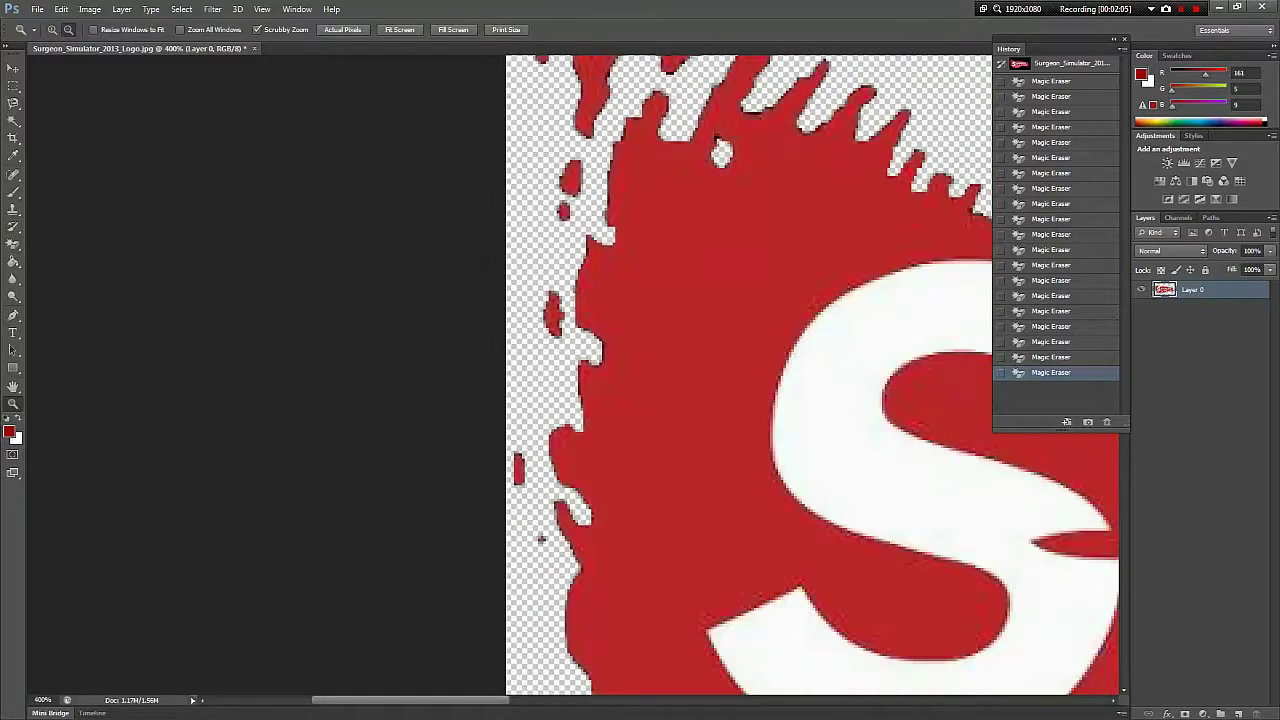
{"action": "left_click", "coordinate": [540, 217], "text": "alt"}
{"action": "left_click", "coordinate": [540, 217], "text": "alt"}
{"action": "left_click", "coordinate": [540, 217], "text": "alt"}
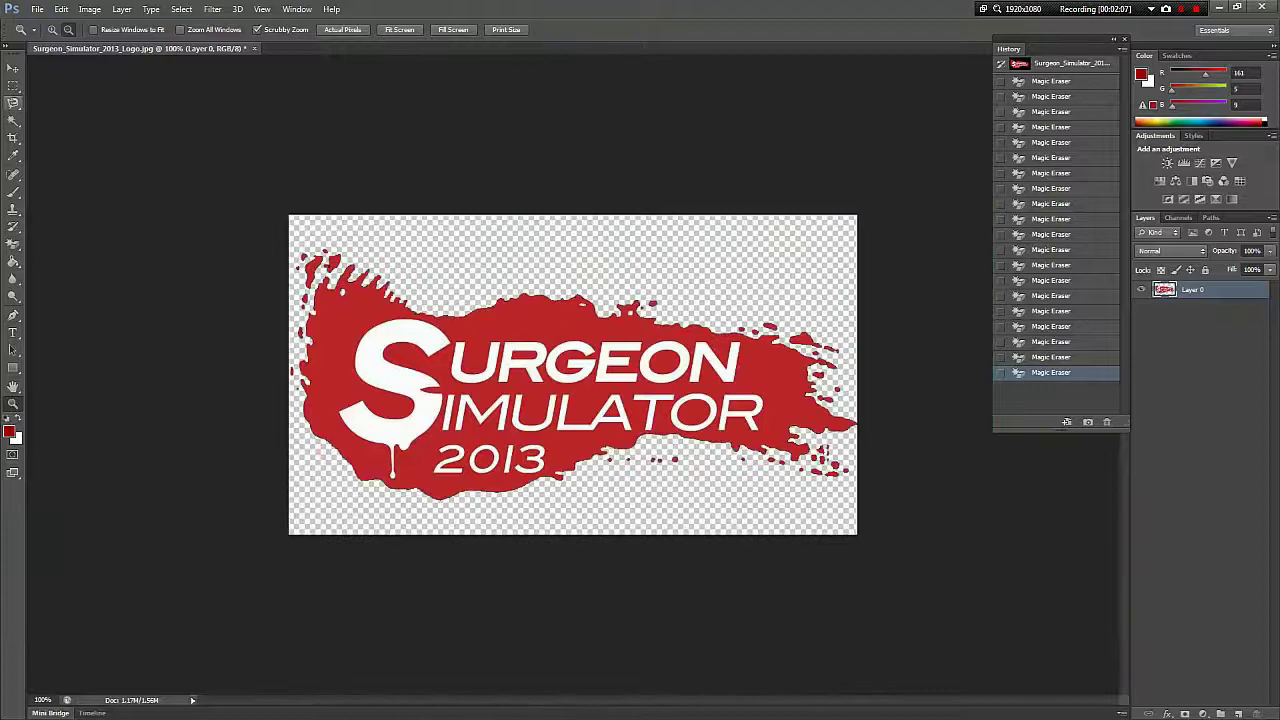
{"action": "left_click", "coordinate": [13, 69]}
{"action": "key", "text": "v"}
{"action": "left_click", "coordinate": [37, 9]}
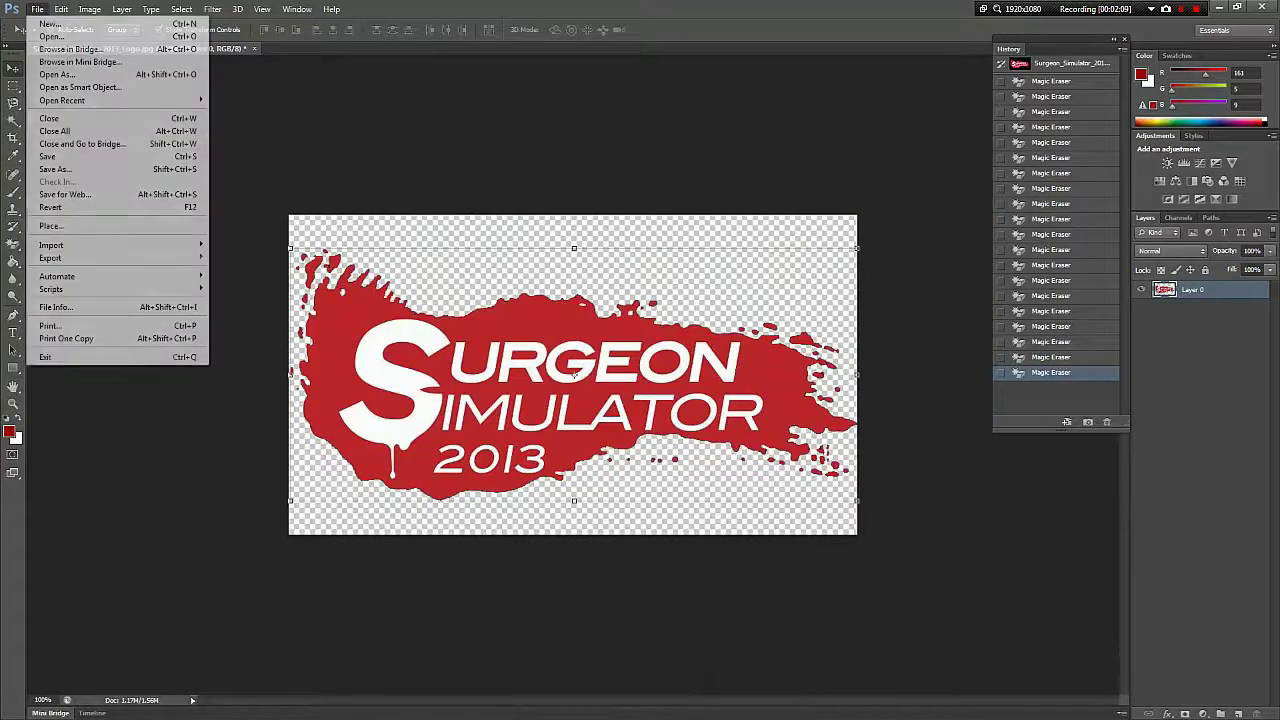
{"action": "left_click", "coordinate": [37, 9]}
{"action": "key", "text": "ctrl+n"}
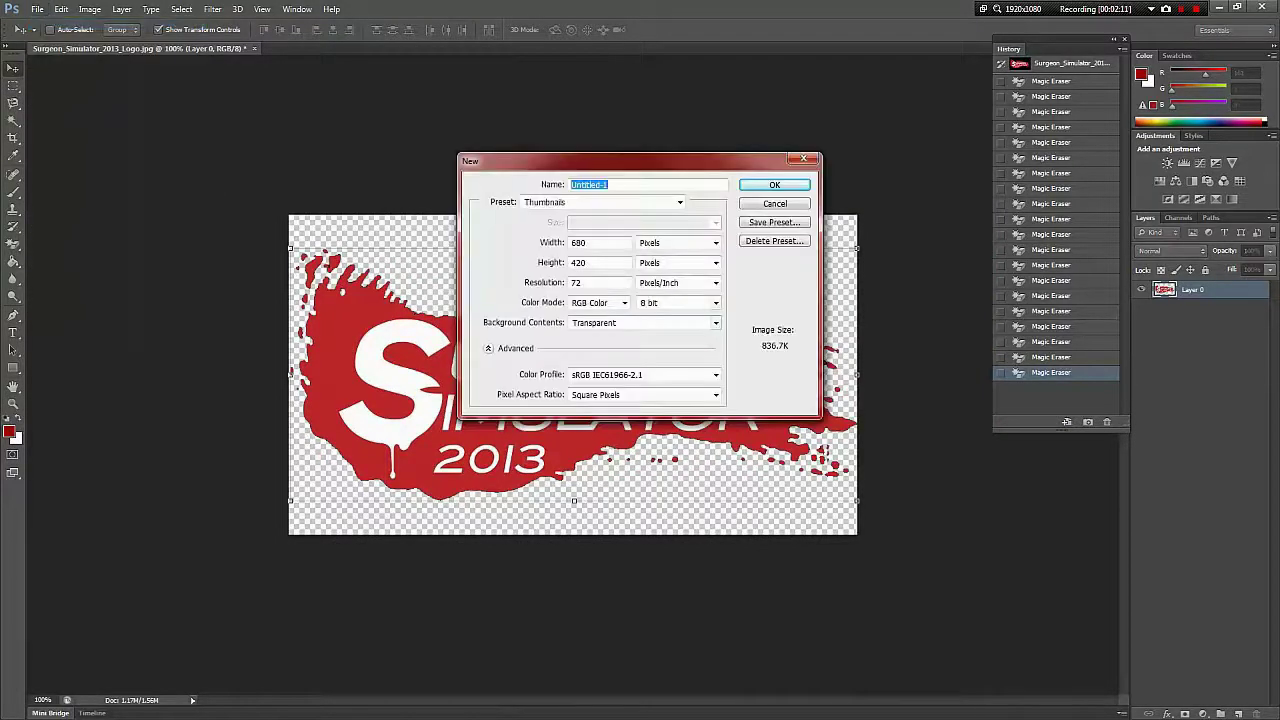
{"action": "key", "text": "Return"}
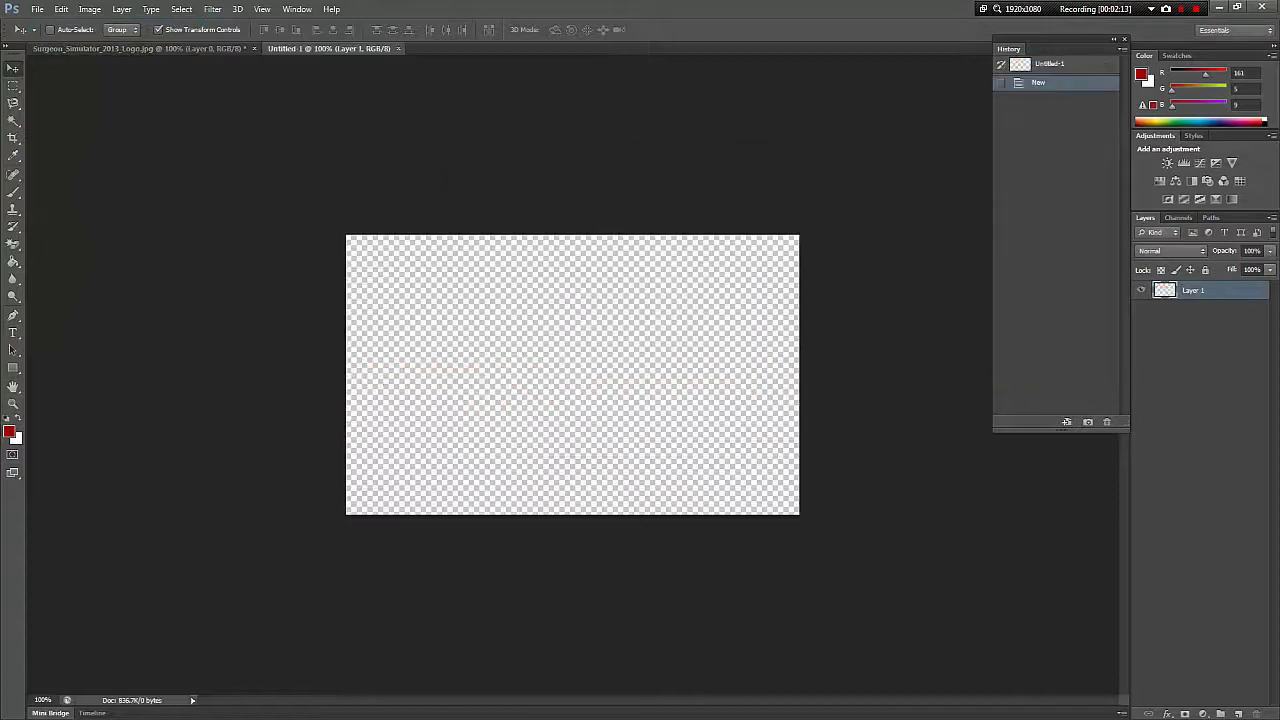
Step: In the logo's own document, scale the logo to about 49% width and 54% height and place it in the upper-left corner
{"action": "left_click", "coordinate": [104, 49]}
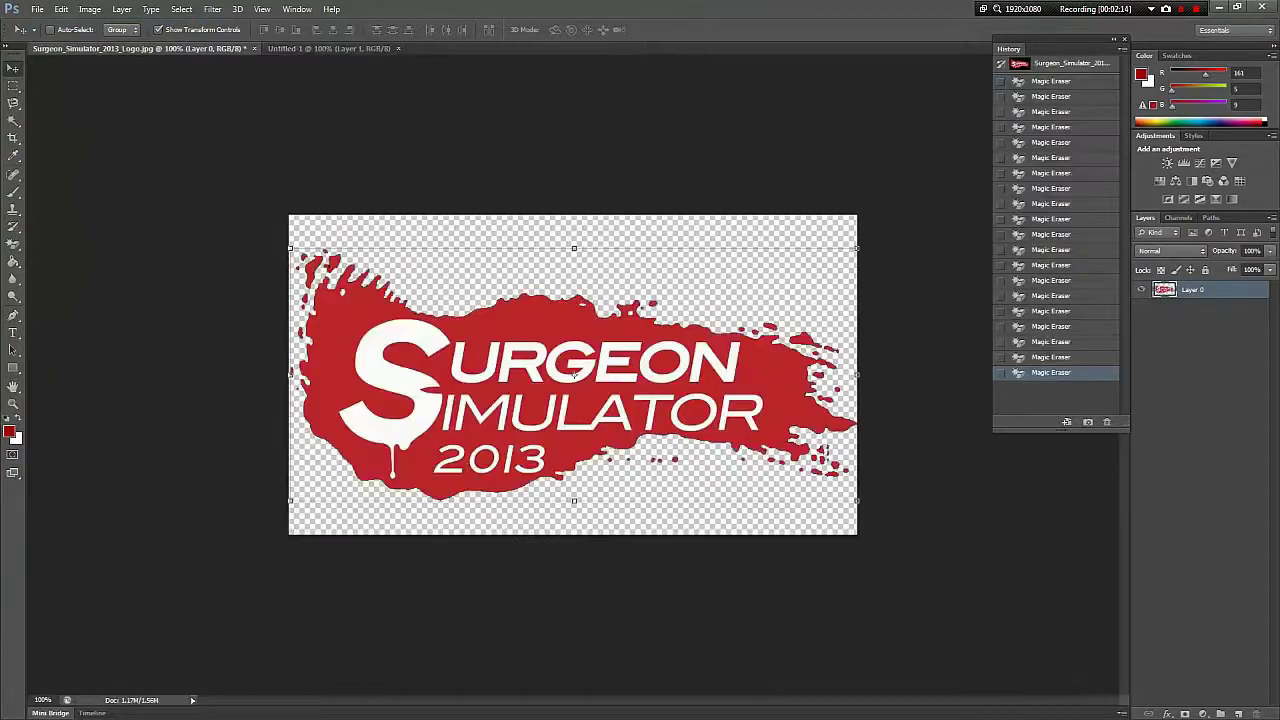
{"action": "left_click_drag", "start_coordinate": [440, 243], "coordinate": [541, 340]}
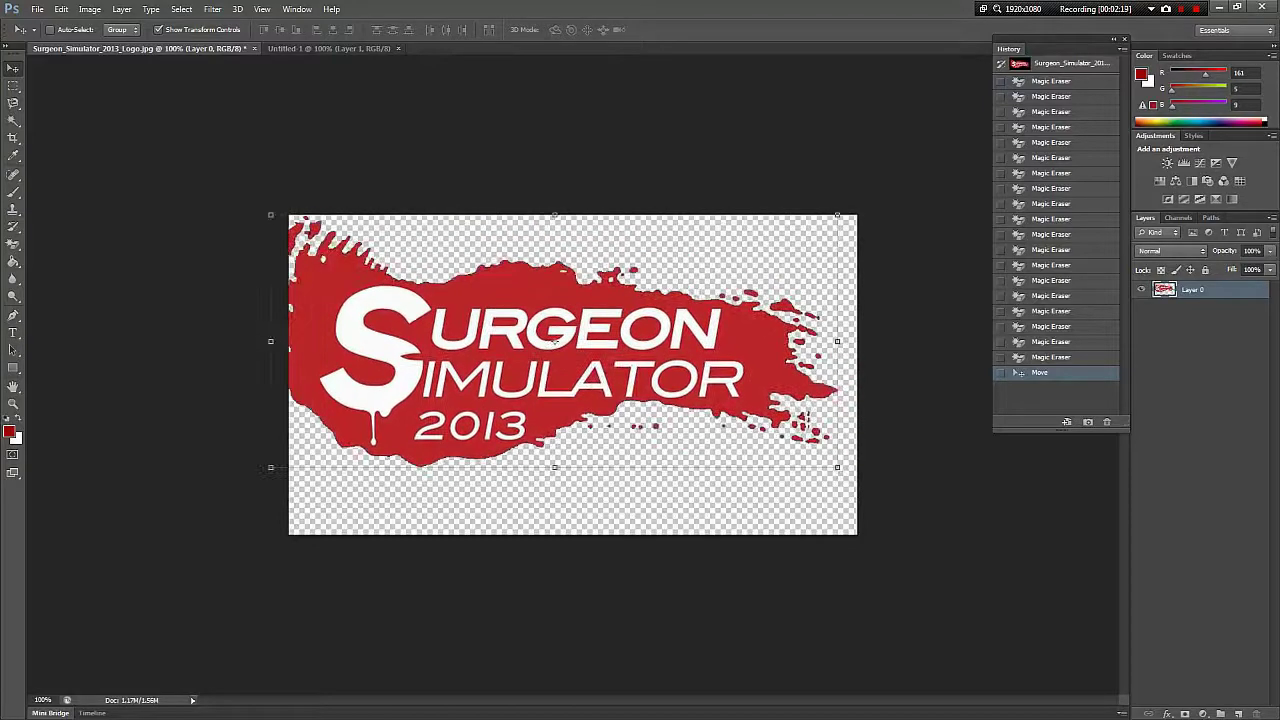
{"action": "left_click_drag", "start_coordinate": [837, 214], "coordinate": [549, 329]}
{"action": "left_click_drag", "start_coordinate": [496, 380], "coordinate": [527, 273]}
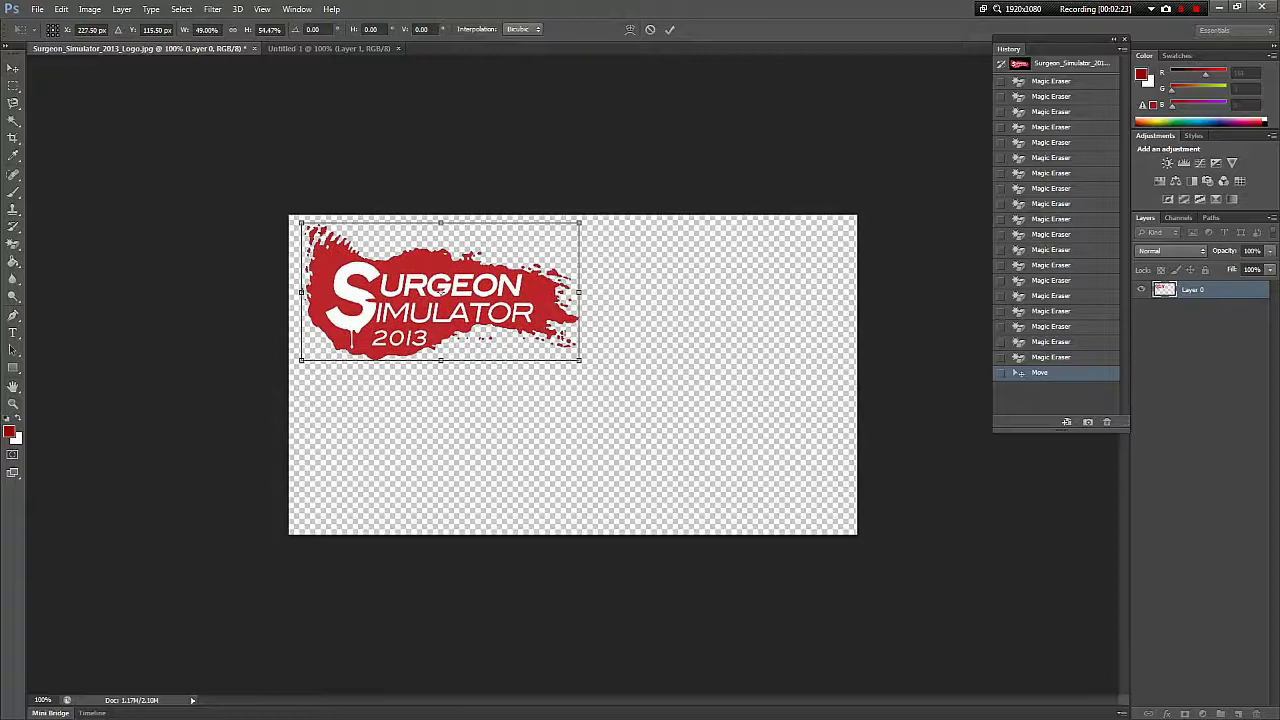
{"action": "key", "text": "Return"}
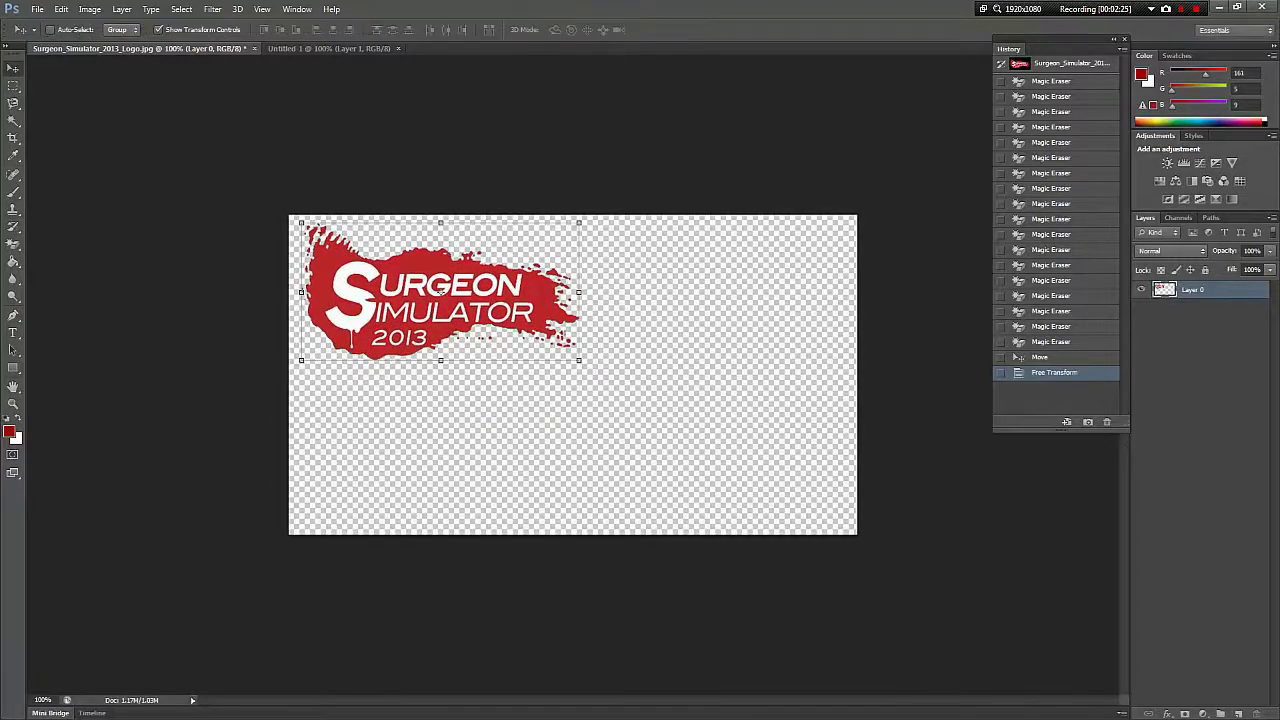
Step: Try a 1 px black outside stroke on the logo layer and switch it off again
{"action": "right_click", "coordinate": [1183, 290]}
{"action": "left_click", "coordinate": [1120, 217]}
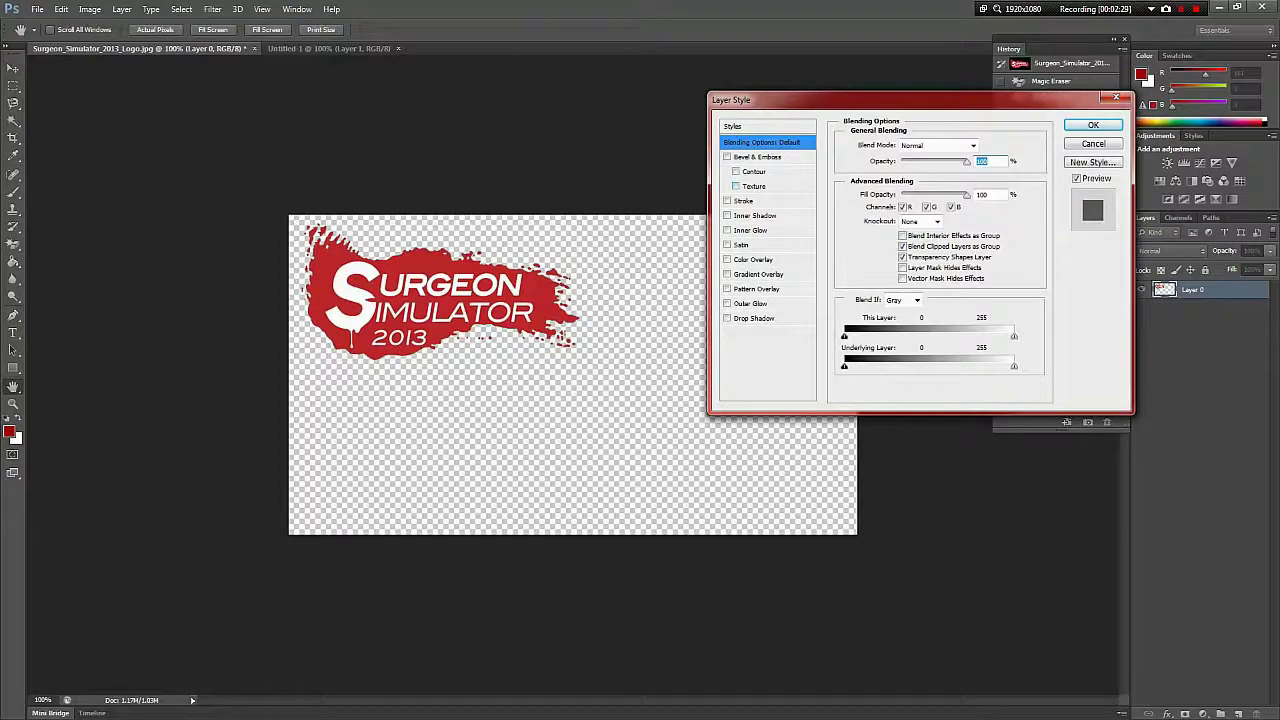
{"action": "left_click", "coordinate": [743, 200]}
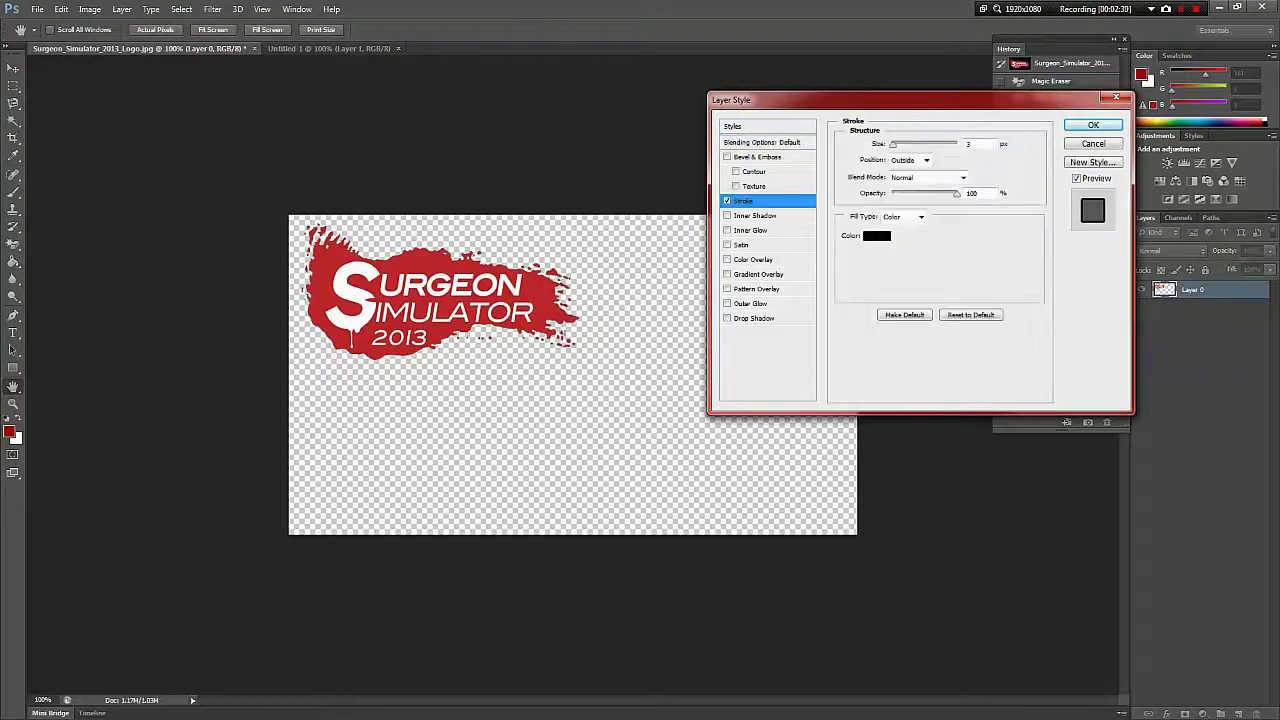
{"action": "type", "text": "1"}
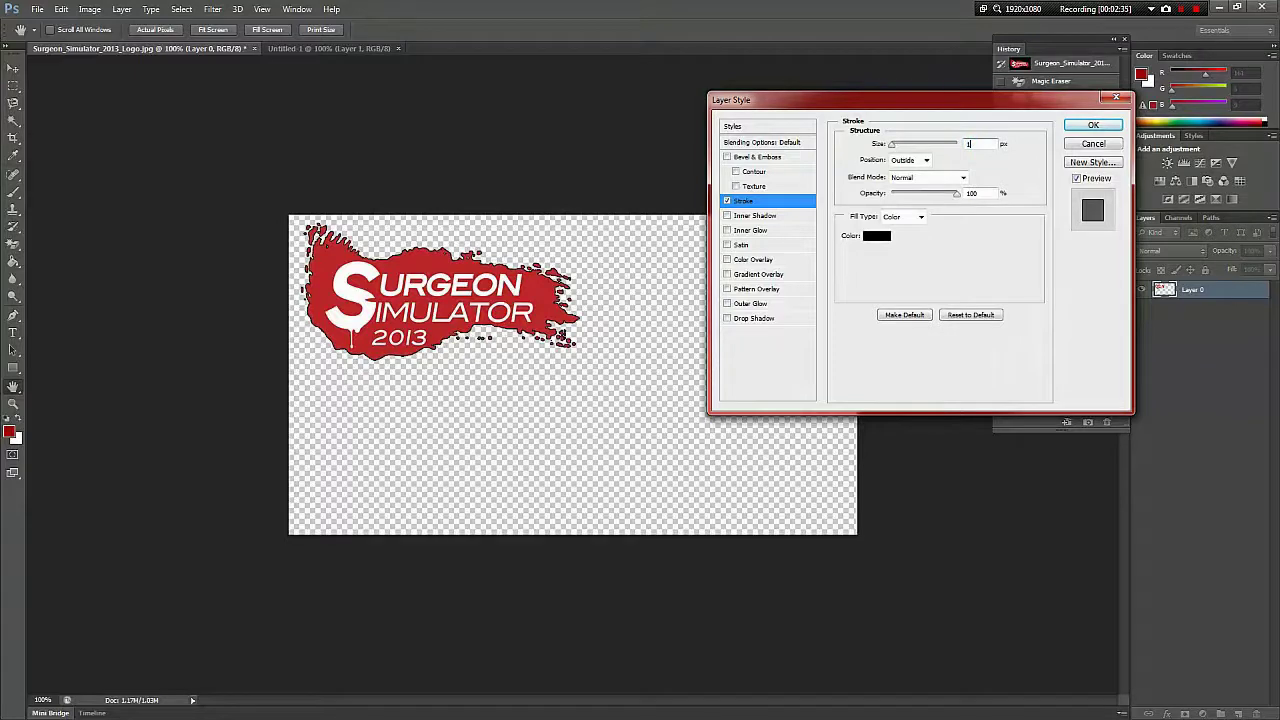
{"action": "left_click", "coordinate": [727, 200]}
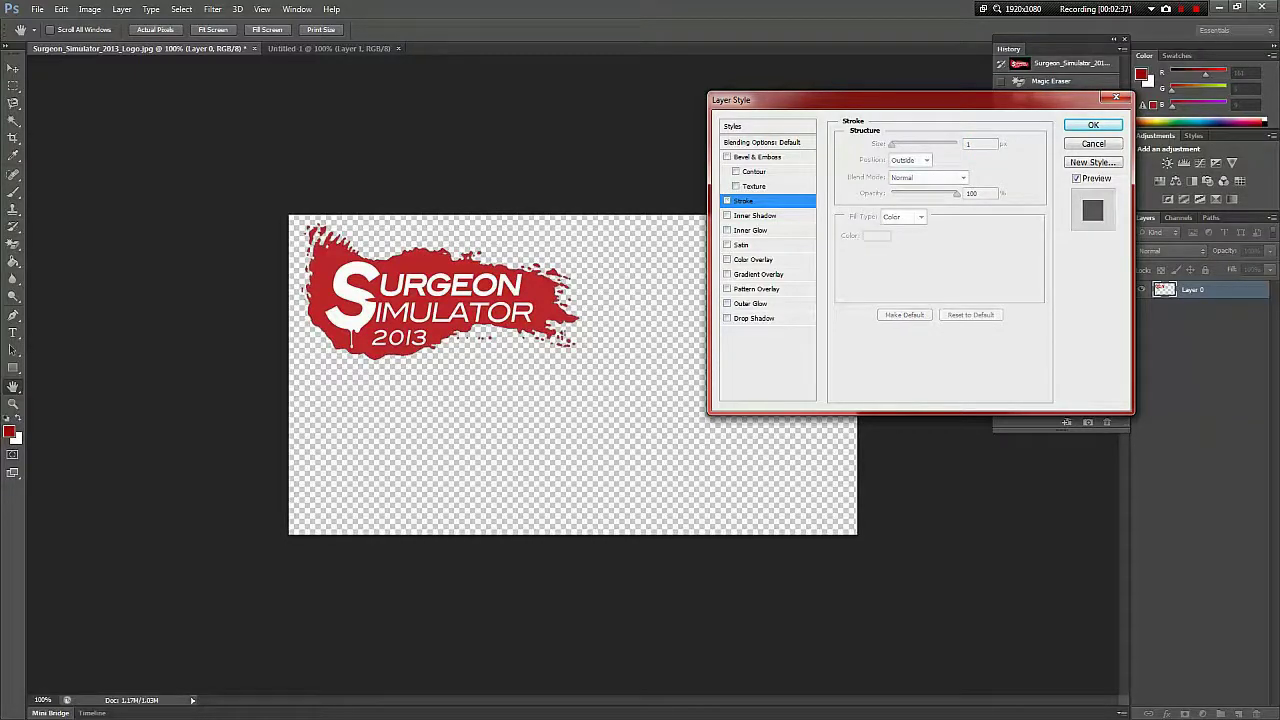
Step: Apply a drop shadow to the logo layer with 90% opacity and 8 px distance, leaving Gradient Overlay off
{"action": "left_click", "coordinate": [754, 318]}
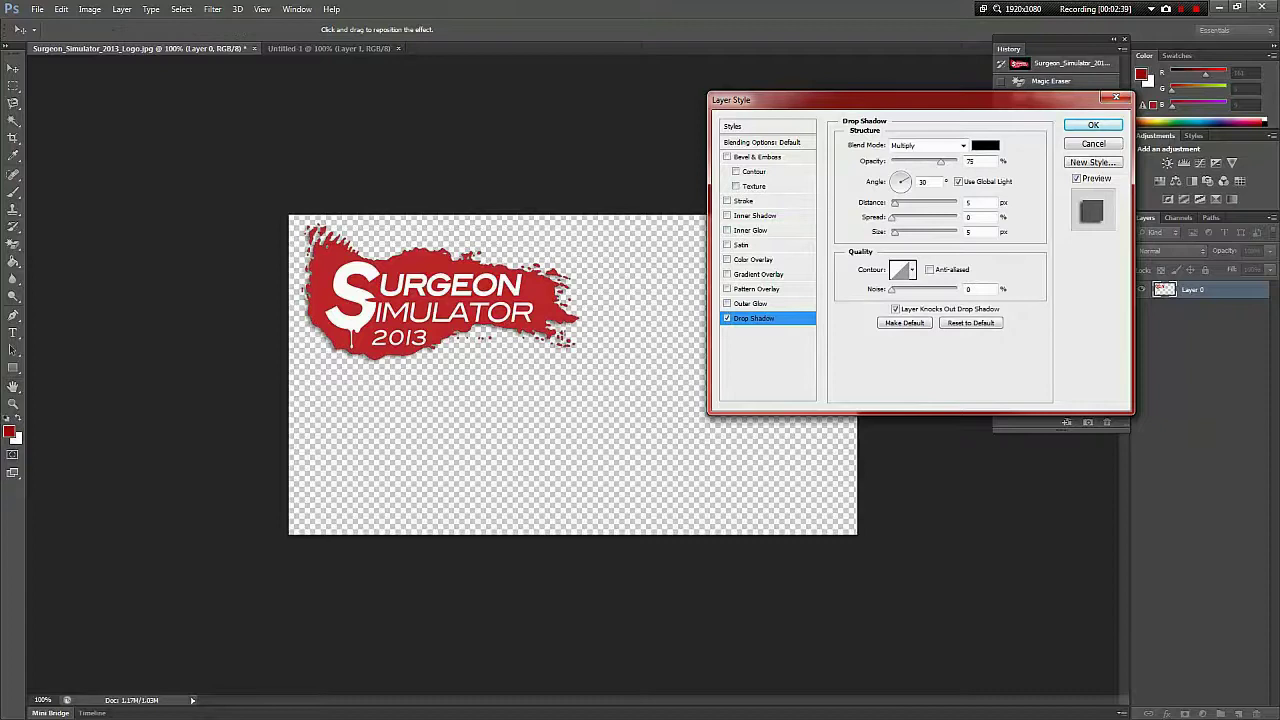
{"action": "double_click", "coordinate": [970, 161]}
{"action": "type", "text": "90"}
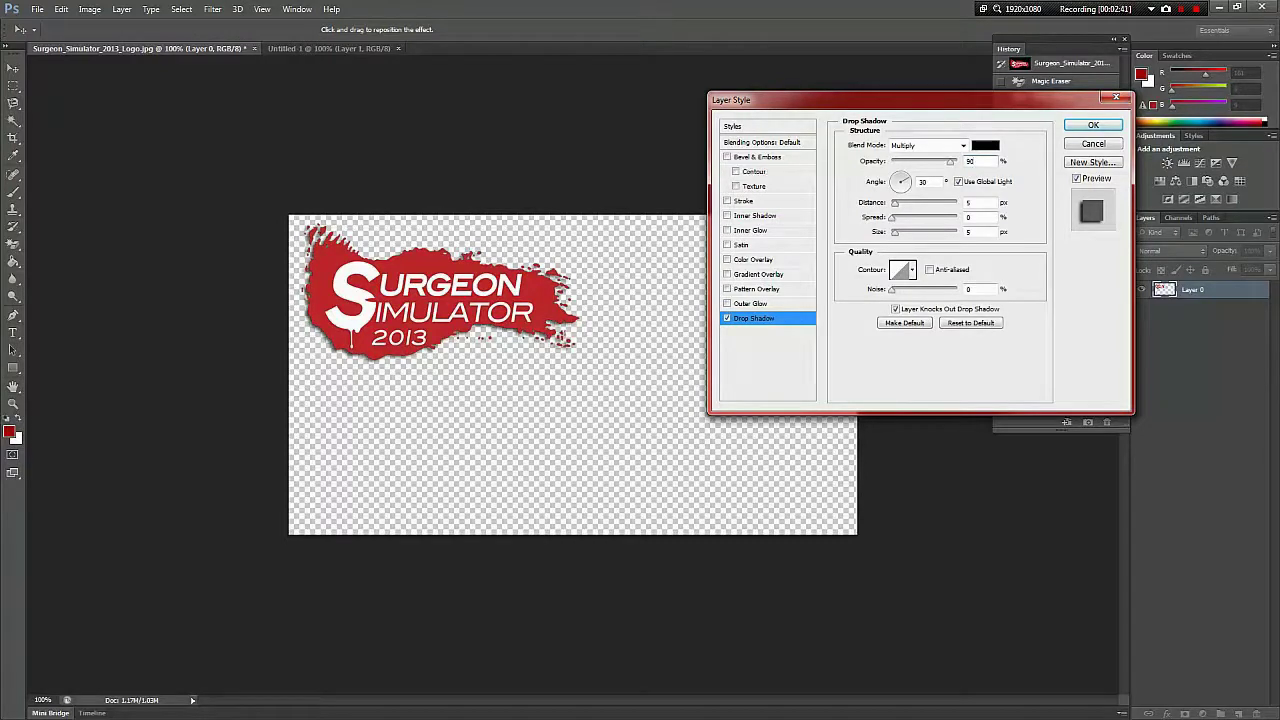
{"action": "double_click", "coordinate": [969, 203]}
{"action": "type", "text": "8"}
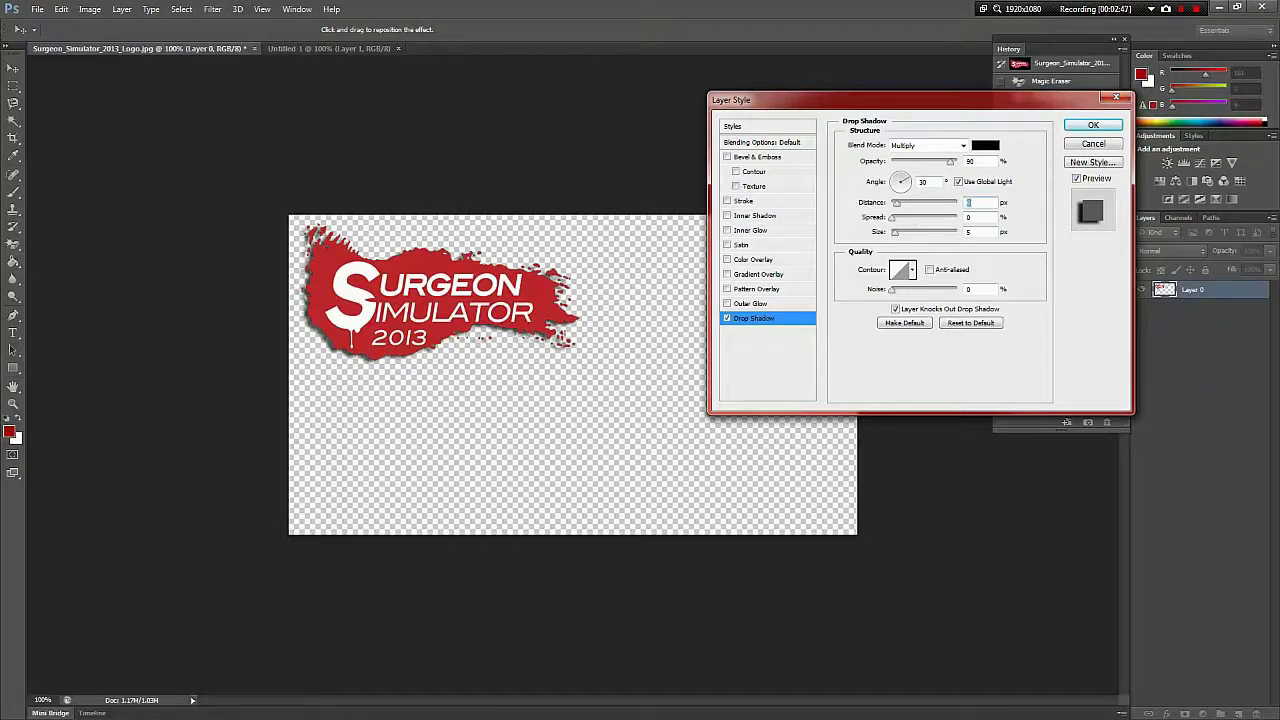
{"action": "key", "text": "Up"}
{"action": "key", "text": "Up"}
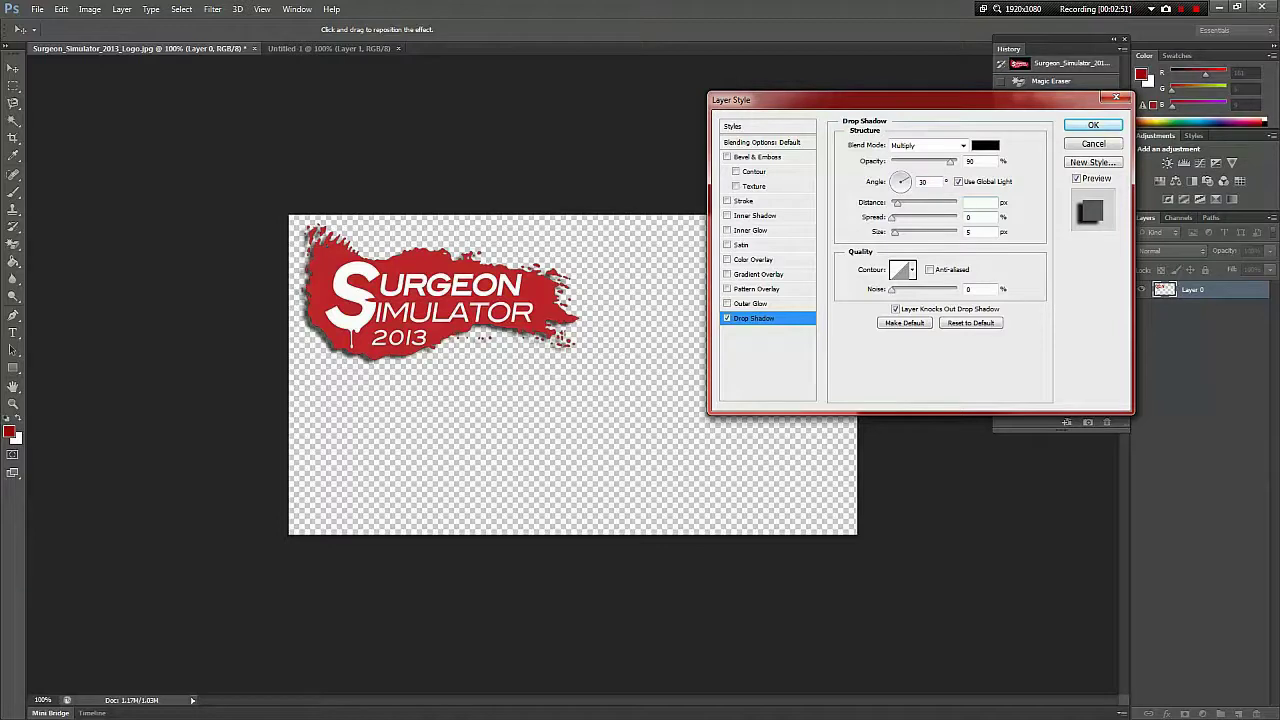
{"action": "type", "text": "8"}
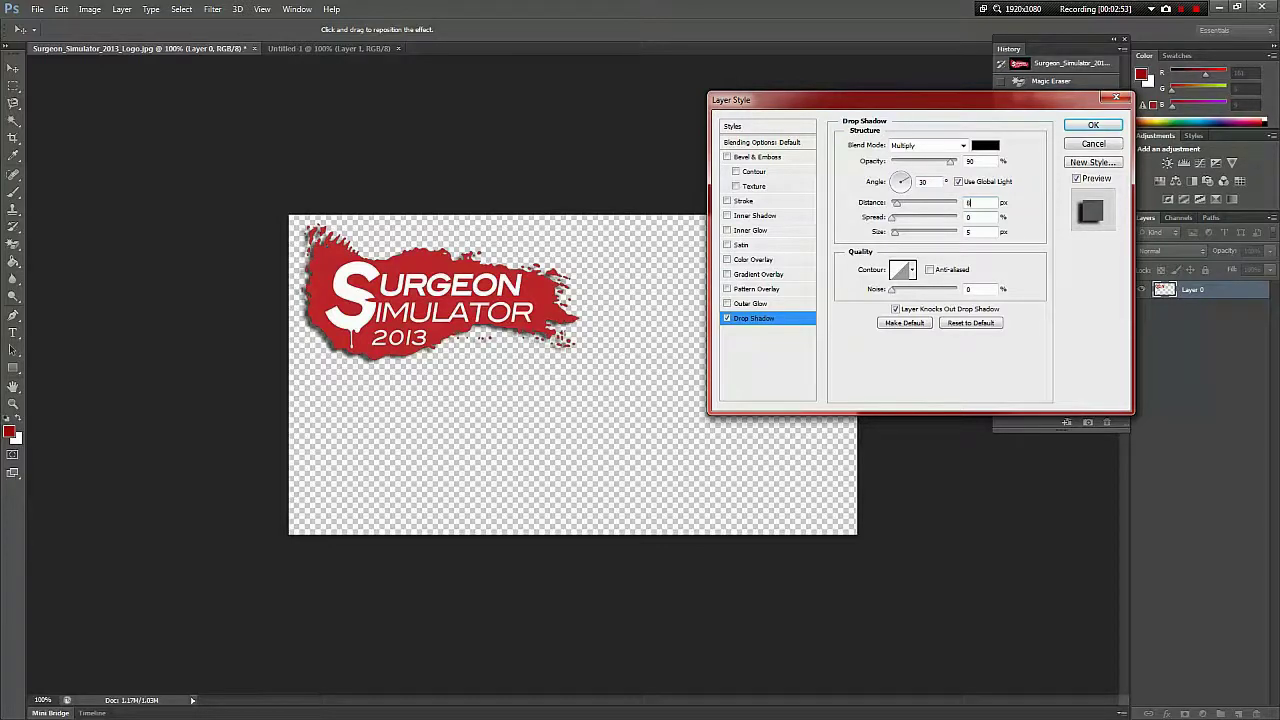
{"action": "left_click", "coordinate": [757, 274]}
{"action": "left_click", "coordinate": [727, 274]}
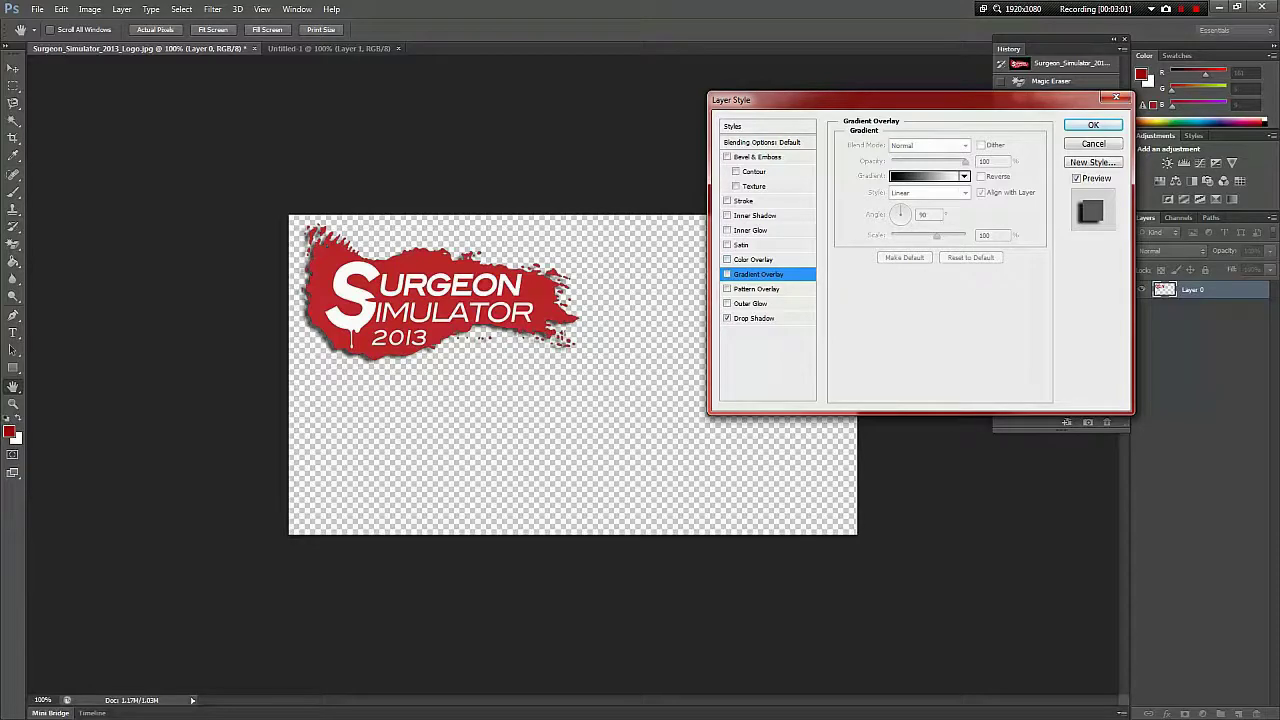
{"action": "key", "text": "Return"}
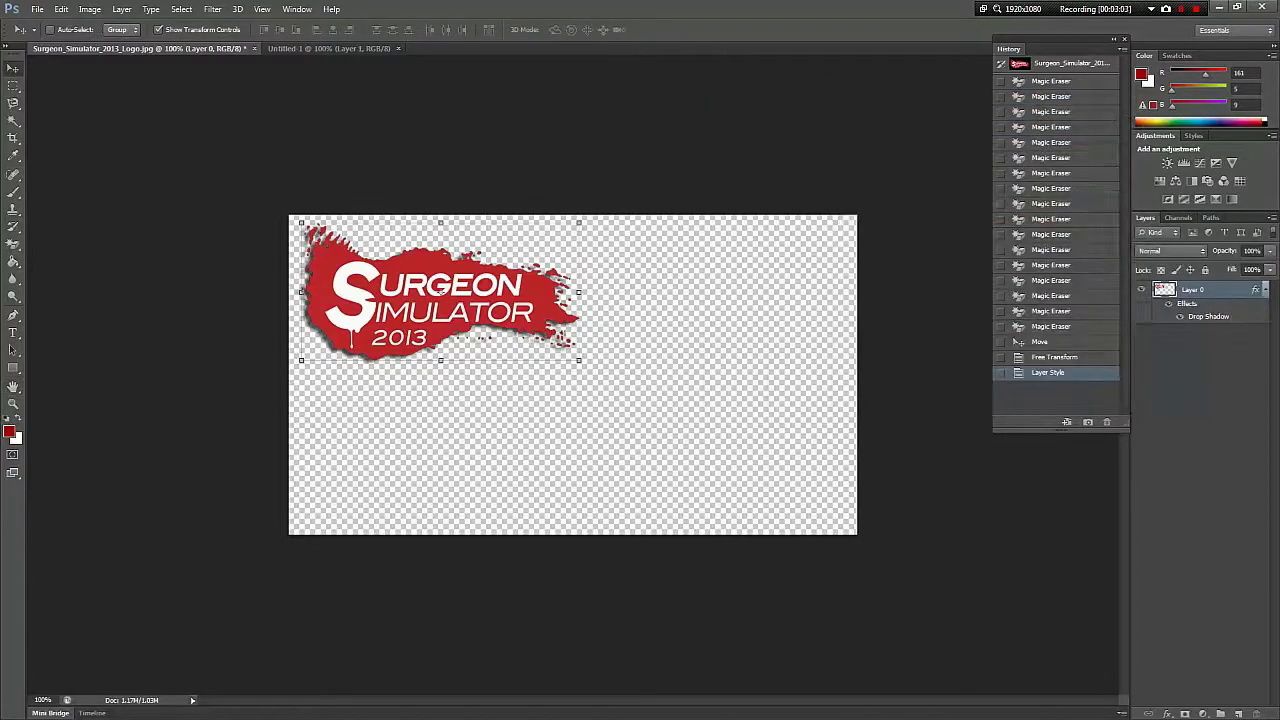
Step: In the logo document, delete the Move history state together with the scaling and layer style that follow it
{"action": "left_click", "coordinate": [335, 48]}
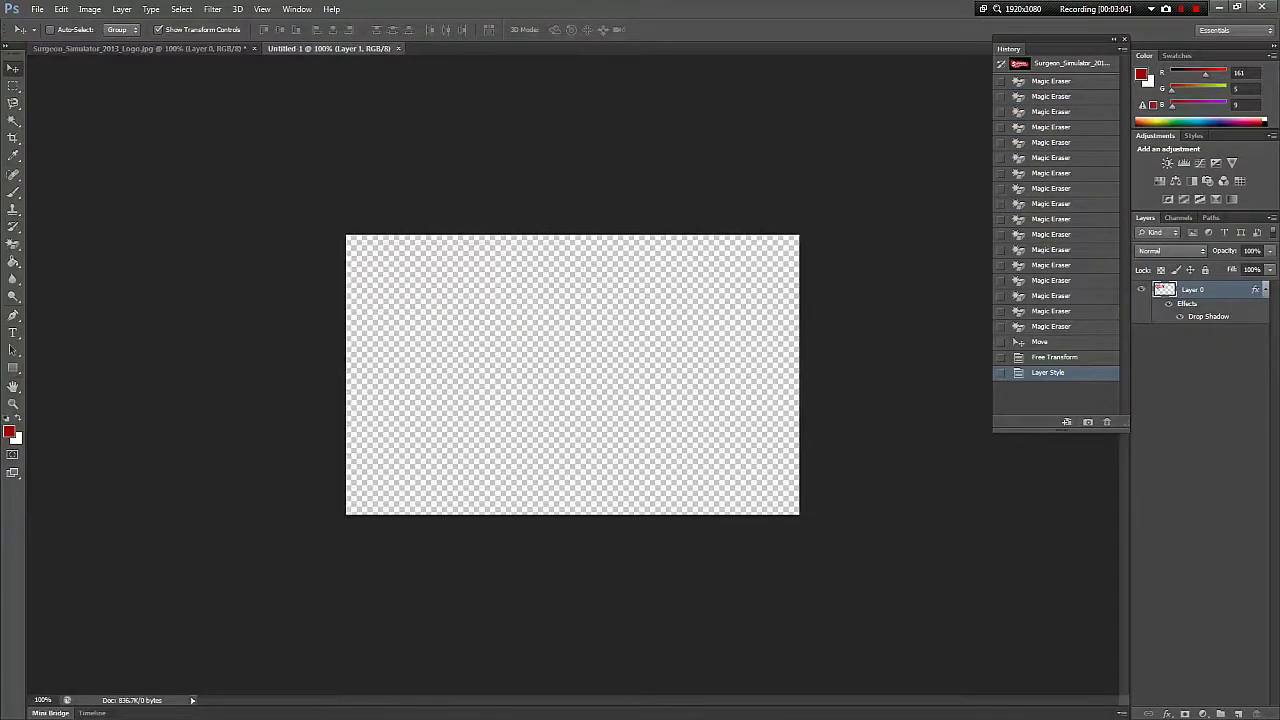
{"action": "key", "text": "ctrl+Tab"}
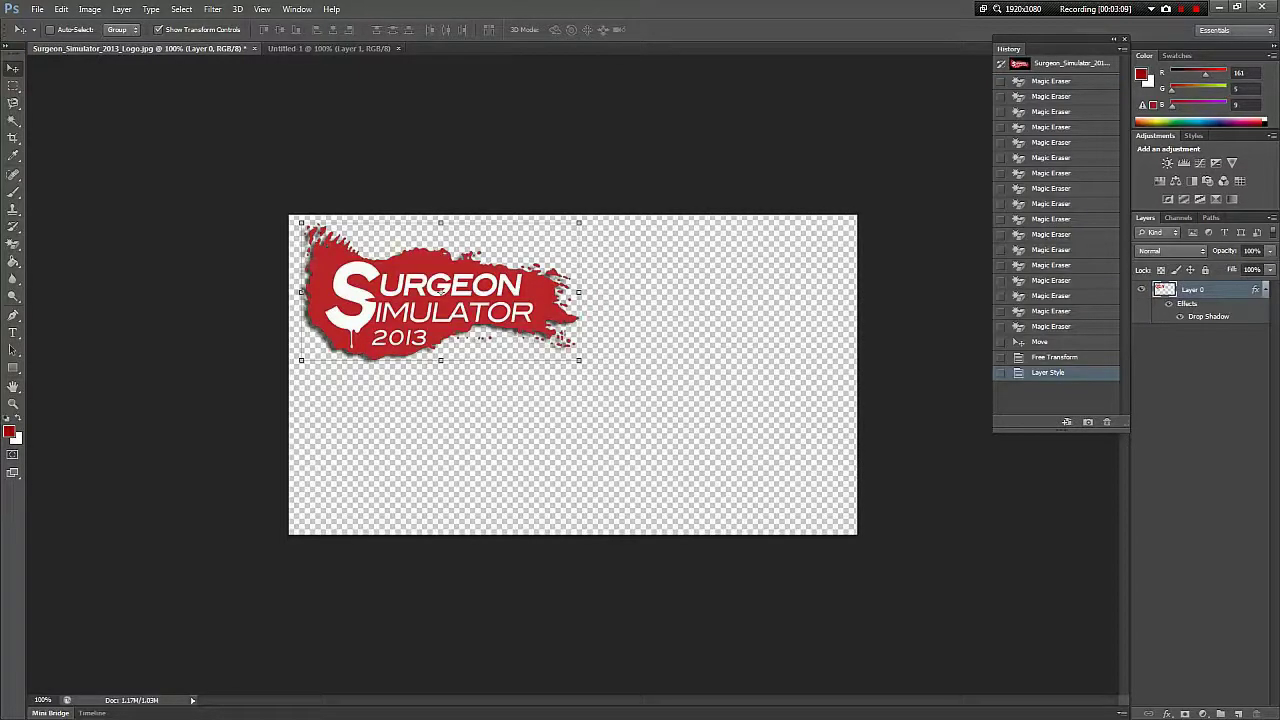
{"action": "right_click", "coordinate": [1035, 342]}
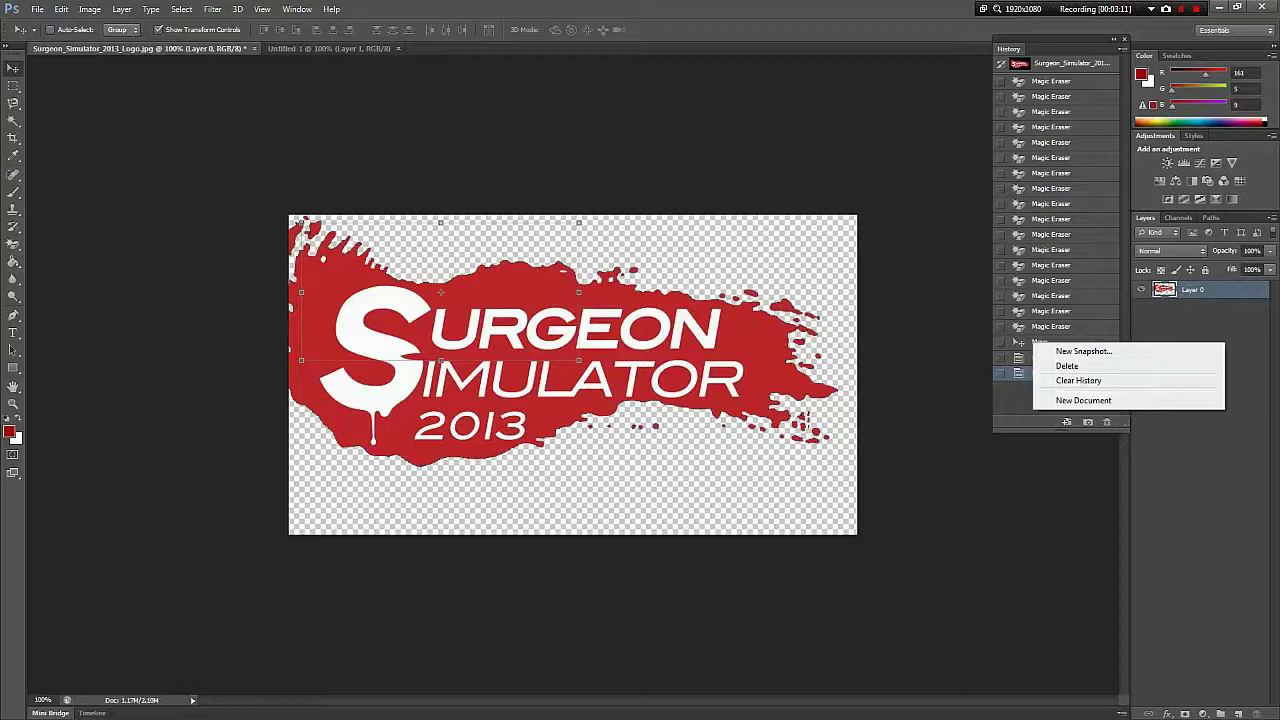
{"action": "left_click", "coordinate": [1067, 365]}
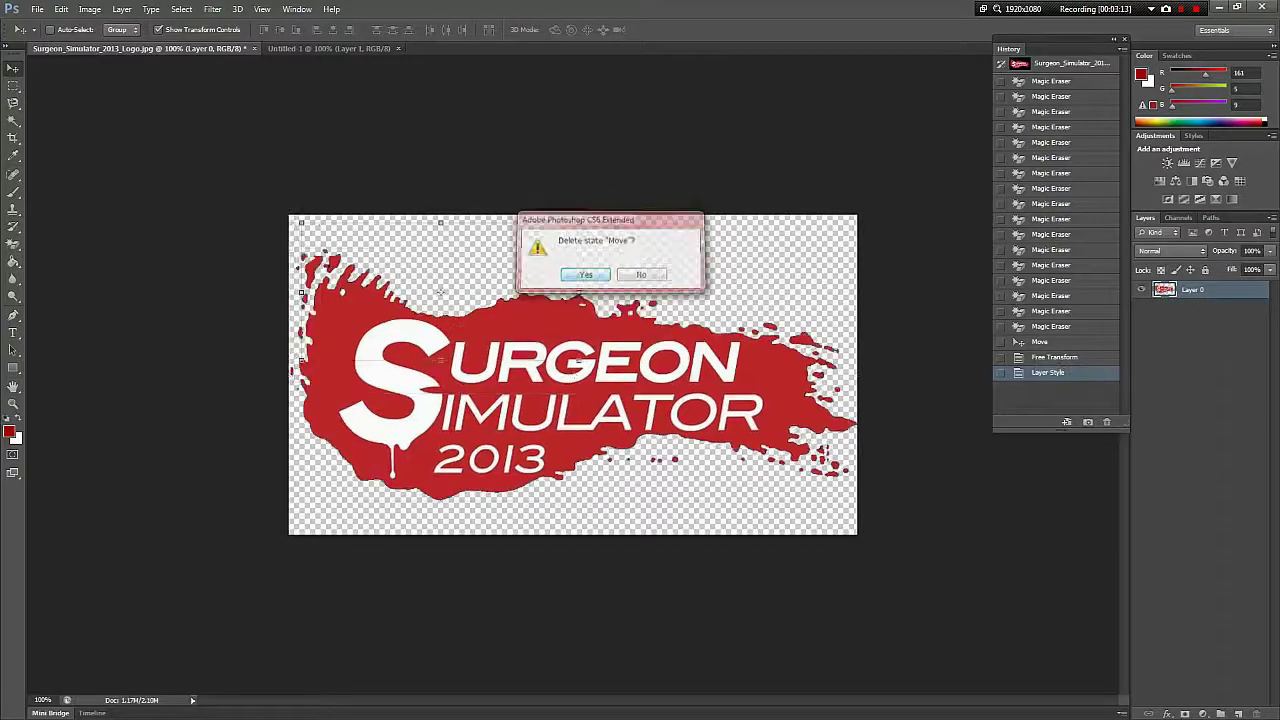
{"action": "key", "text": "Return"}
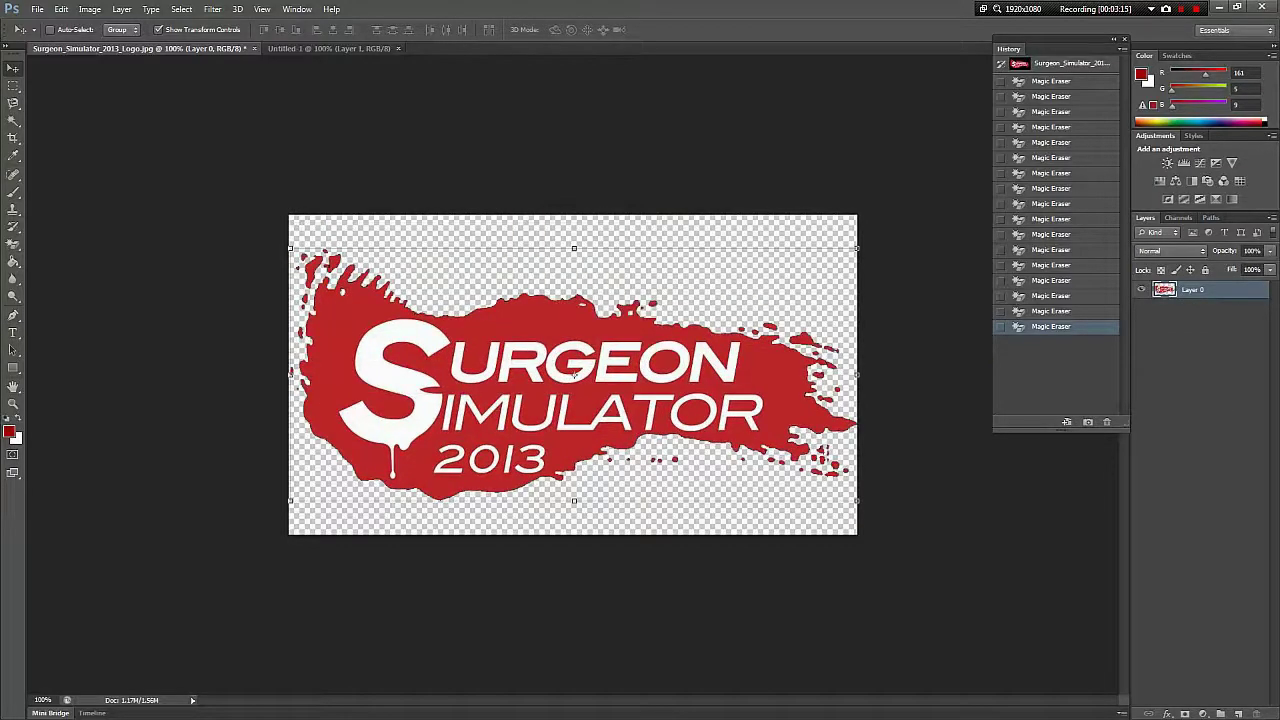
Step: Bring the logo into the new document, scale it to about 48% width and 56% height, and place it in the upper-left corner
{"action": "left_click_drag", "start_coordinate": [574, 375], "coordinate": [536, 282]}
{"action": "key", "text": "ctrl+t"}
{"action": "left_click_drag", "start_coordinate": [966, 200], "coordinate": [586, 288]}
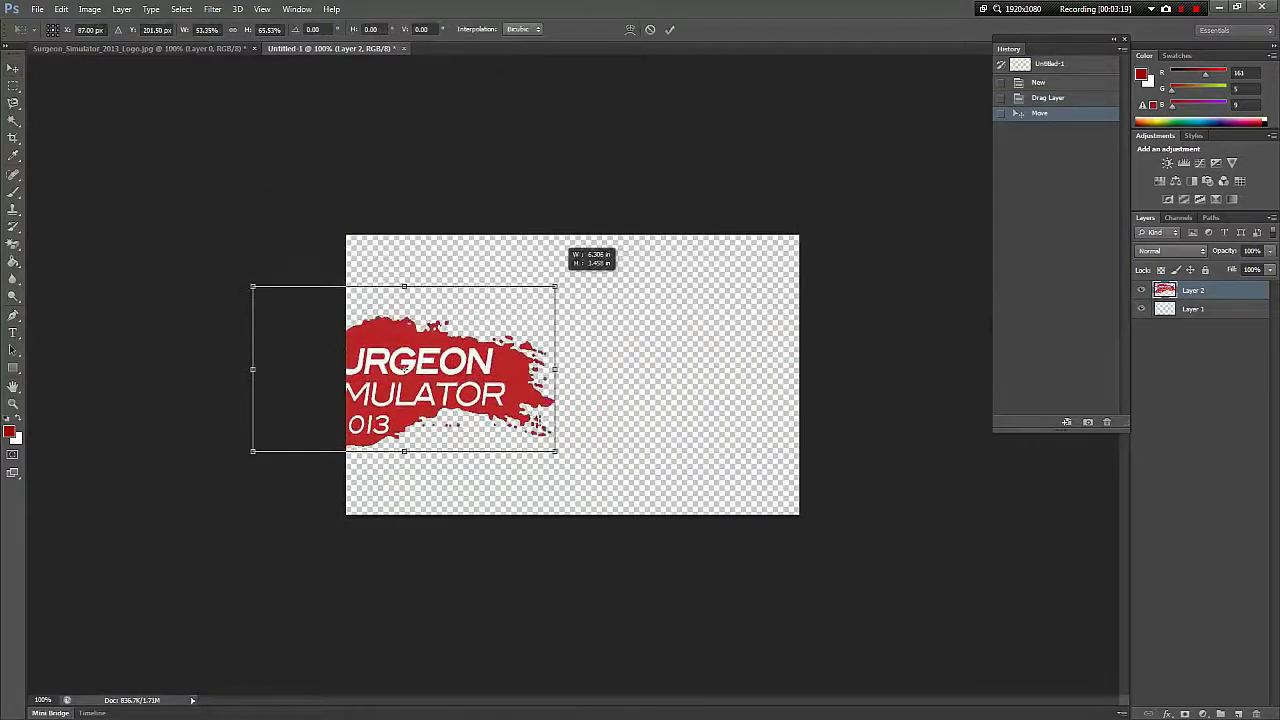
{"action": "left_click_drag", "start_coordinate": [556, 287], "coordinate": [520, 311]}
{"action": "left_click_drag", "start_coordinate": [485, 384], "coordinate": [584, 290]}
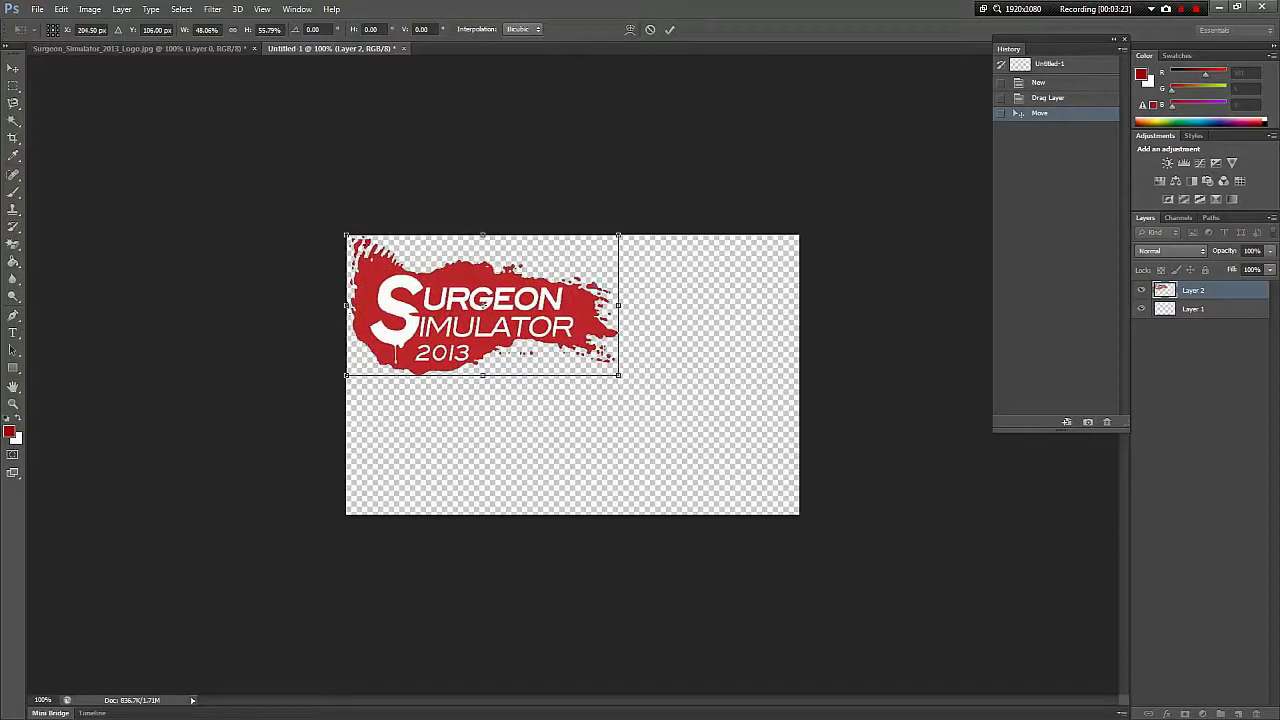
{"action": "key", "text": "Return"}
Step: Add a drop shadow to the logo layer with 90% opacity and 6 px distance
{"action": "right_click", "coordinate": [1194, 290]}
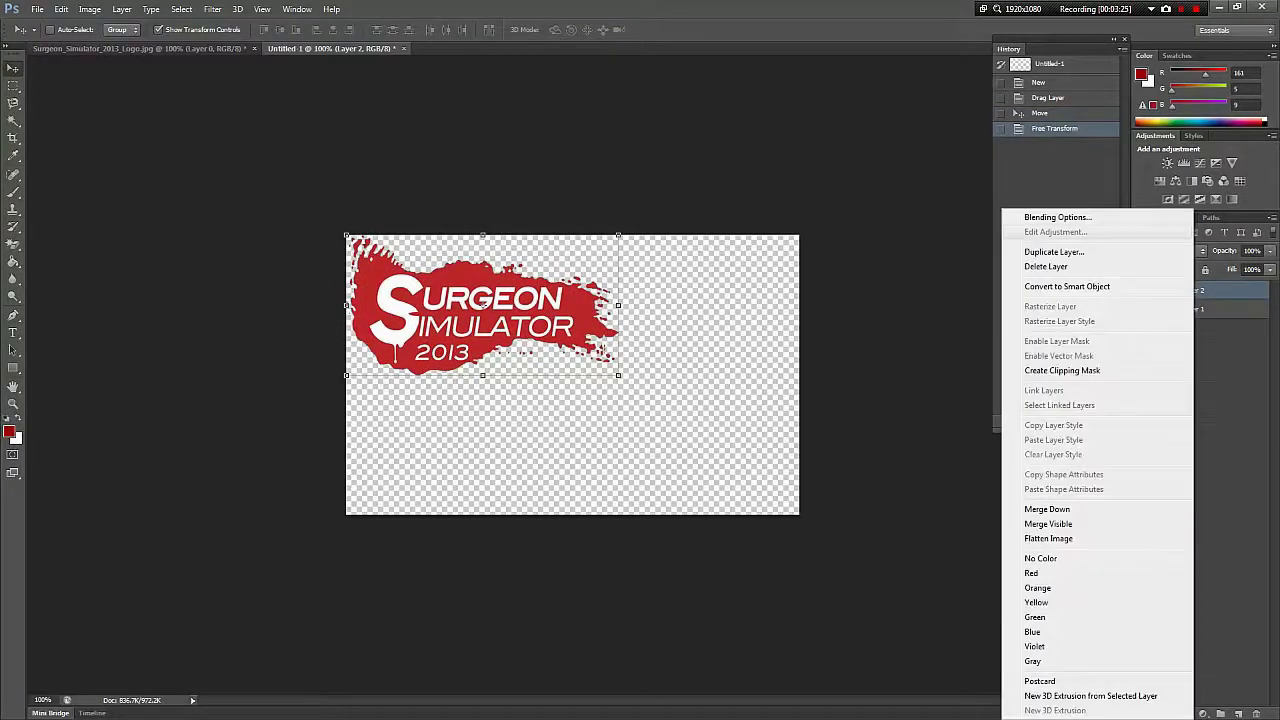
{"action": "left_click", "coordinate": [1057, 217]}
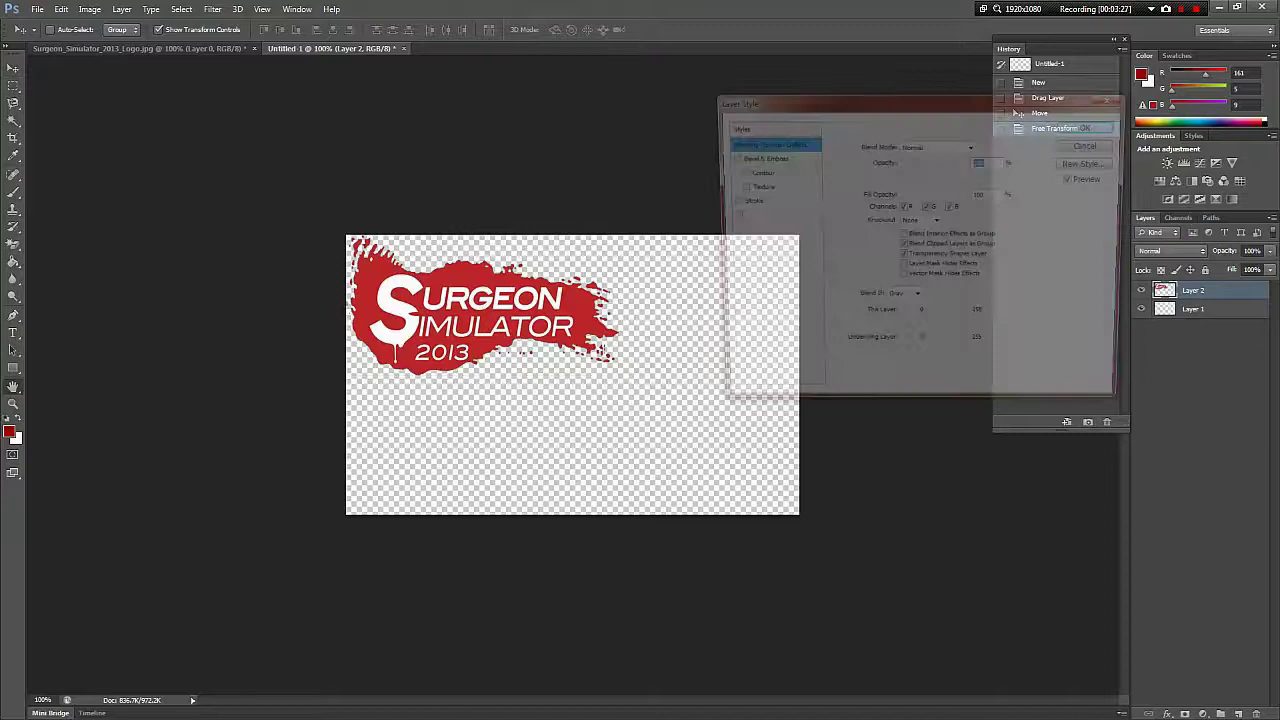
{"action": "left_click", "coordinate": [754, 318]}
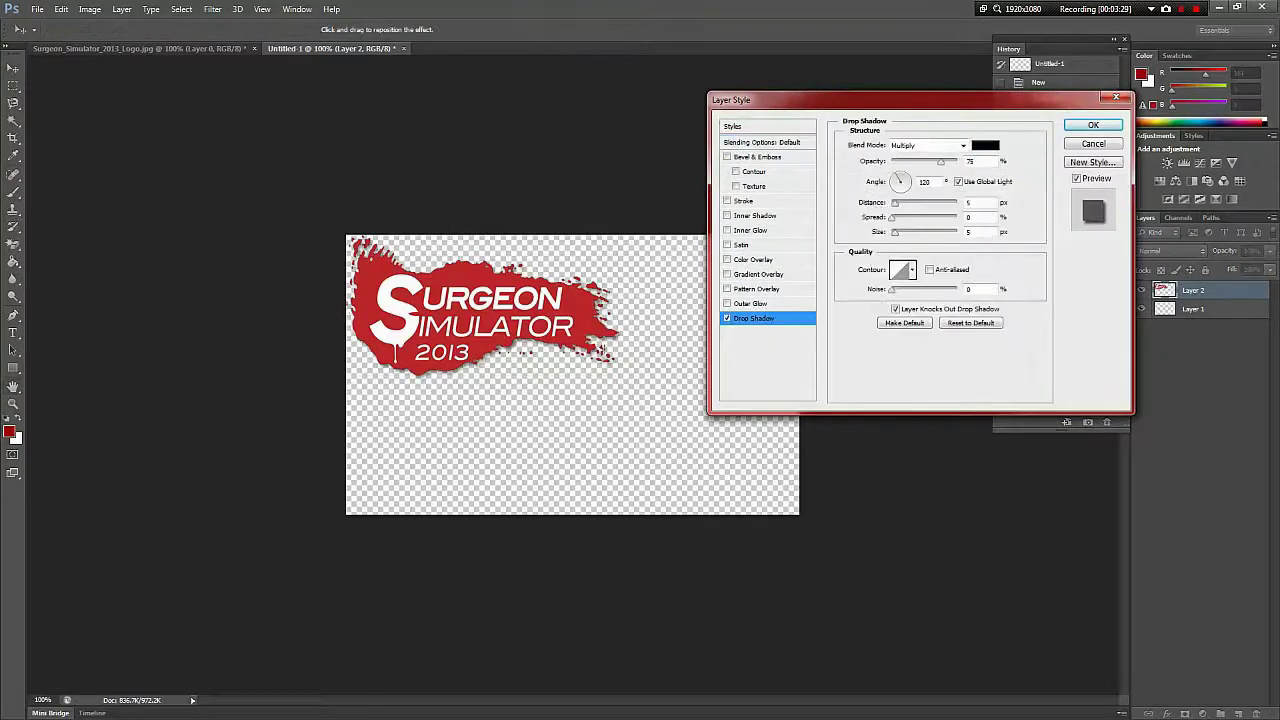
{"action": "type", "text": "80"}
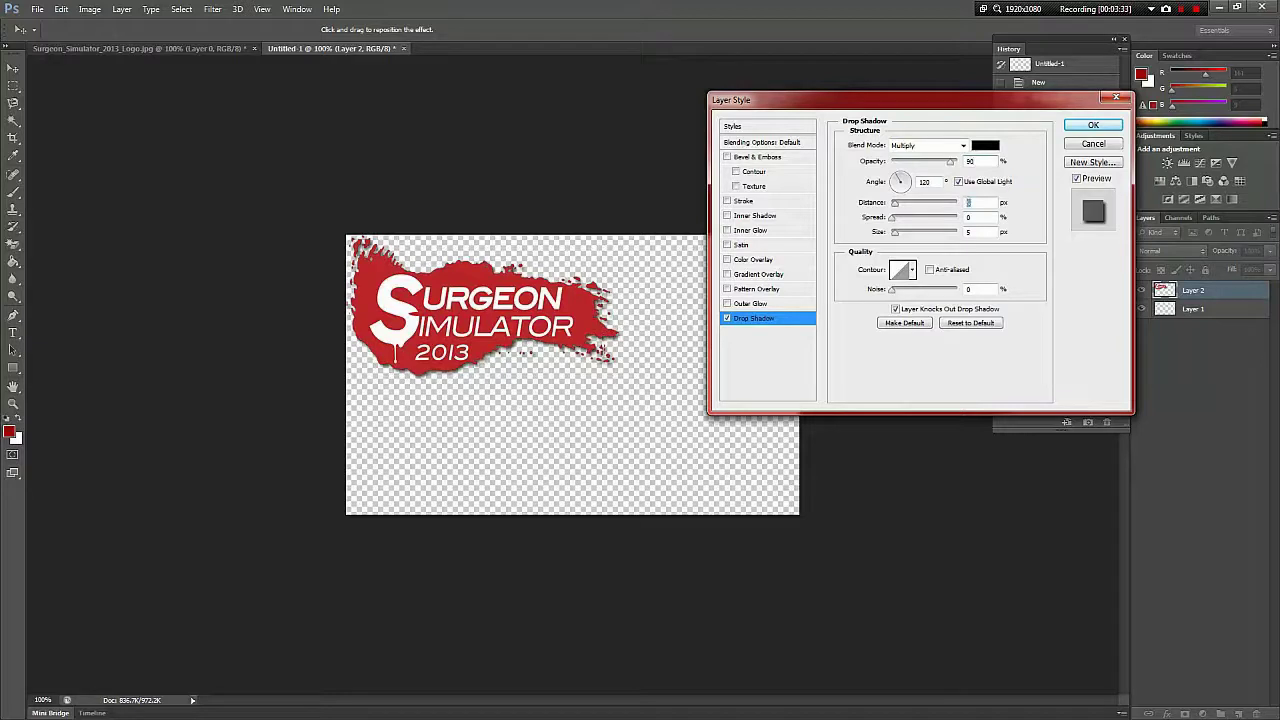
{"action": "type", "text": "6"}
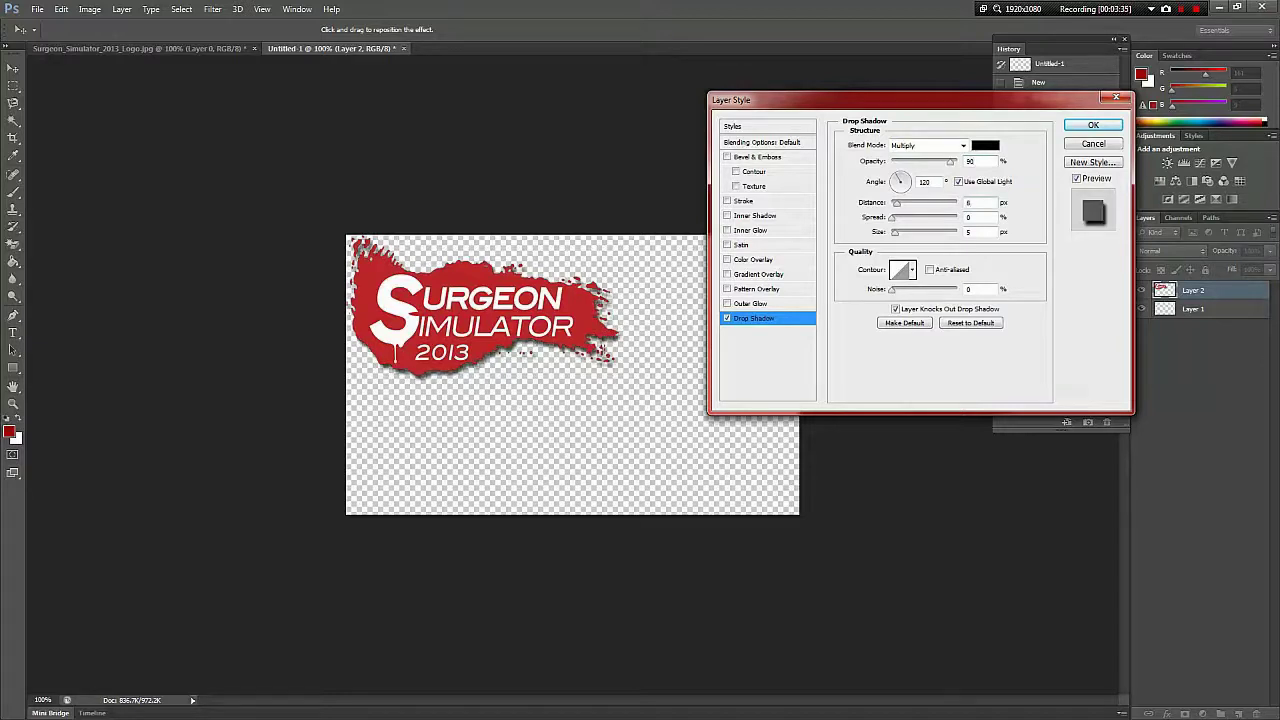
Step: Try a 3 px black outside stroke and a Bevel & Emboss effect on the logo, switching each off again
{"action": "left_click", "coordinate": [744, 201]}
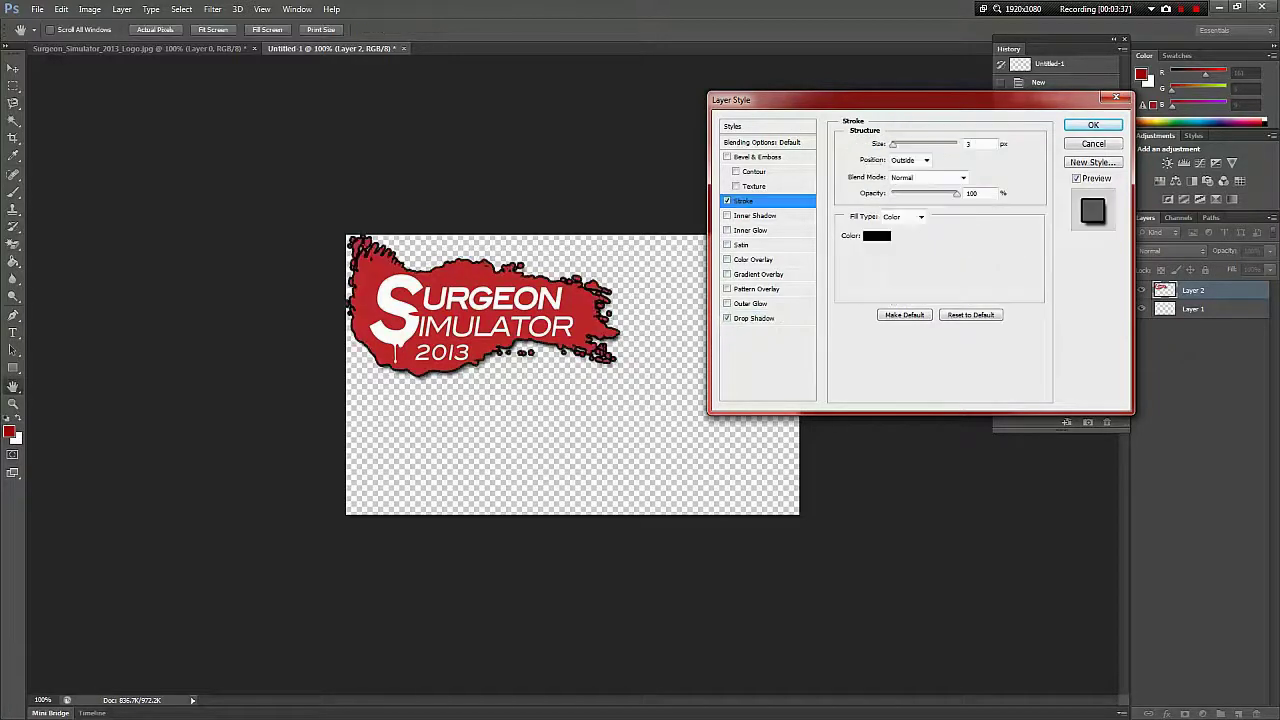
{"action": "left_click", "coordinate": [727, 201]}
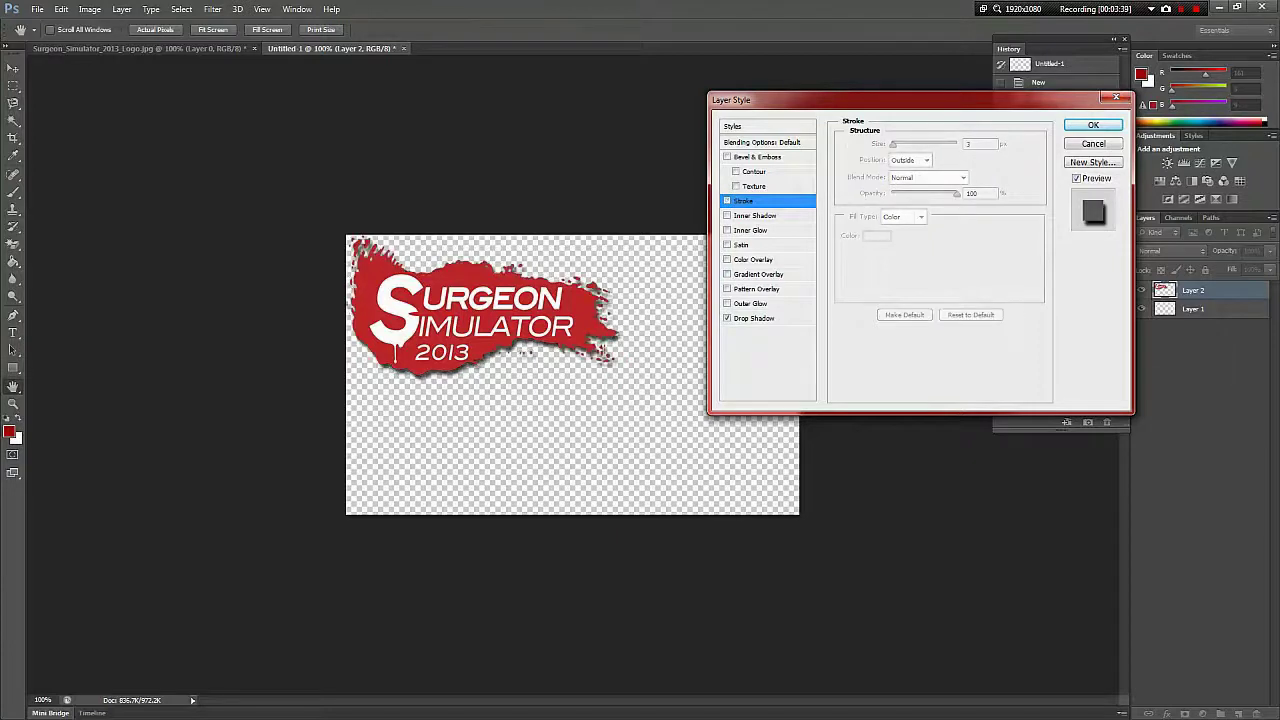
{"action": "left_click", "coordinate": [727, 157]}
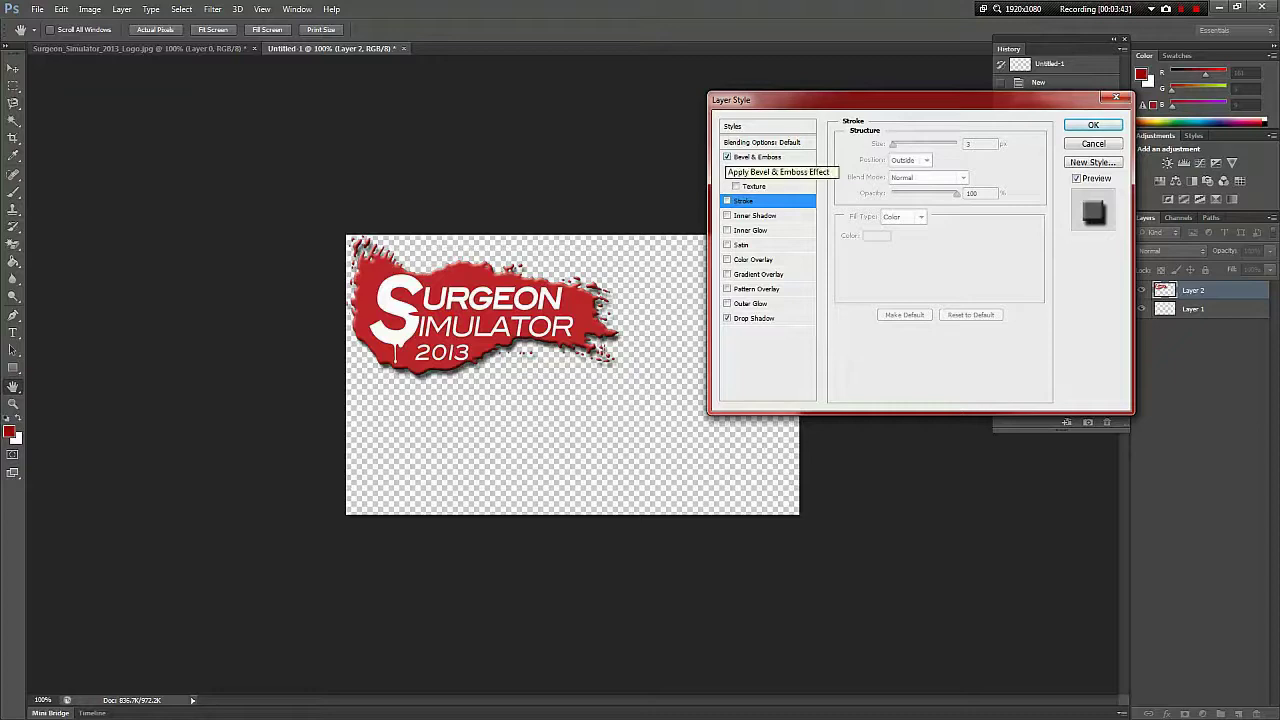
{"action": "left_click", "coordinate": [727, 157]}
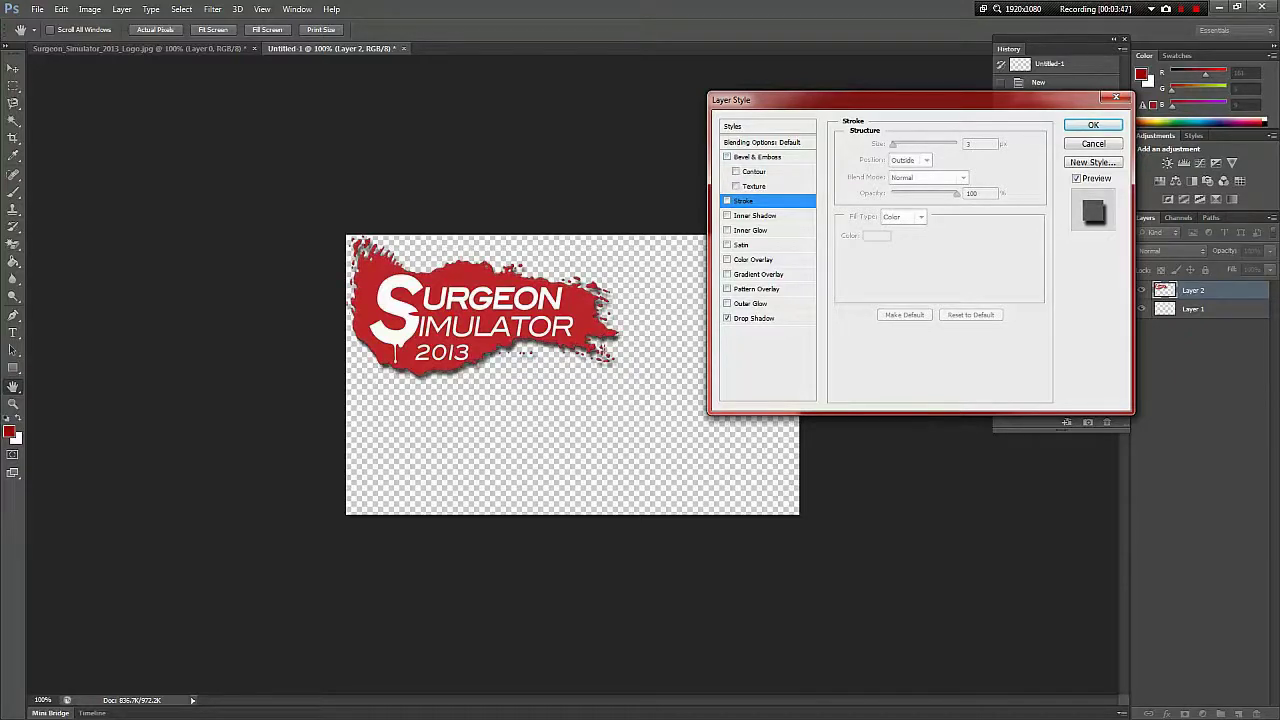
Step: Try a black-to-white linear Gradient Overlay on the logo and switch it off again
{"action": "left_click", "coordinate": [727, 274]}
{"action": "left_click", "coordinate": [727, 274]}
{"action": "left_click", "coordinate": [727, 274]}
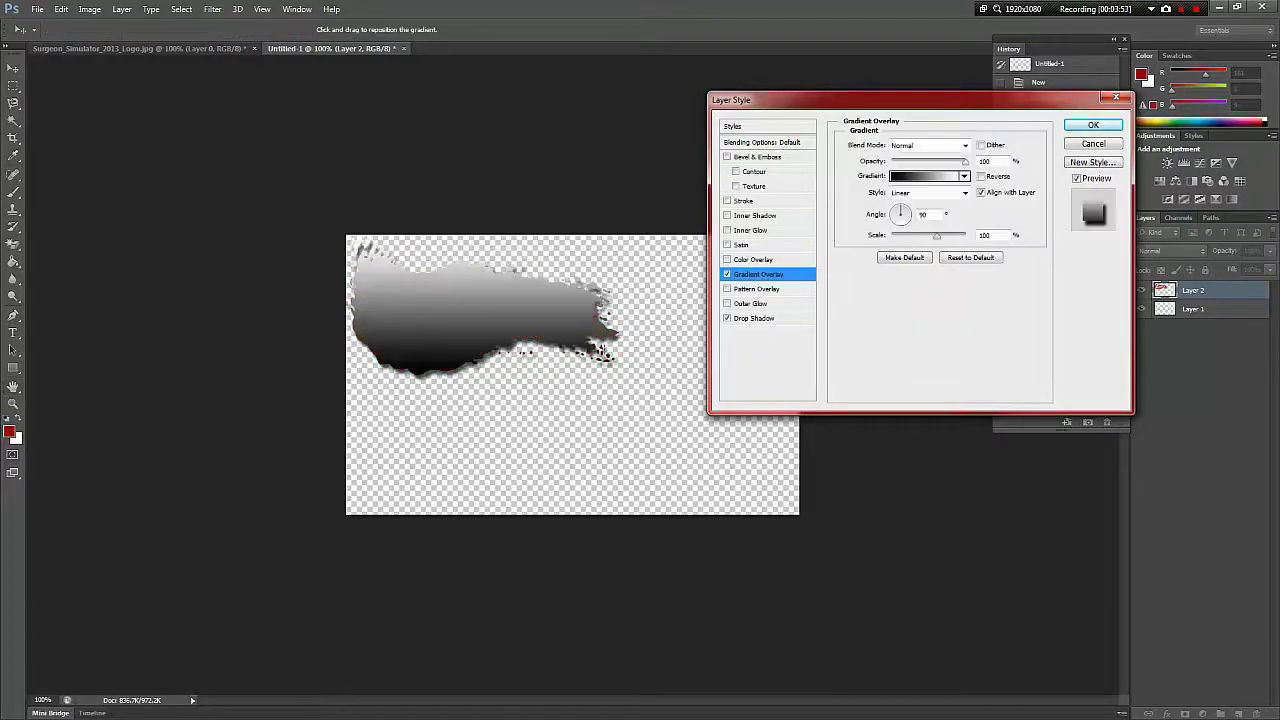
{"action": "left_click", "coordinate": [727, 274]}
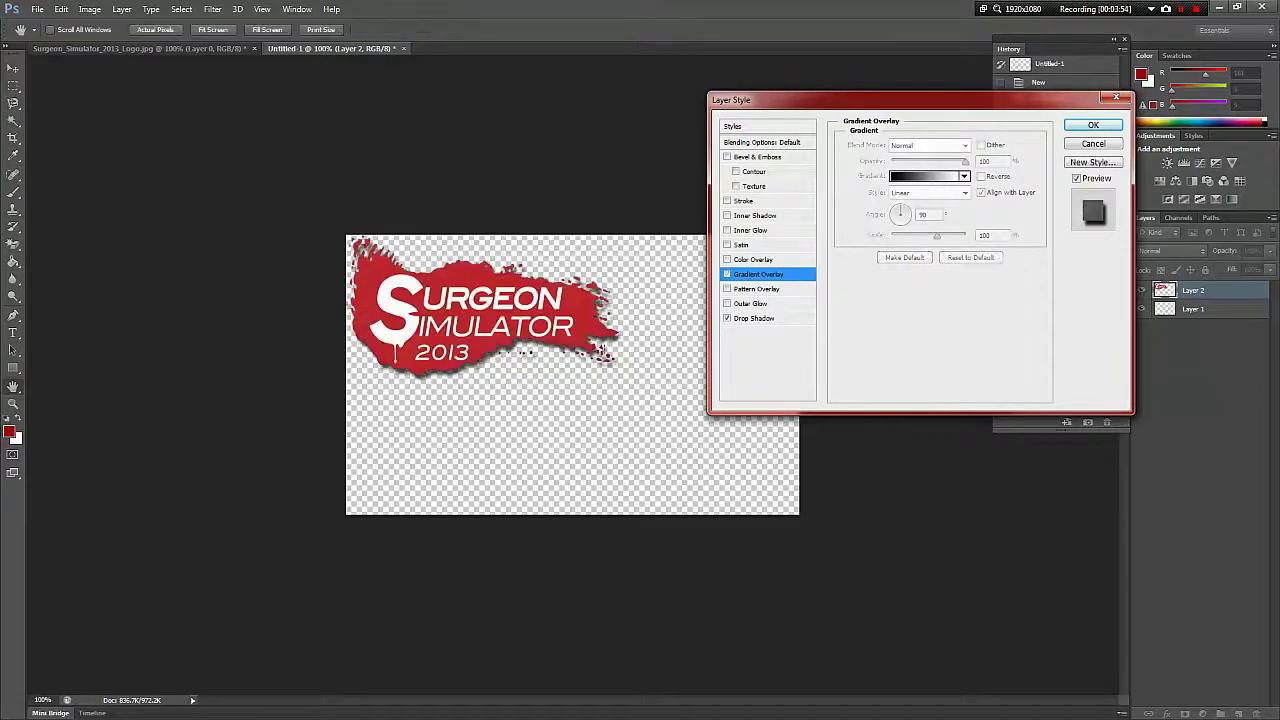
Step: Add a white outer glow to the logo with 90% opacity and 50 px size, and apply the layer style
{"action": "left_click", "coordinate": [727, 304]}
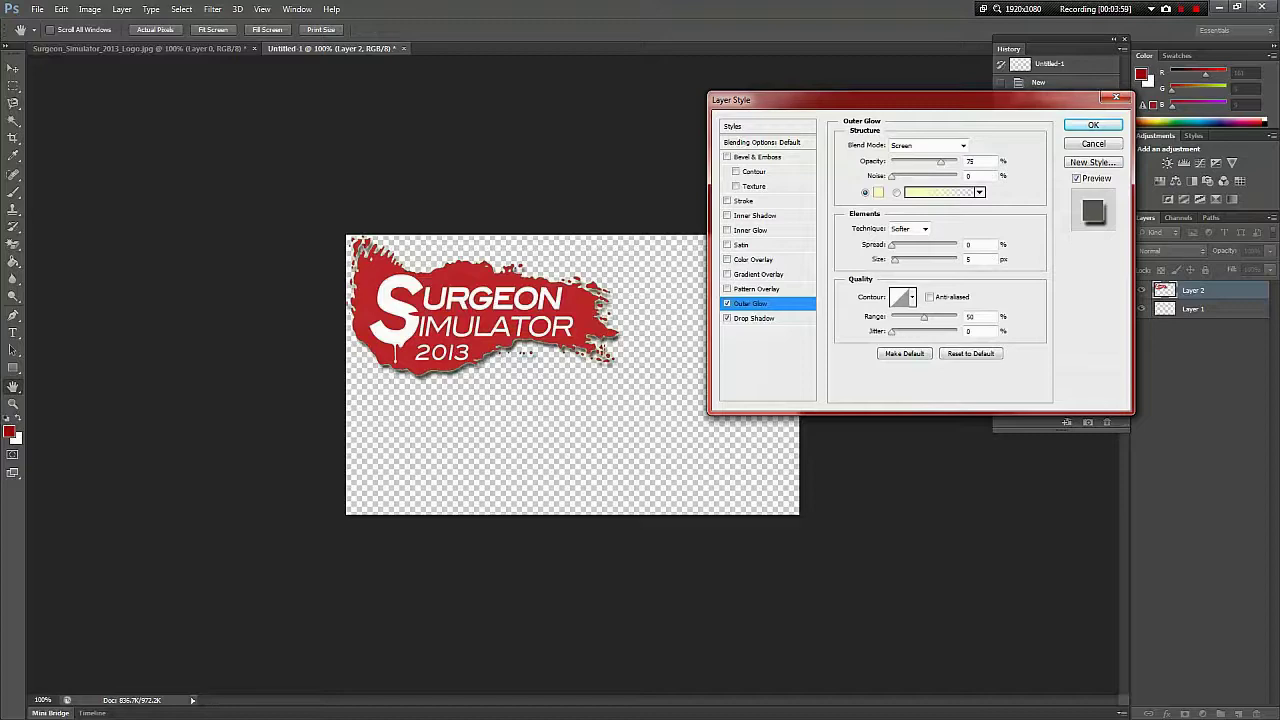
{"action": "left_click", "coordinate": [878, 192]}
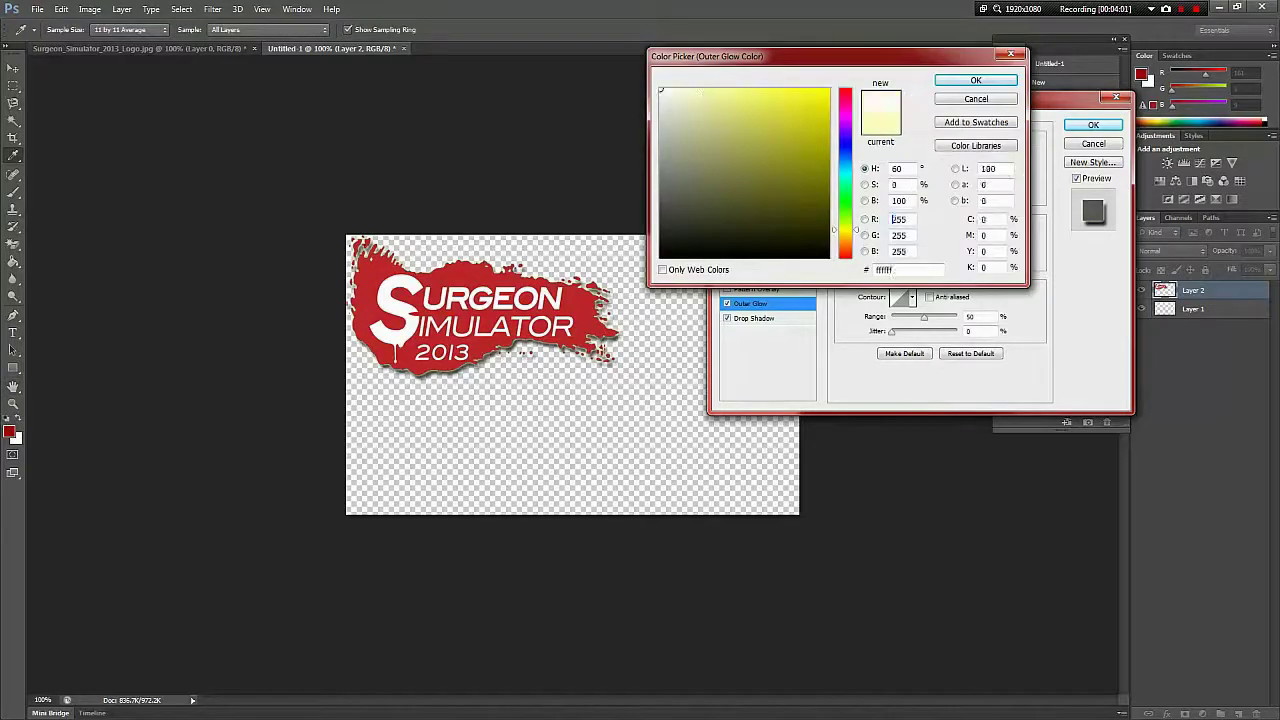
{"action": "left_click", "coordinate": [975, 80]}
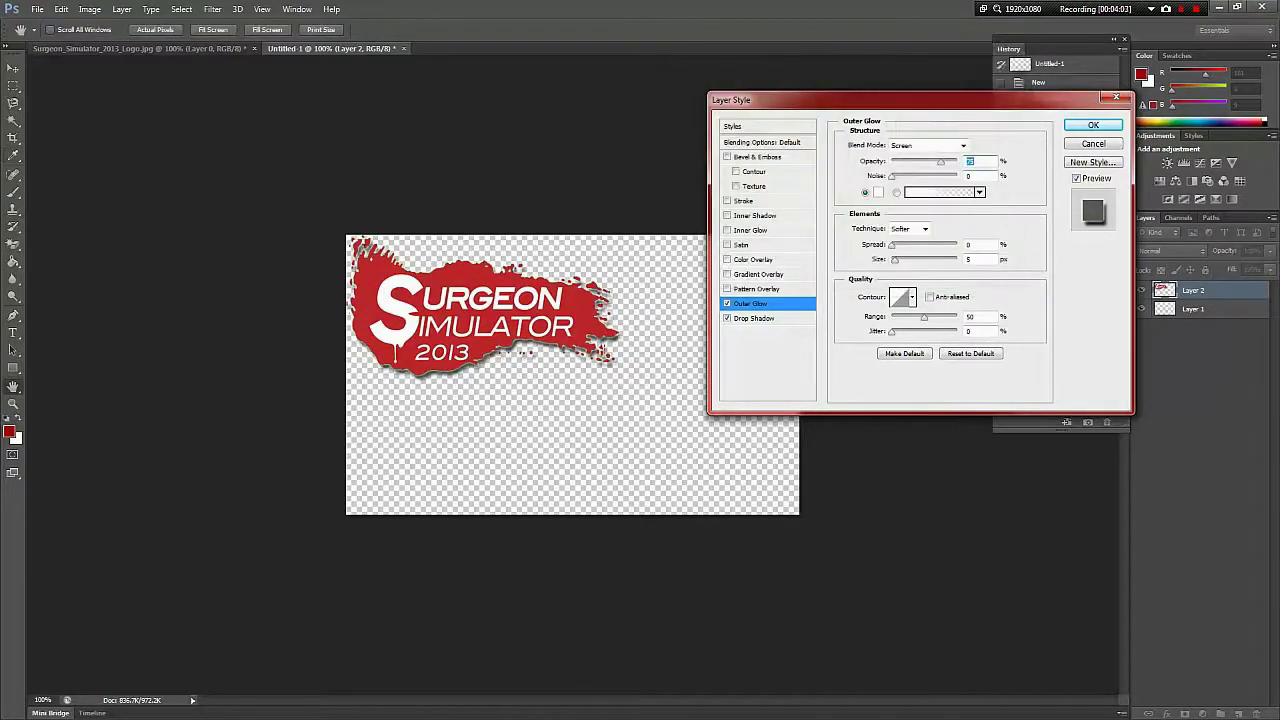
{"action": "type", "text": "800"}
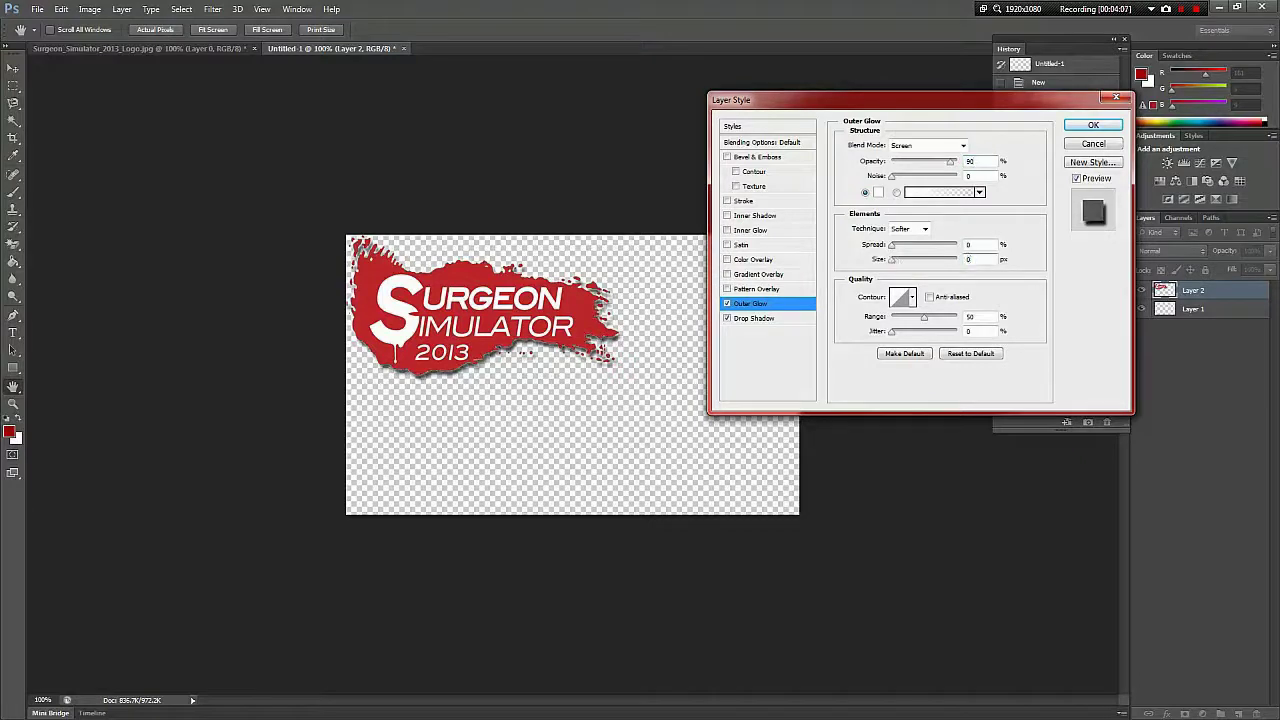
{"action": "type", "text": "50"}
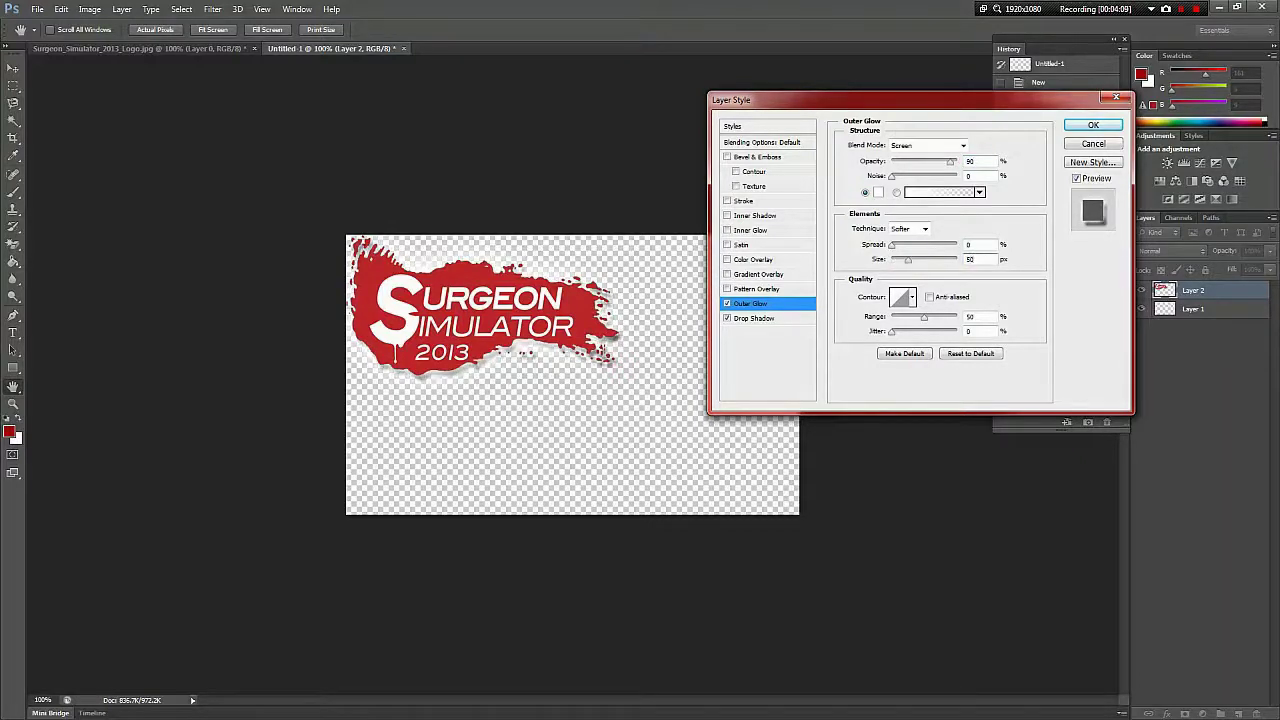
{"action": "key", "text": "Return"}
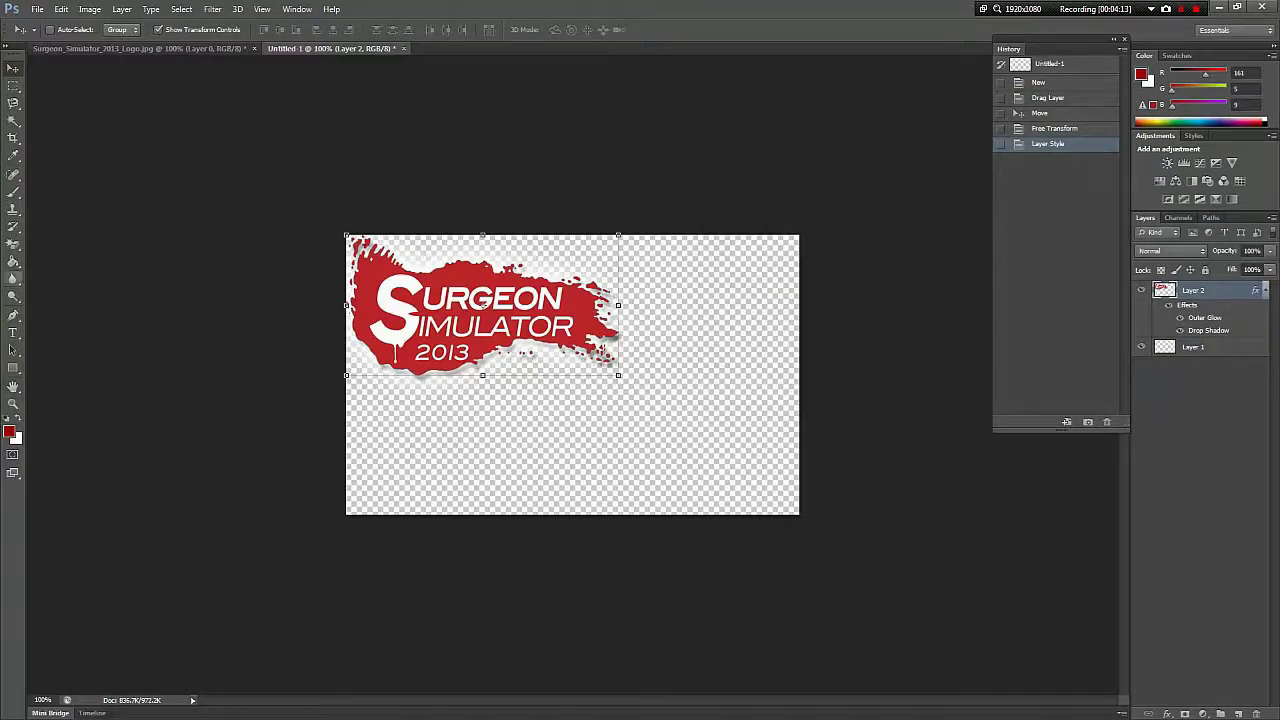
Step: Fill Layer 1 with the dark red foreground color using the Paint Bucket
{"action": "left_click", "coordinate": [13, 261]}
{"action": "left_click", "coordinate": [1193, 347]}
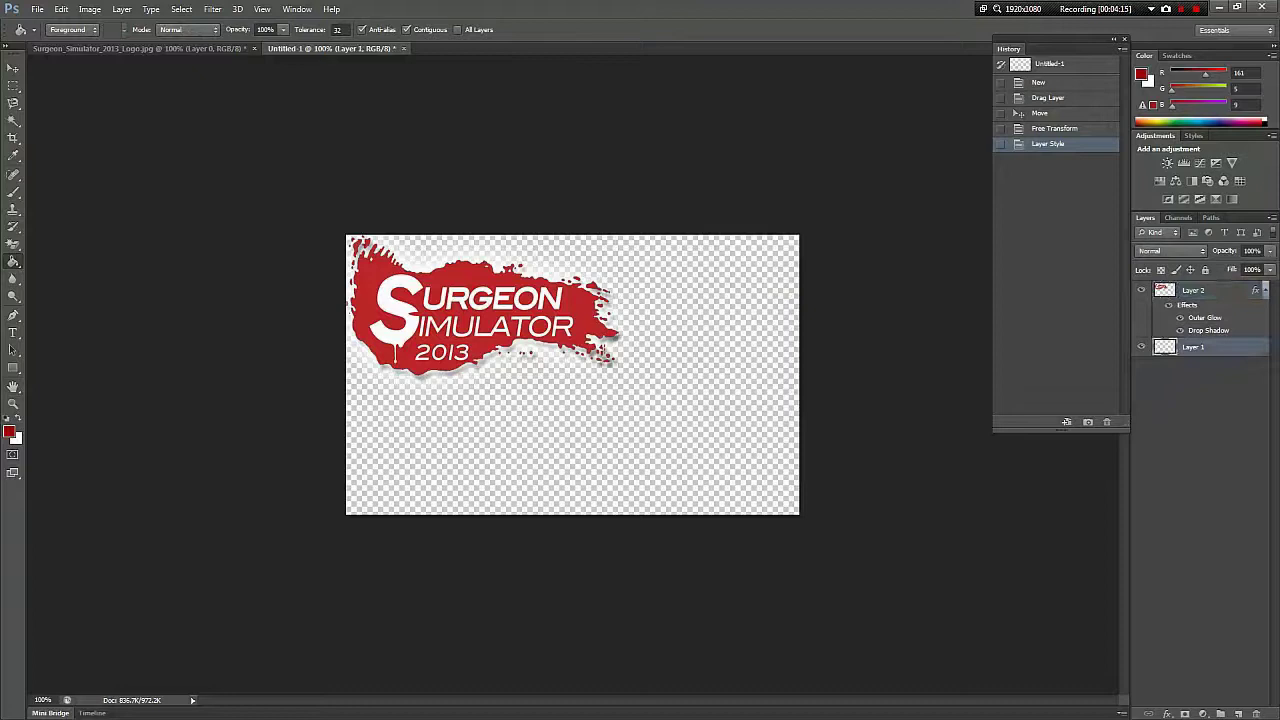
{"action": "left_click", "coordinate": [706, 380]}
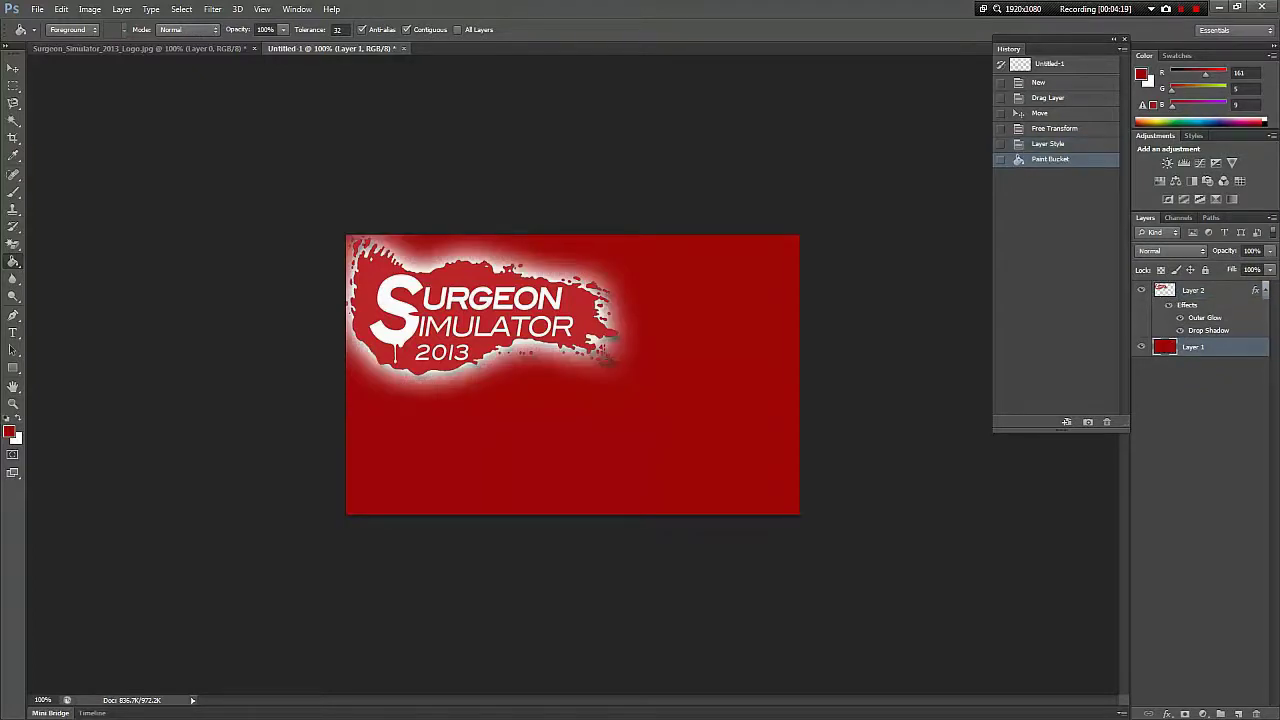
Step: Hide the logo's Outer Glow effect and remove the red fill from Layer 1 with the Magic Eraser
{"action": "left_click", "coordinate": [1180, 318]}
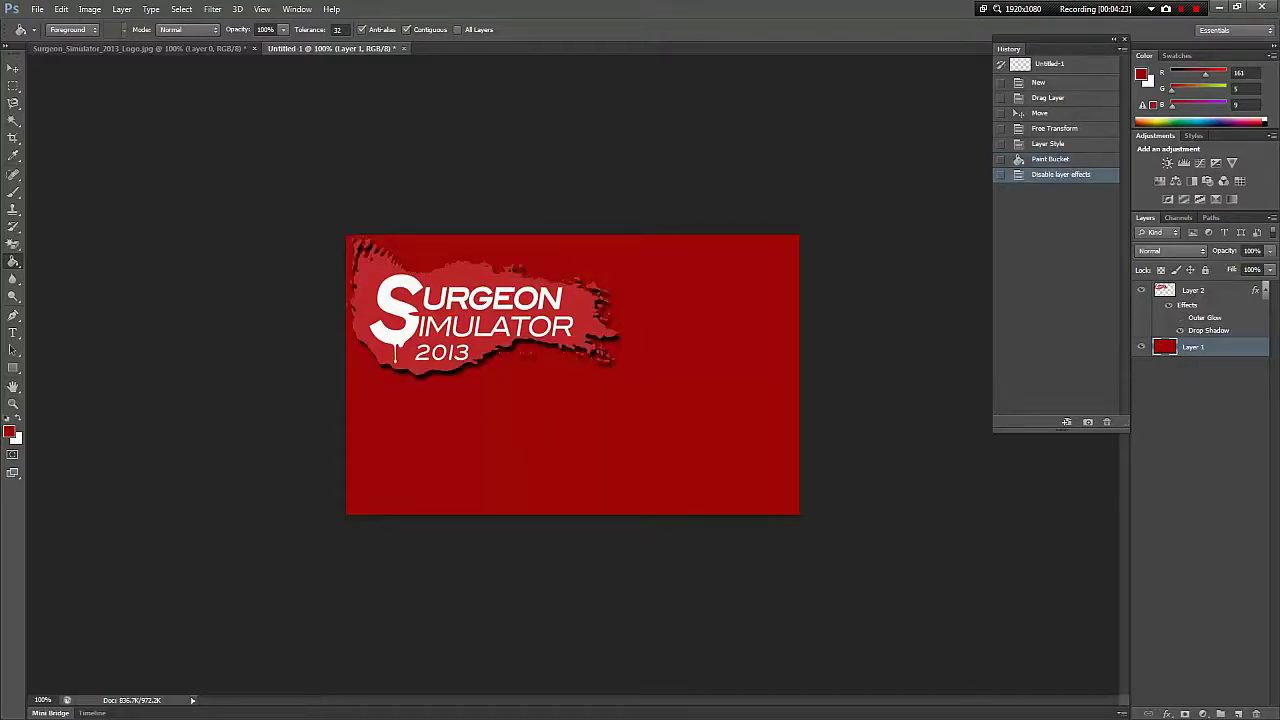
{"action": "left_click", "coordinate": [13, 244]}
{"action": "left_click", "coordinate": [478, 428]}
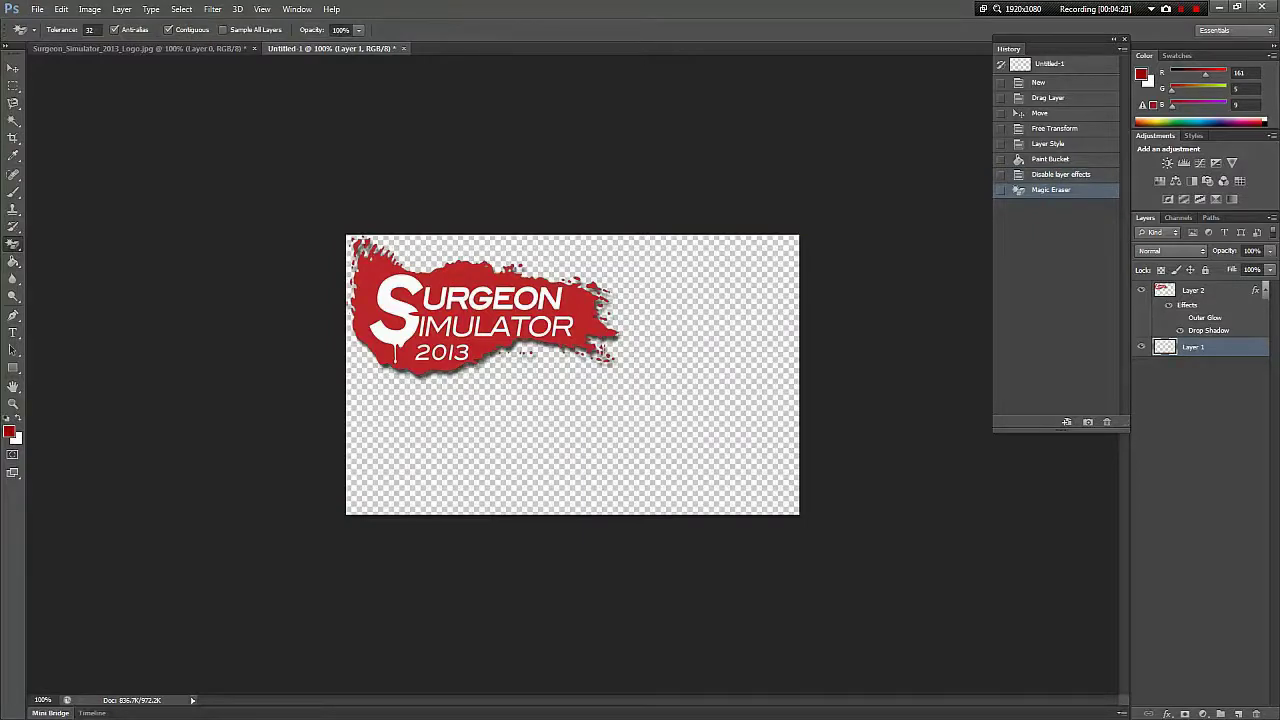
Step: Switch to the Pictures library in File Explorer and look at the Half Life 2 p2 thumbnail as an example
{"action": "key", "text": "alt+Tab"}
{"action": "left_click", "coordinate": [1064, 378]}
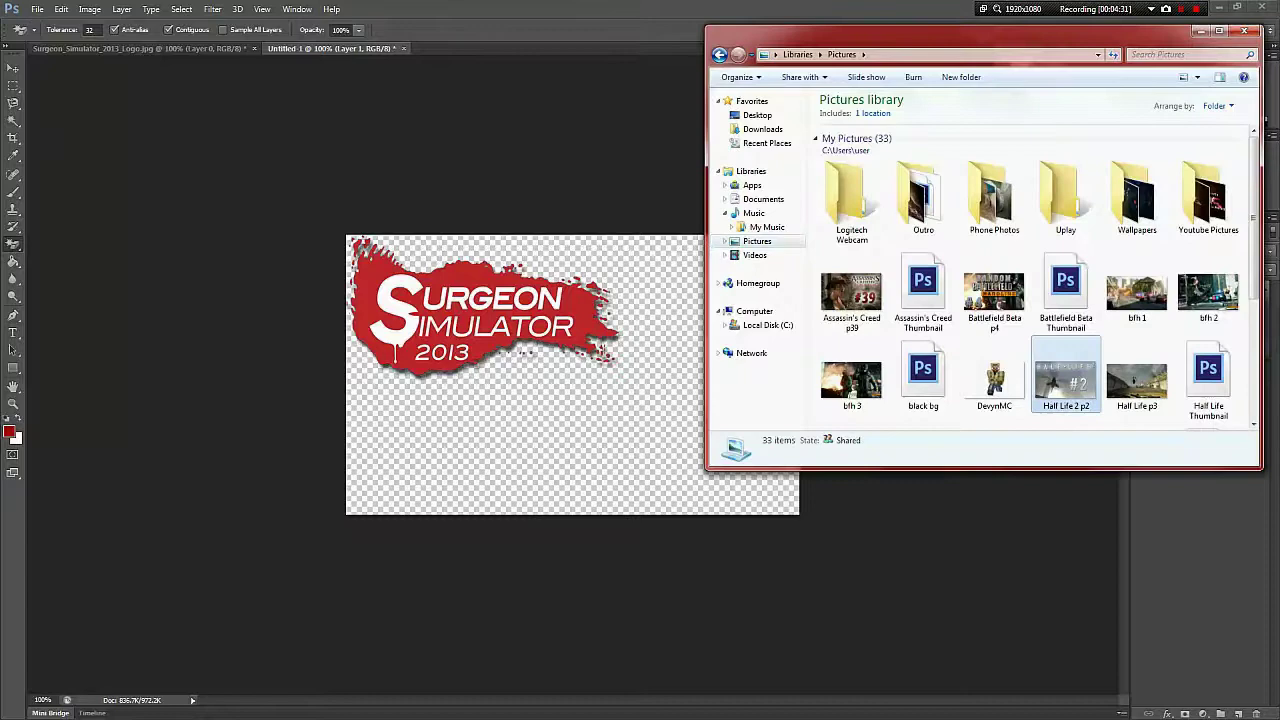
{"action": "scroll", "coordinate": [1064, 378], "scroll_direction": "down", "scroll_amount": 3}
{"action": "scroll", "coordinate": [1035, 275], "scroll_direction": "up", "scroll_amount": 3}
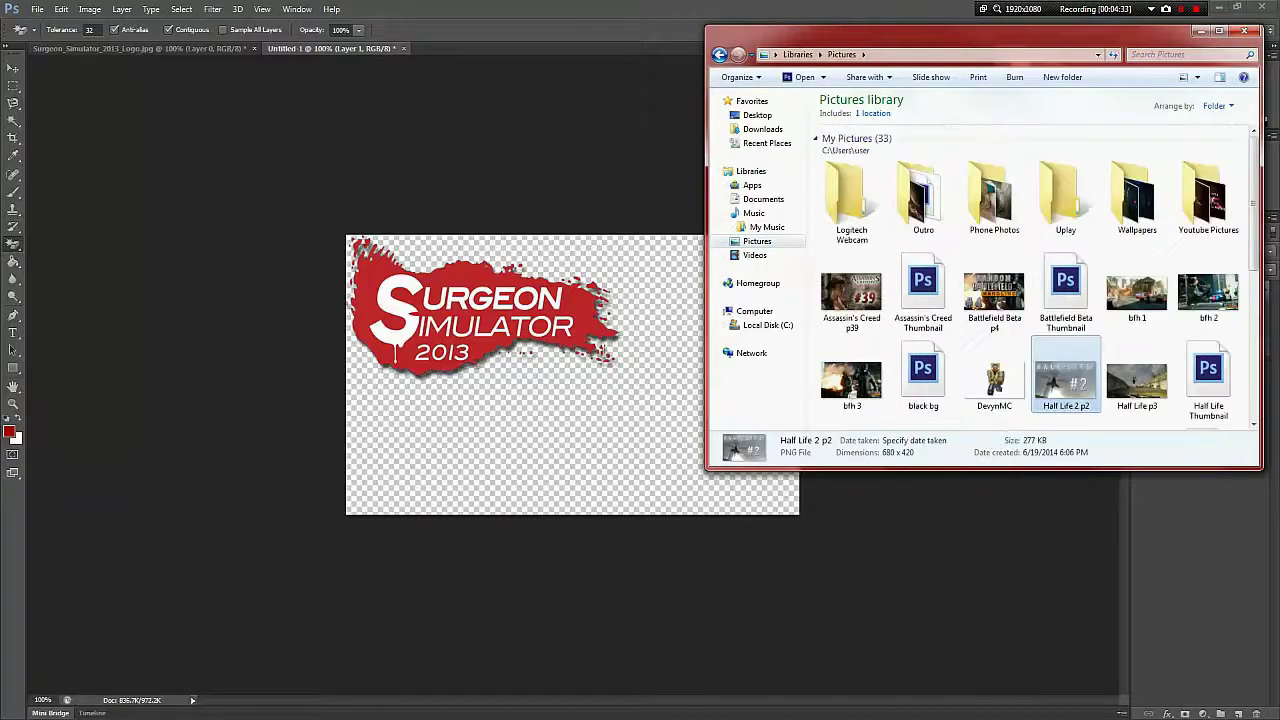
{"action": "double_click", "coordinate": [1066, 378]}
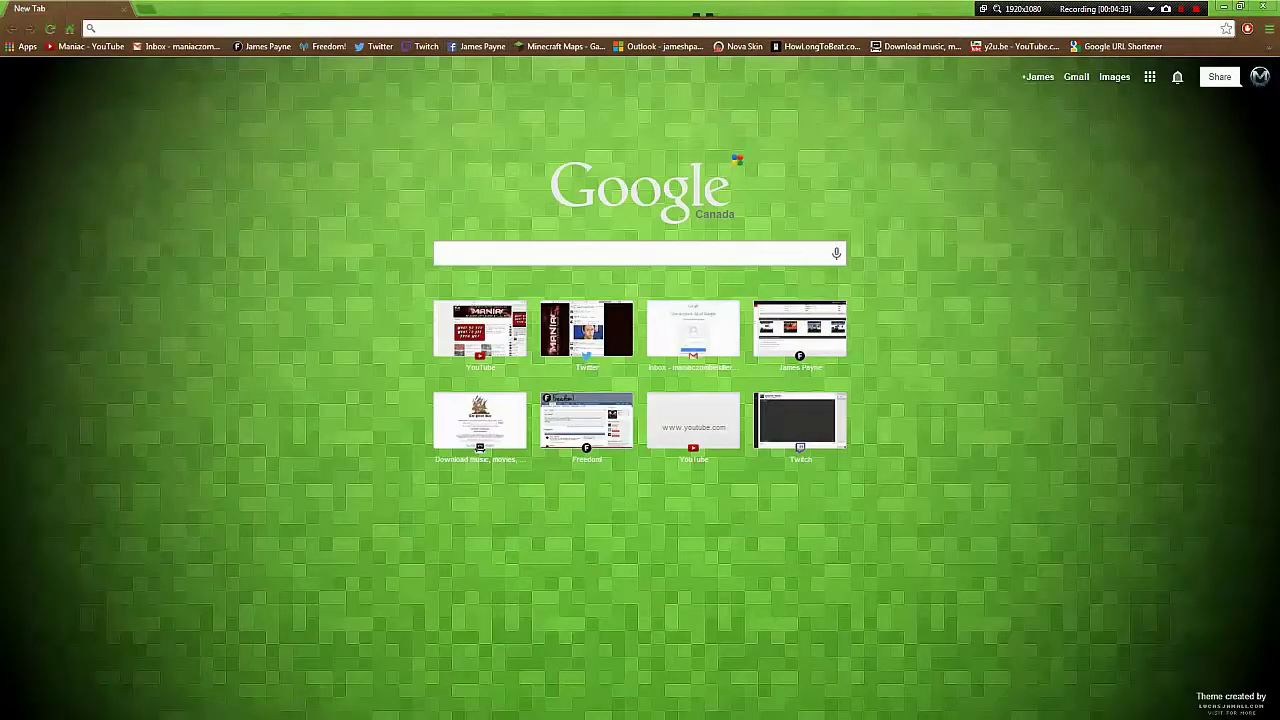
Step: Switch to Chrome, search Google Images for surgeon simulator 2013 and preview the Macgamestore gameplay screenshot
{"action": "type", "text": "Surgeon"}
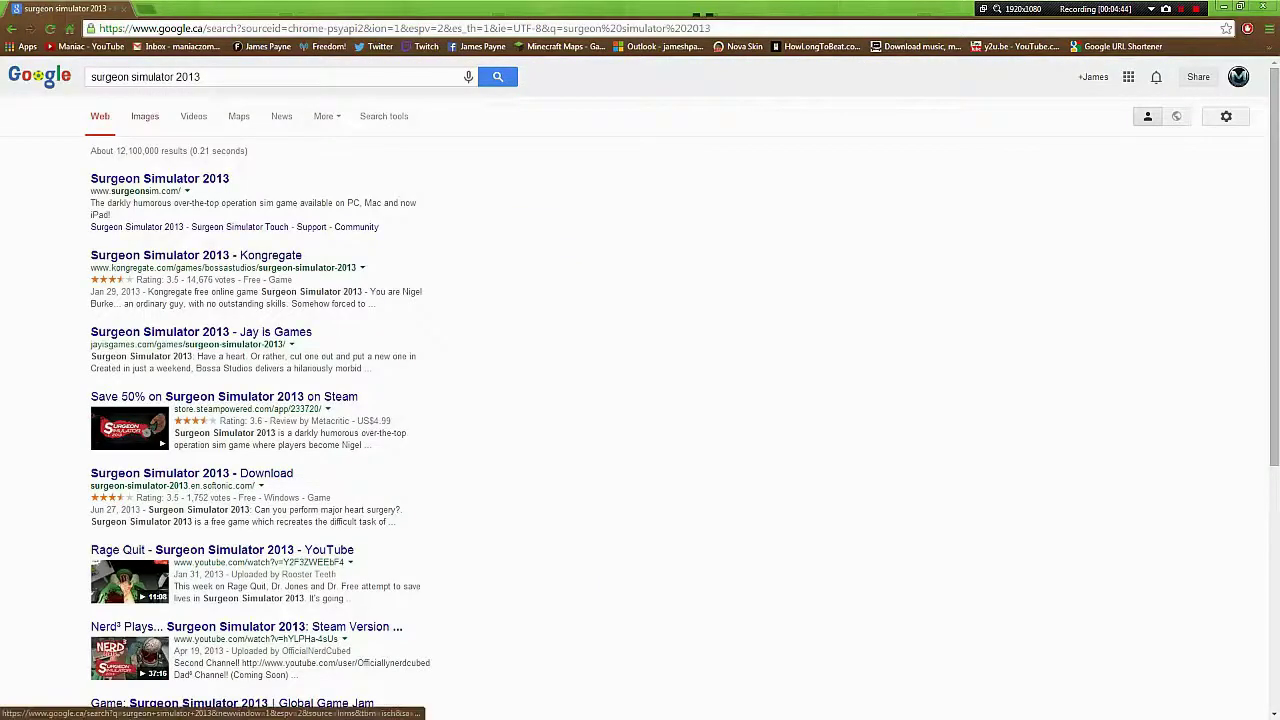
{"action": "left_click", "coordinate": [145, 116]}
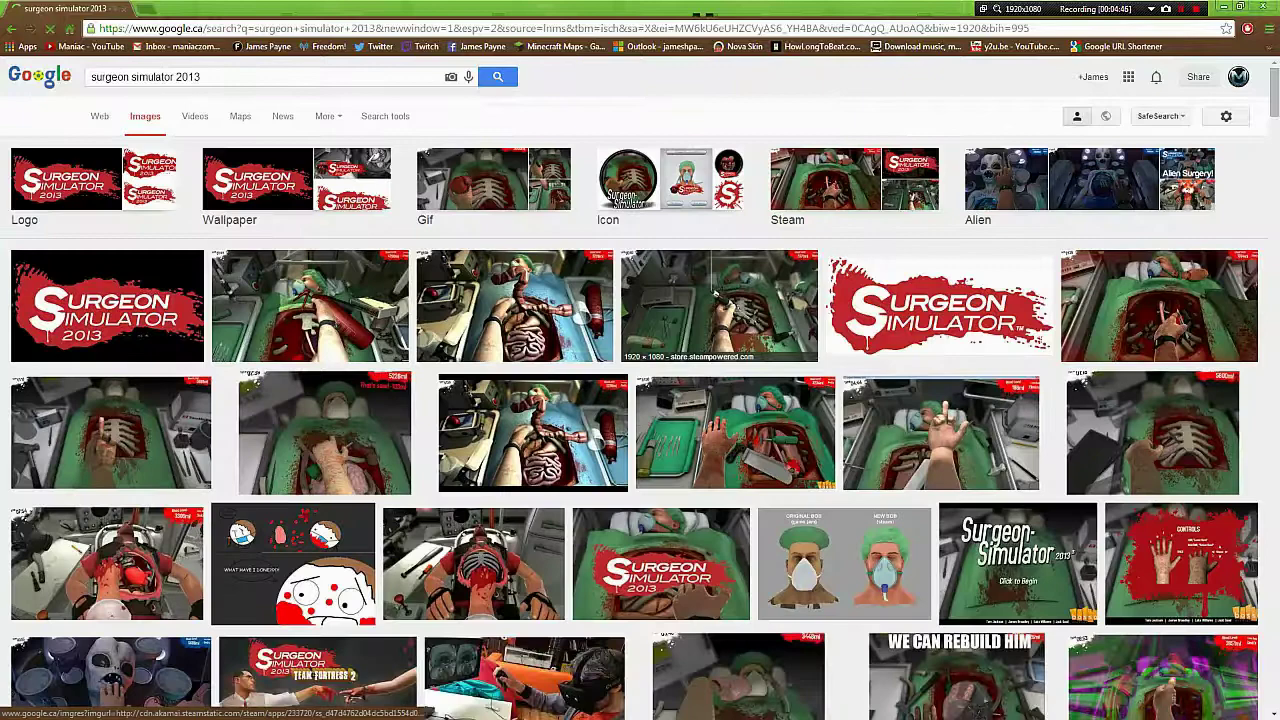
{"action": "left_click", "coordinate": [1159, 305]}
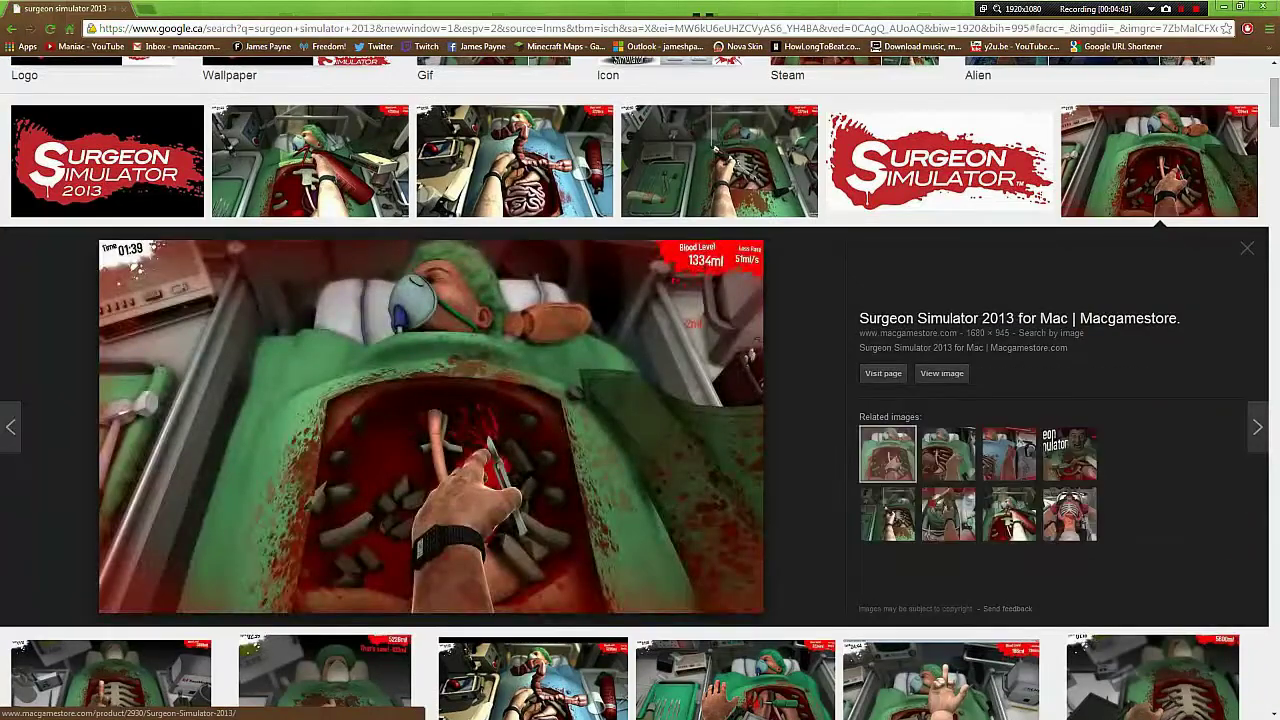
Step: Save the gameplay screenshot to the Pictures library as surgeon-simulator-2013-17634 in JPEG format and close the browser
{"action": "right_click", "coordinate": [663, 353]}
{"action": "left_click", "coordinate": [715, 462]}
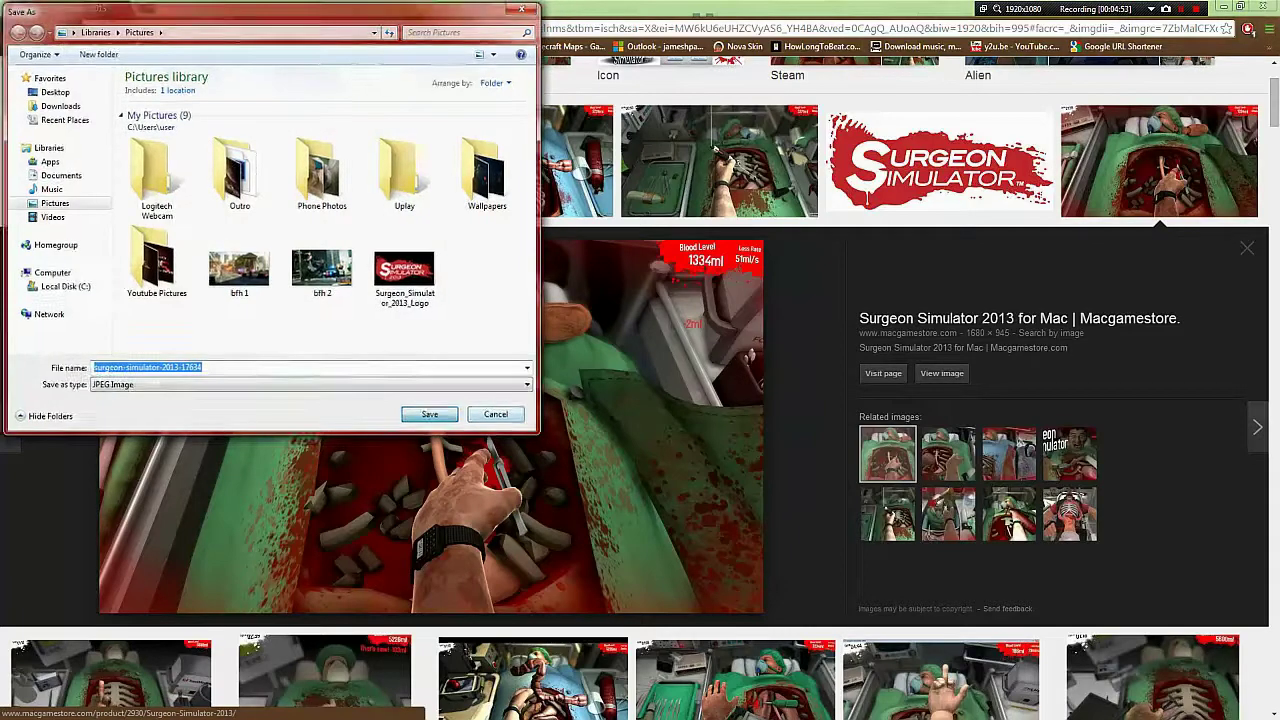
{"action": "key", "text": "Return"}
{"action": "left_click", "coordinate": [1263, 7]}
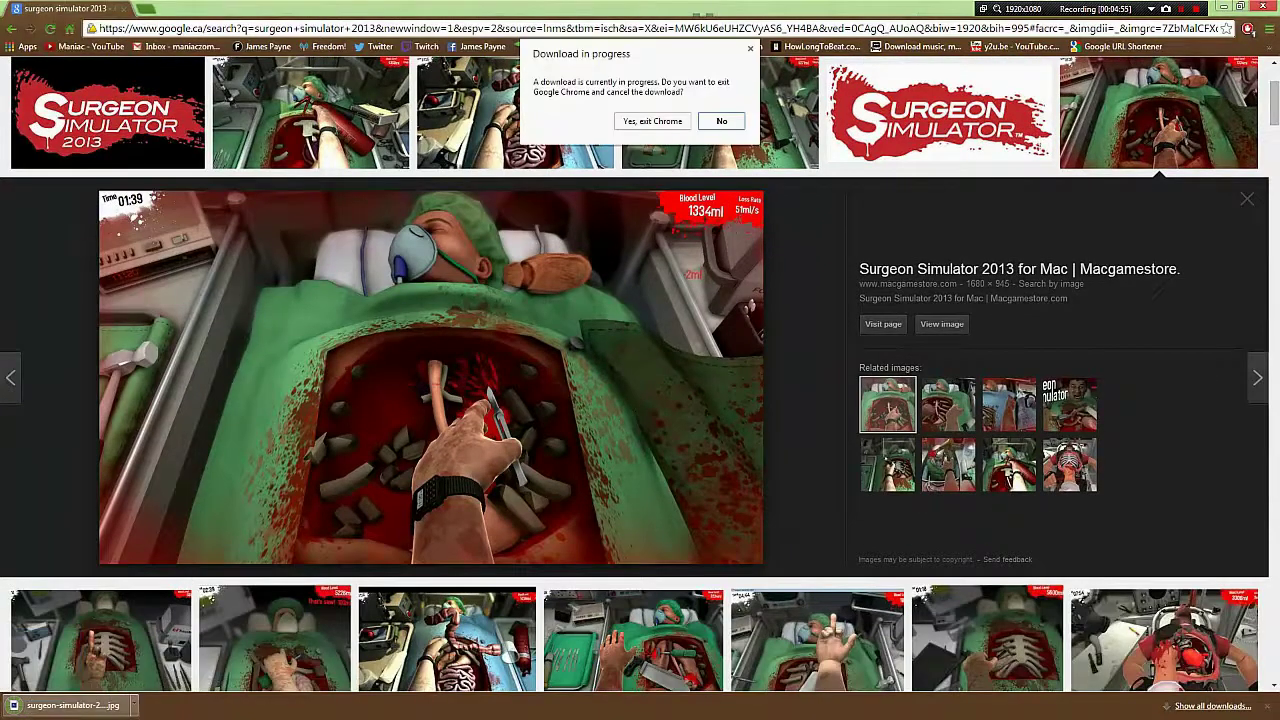
{"action": "key", "text": "Return"}
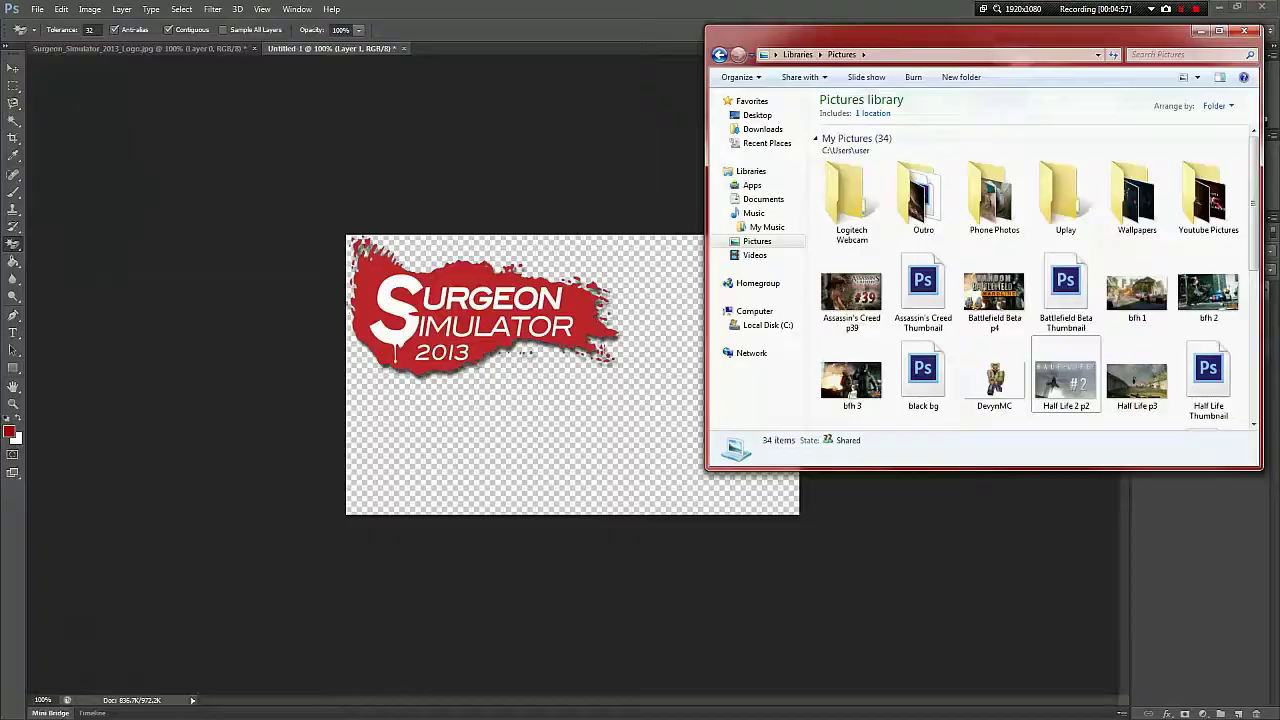
Step: Place surgeon-simulator-2013-17634 from the Pictures library behind the logo in the thumbnail document, enlarged to cover the whole canvas
{"action": "left_click", "coordinate": [1066, 378]}
{"action": "scroll", "coordinate": [1066, 378], "scroll_direction": "down", "scroll_amount": 5}
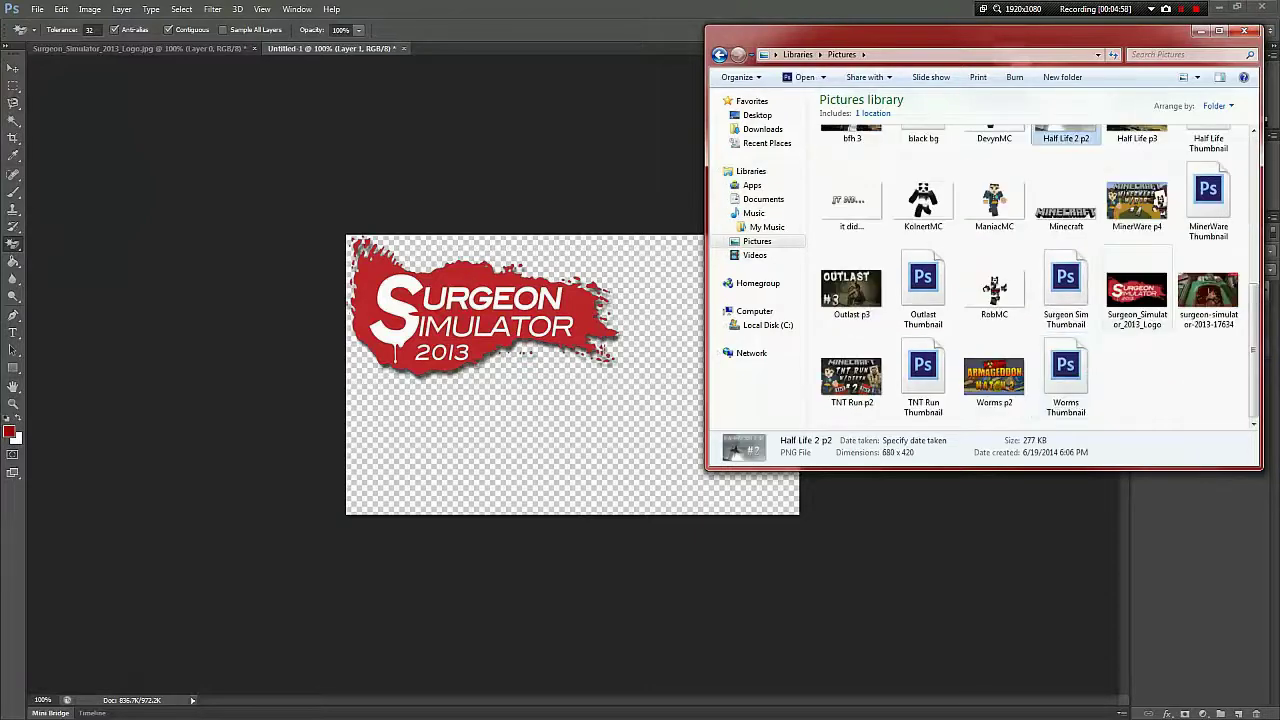
{"action": "left_click_drag", "start_coordinate": [1208, 290], "coordinate": [620, 410]}
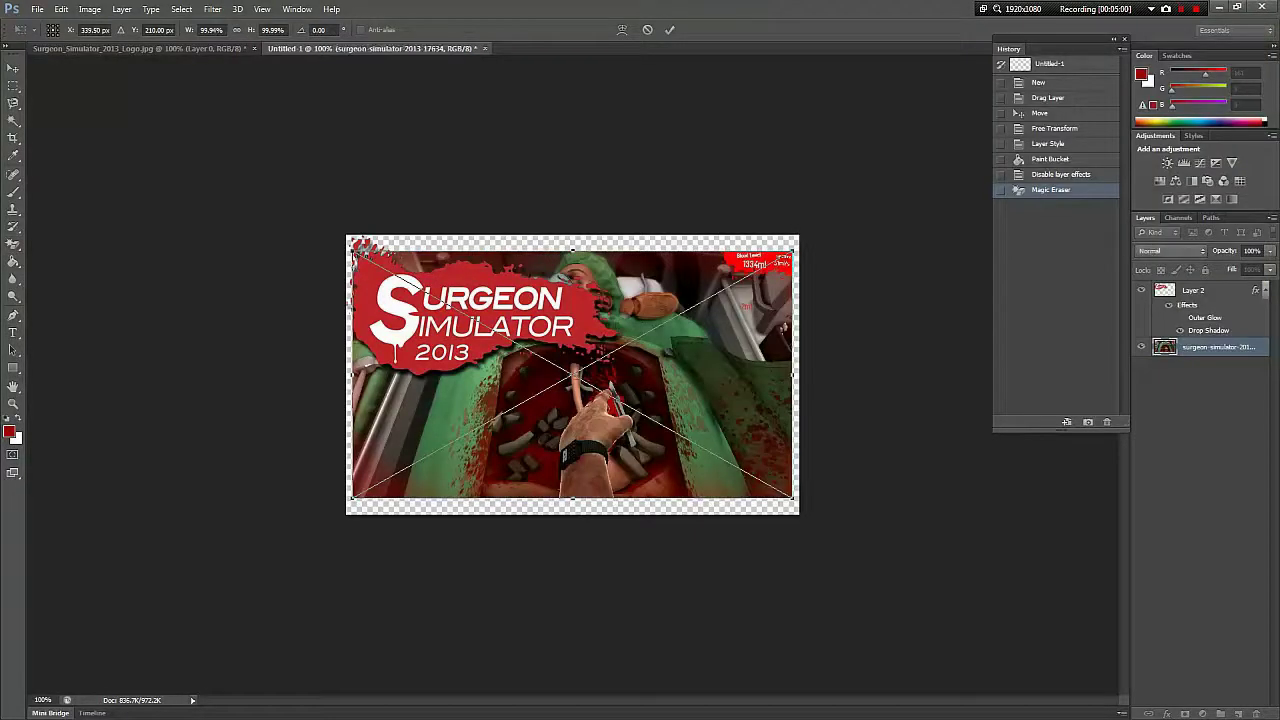
{"action": "left_click_drag", "start_coordinate": [793, 251], "coordinate": [907, 157]}
{"action": "left_click_drag", "start_coordinate": [627, 314], "coordinate": [600, 300]}
{"action": "key", "text": "Return"}
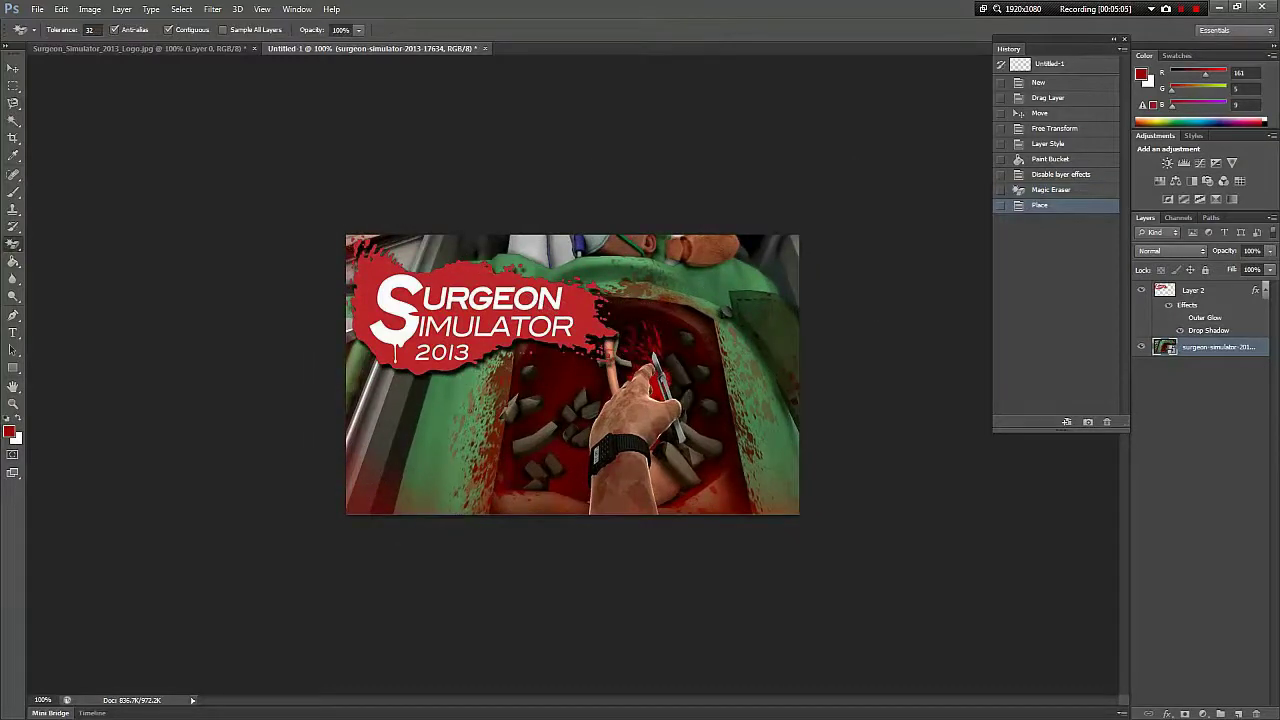
{"action": "left_click", "coordinate": [13, 332]}
{"action": "left_click", "coordinate": [143, 30]}
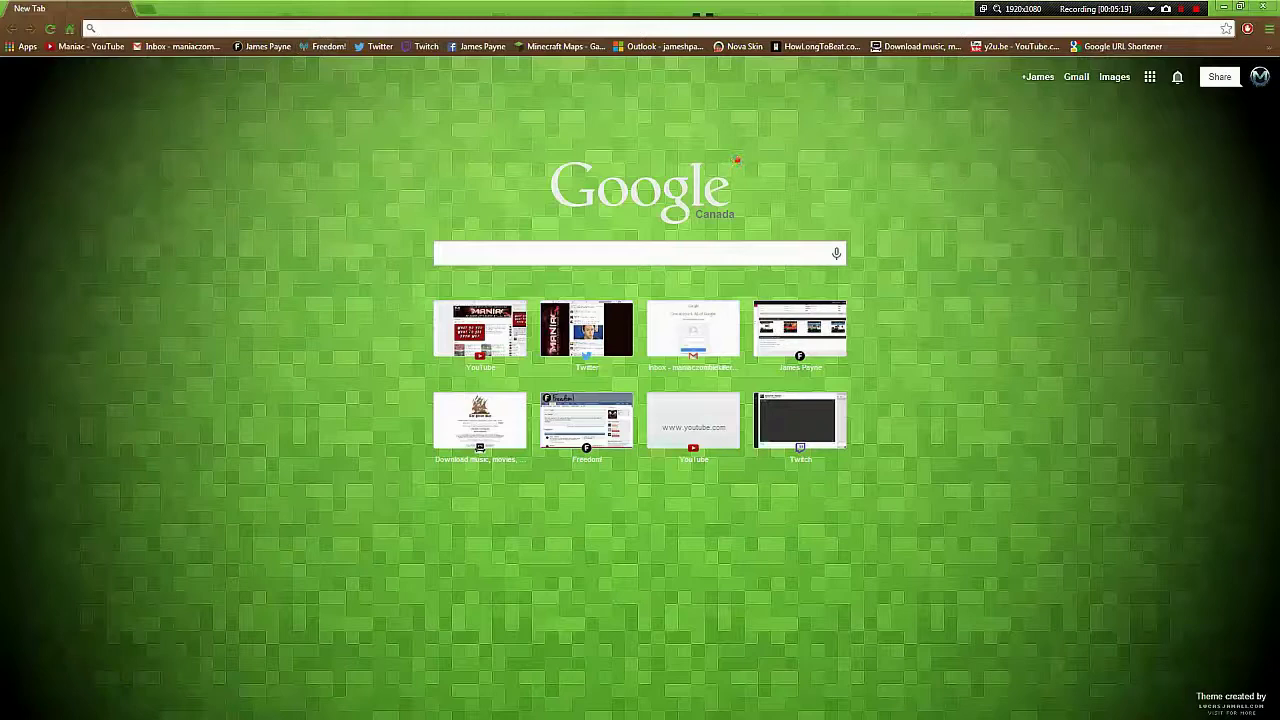
Step: Search Google for surgeon sim 2013 font, read the dafont forum thread about the game's font, and close the browser
{"action": "type", "text": "surge"}
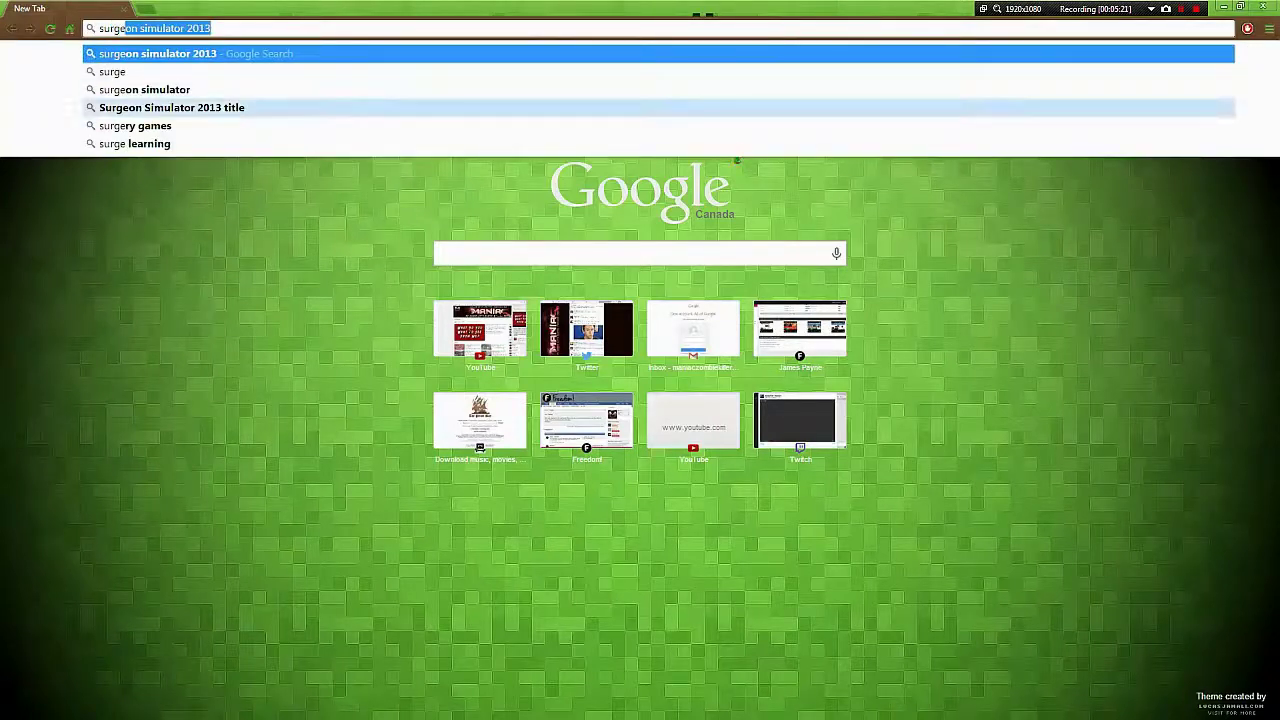
{"action": "key", "text": "BackSpace"}
{"action": "type", "text": "on"}
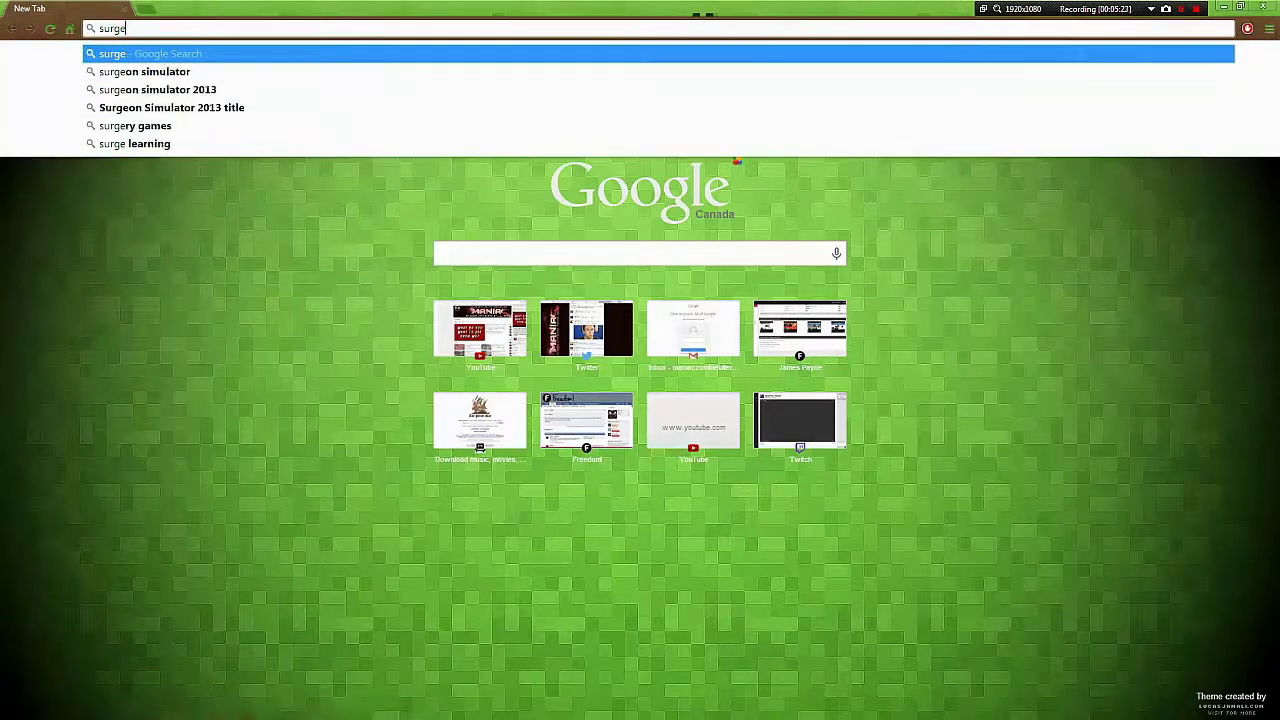
{"action": "type", "text": " si"}
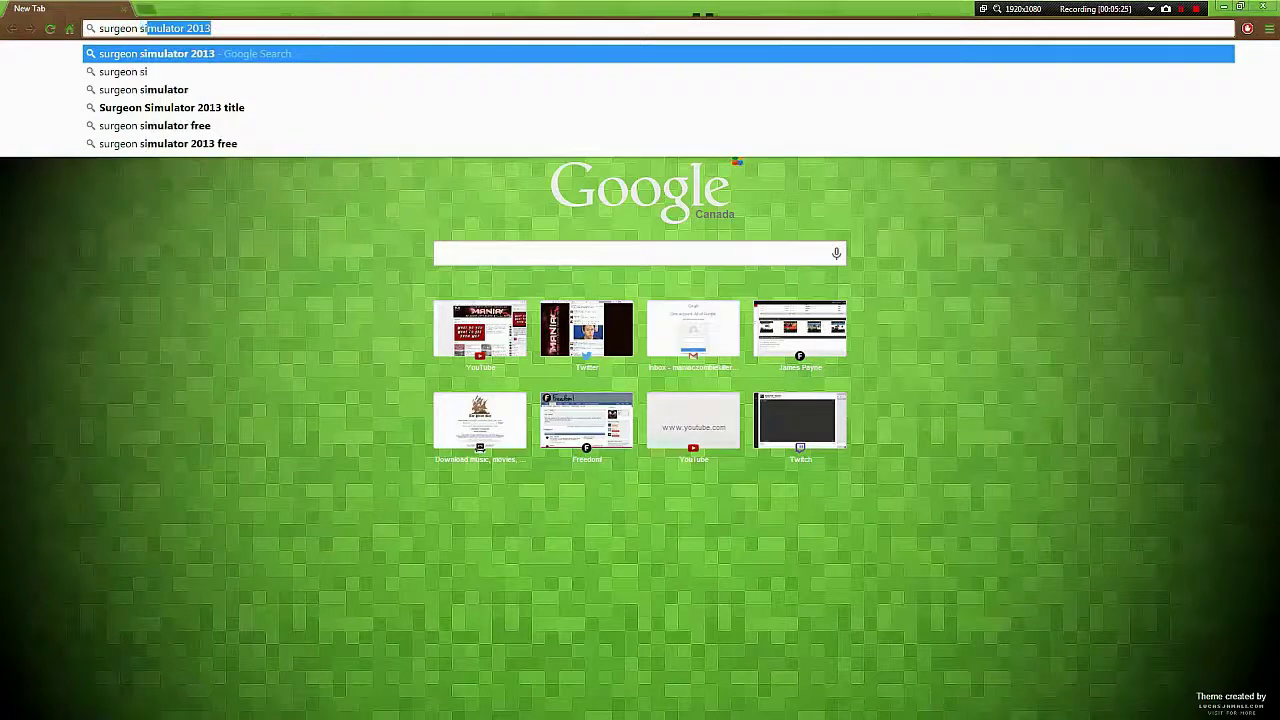
{"action": "type", "text": "m 2013 font"}
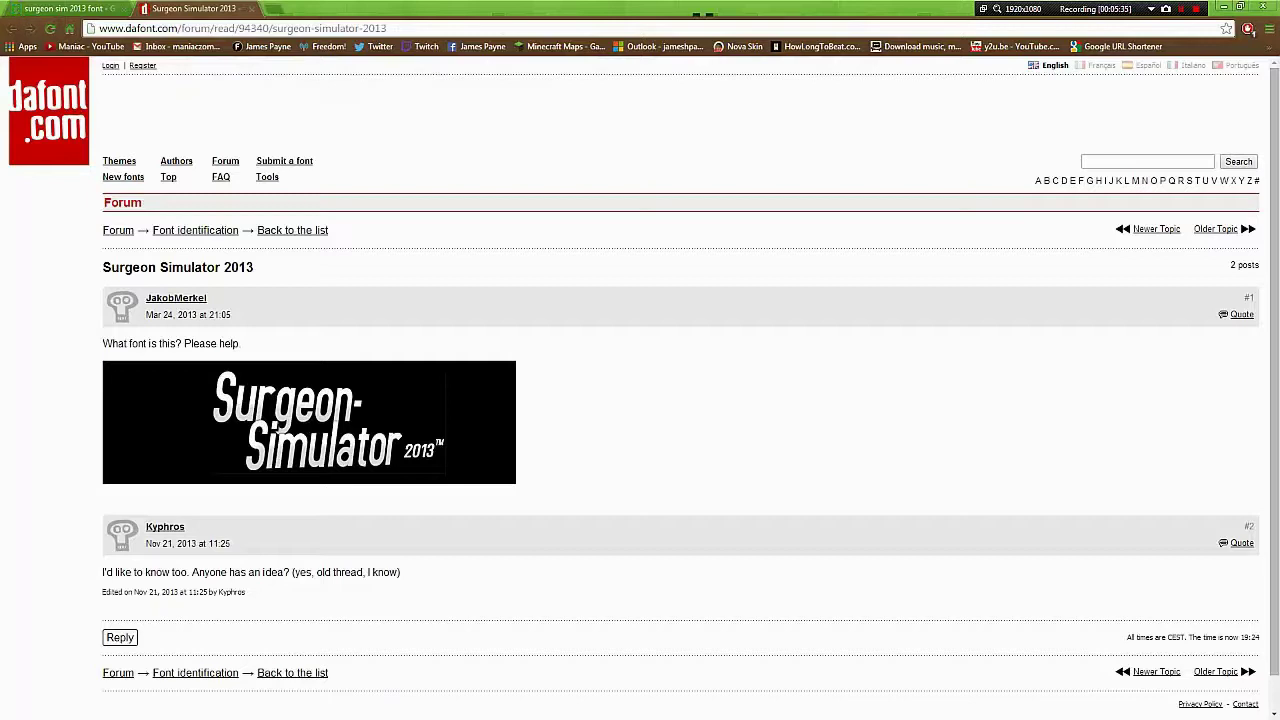
{"action": "scroll", "coordinate": [309, 420], "scroll_direction": "down", "scroll_amount": 1}
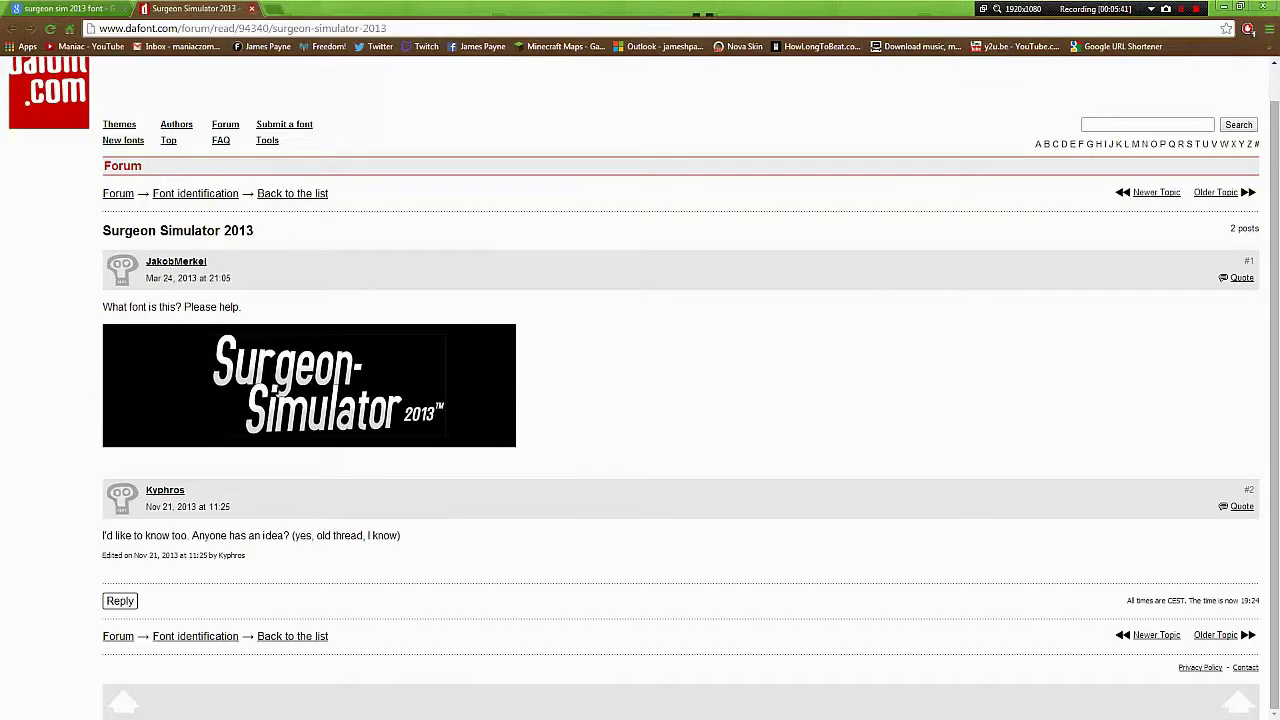
{"action": "left_click", "coordinate": [251, 8]}
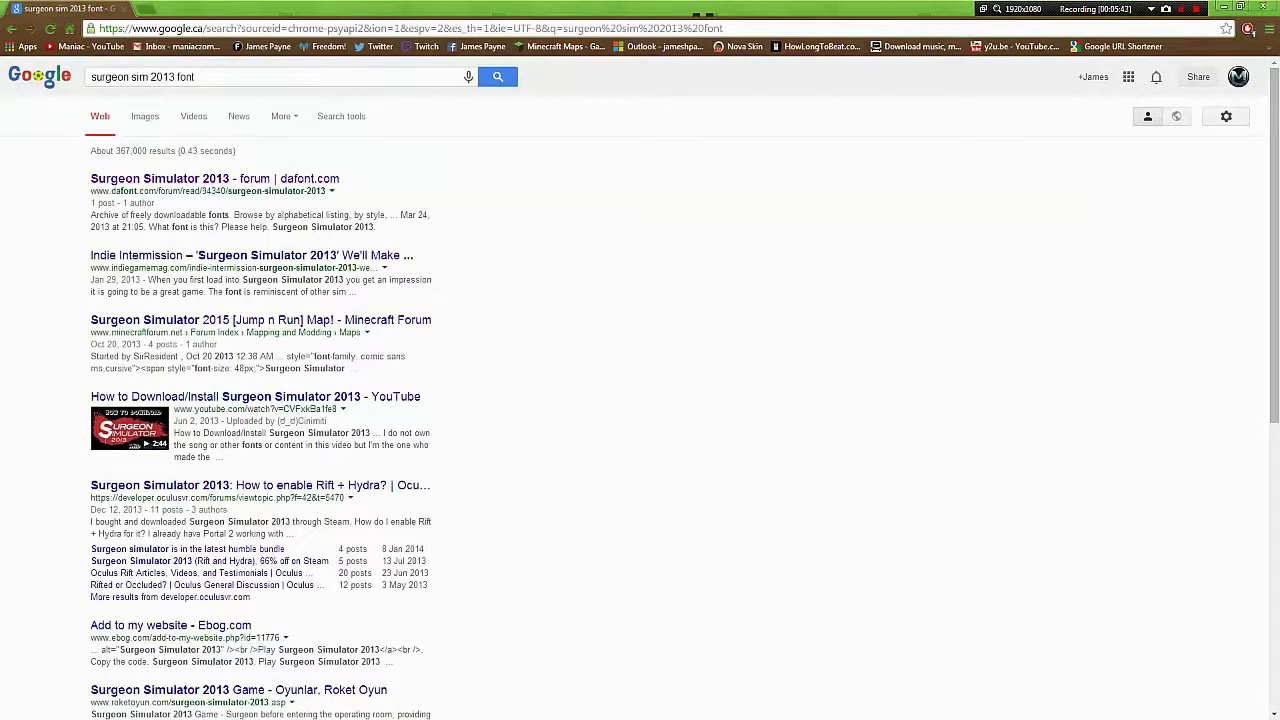
{"action": "left_click", "coordinate": [1263, 6]}
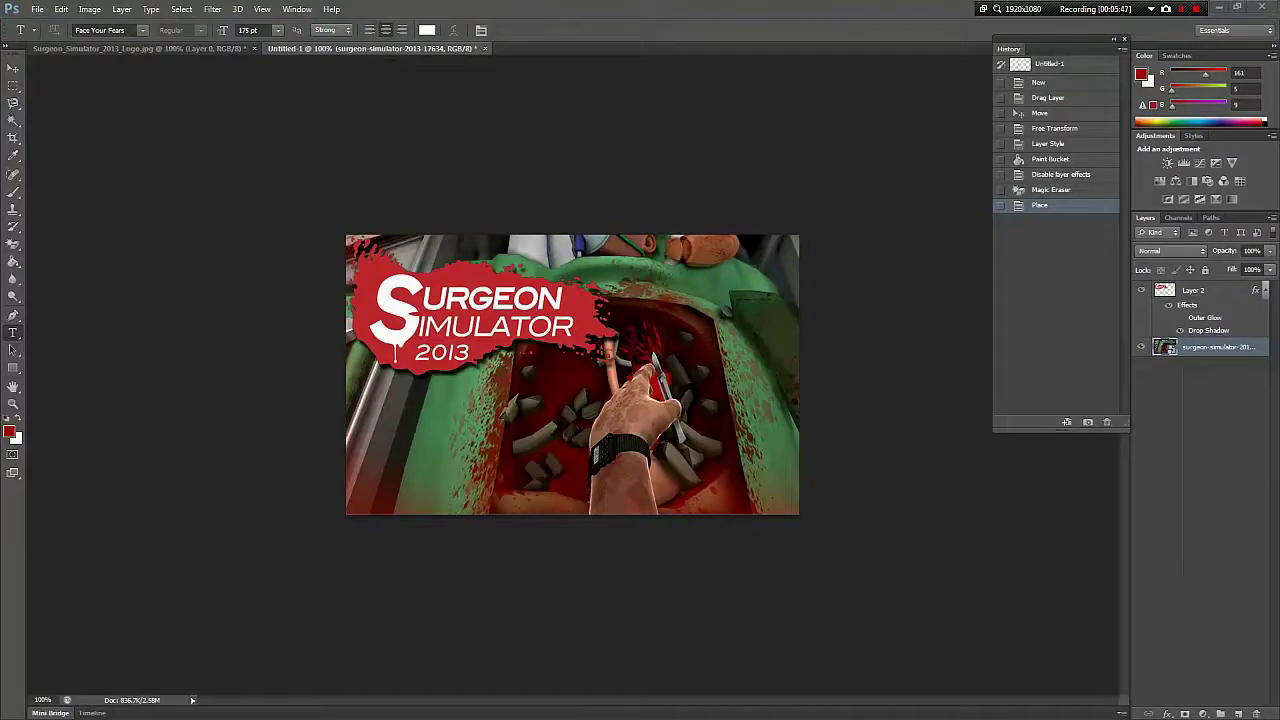
Step: Add the text #1 in white BatmanForeverAlternate at 175 pt and position it below the Surgeon Simulator logo
{"action": "left_click", "coordinate": [142, 30]}
{"action": "scroll", "coordinate": [170, 184], "scroll_direction": "up", "scroll_amount": 8}
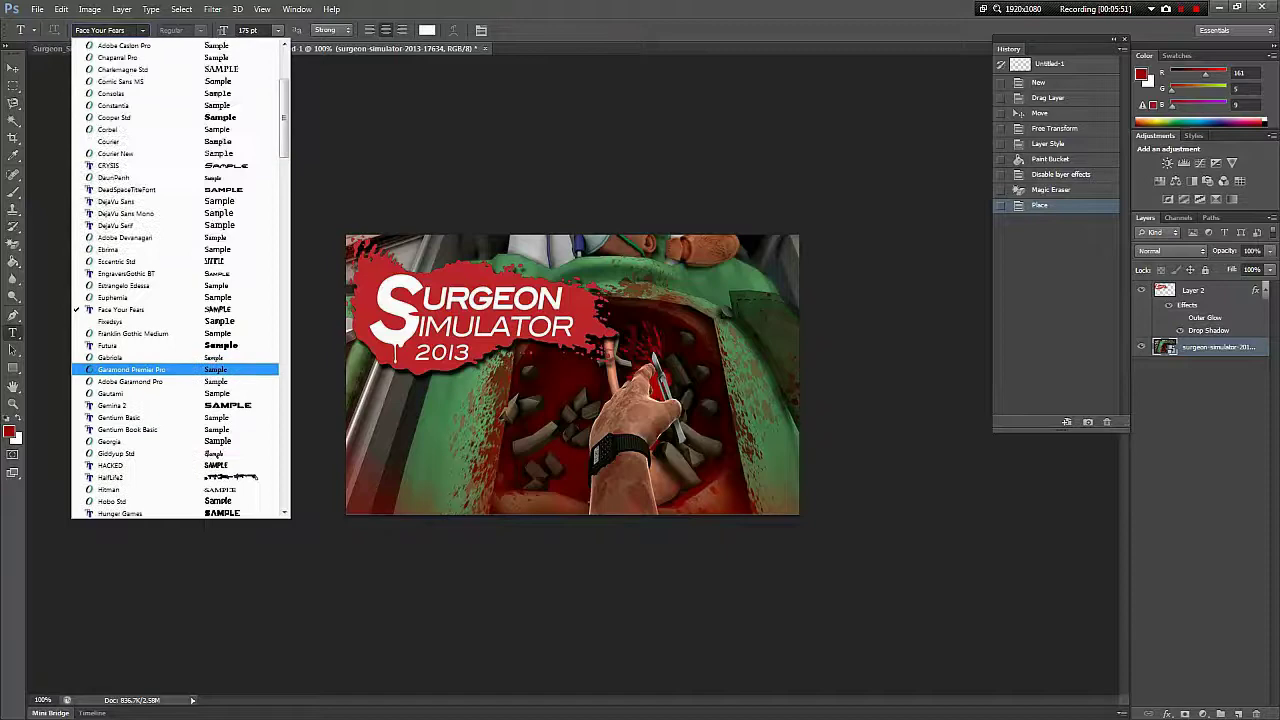
{"action": "scroll", "coordinate": [150, 284], "scroll_direction": "up", "scroll_amount": 10}
{"action": "scroll", "coordinate": [150, 284], "scroll_direction": "up", "scroll_amount": 5}
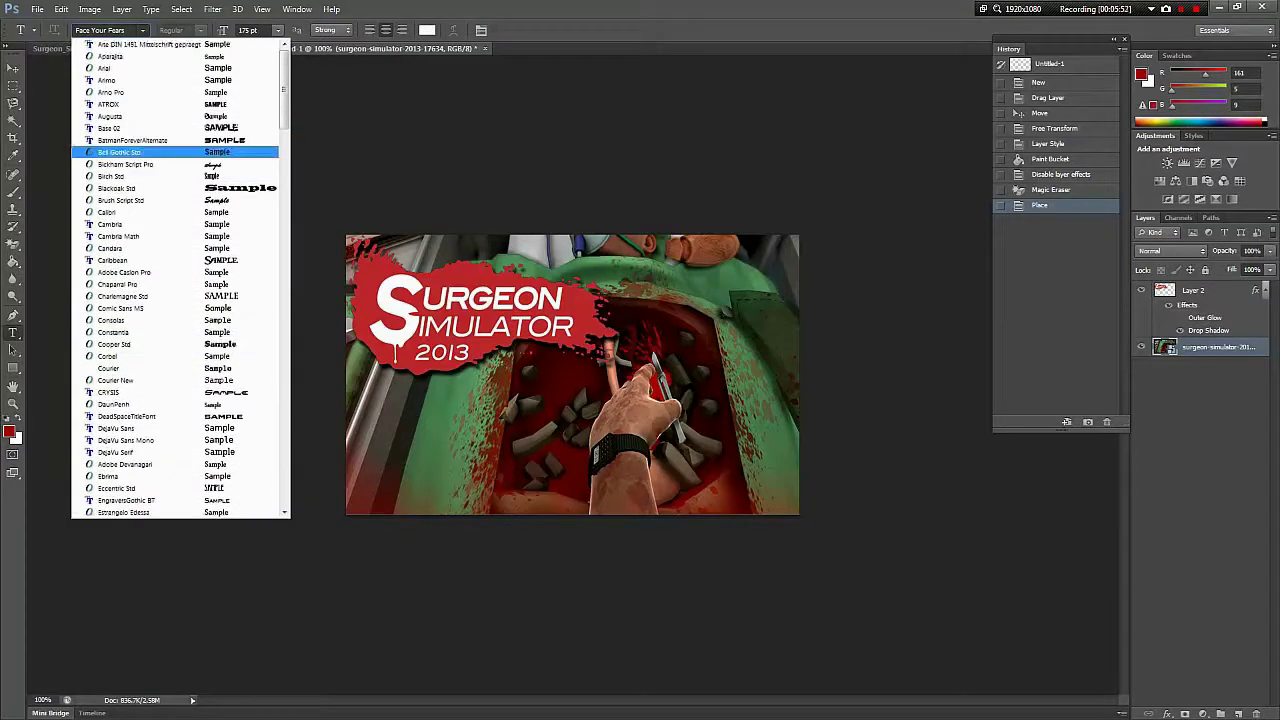
{"action": "left_click", "coordinate": [130, 136]}
{"action": "left_click", "coordinate": [431, 455]}
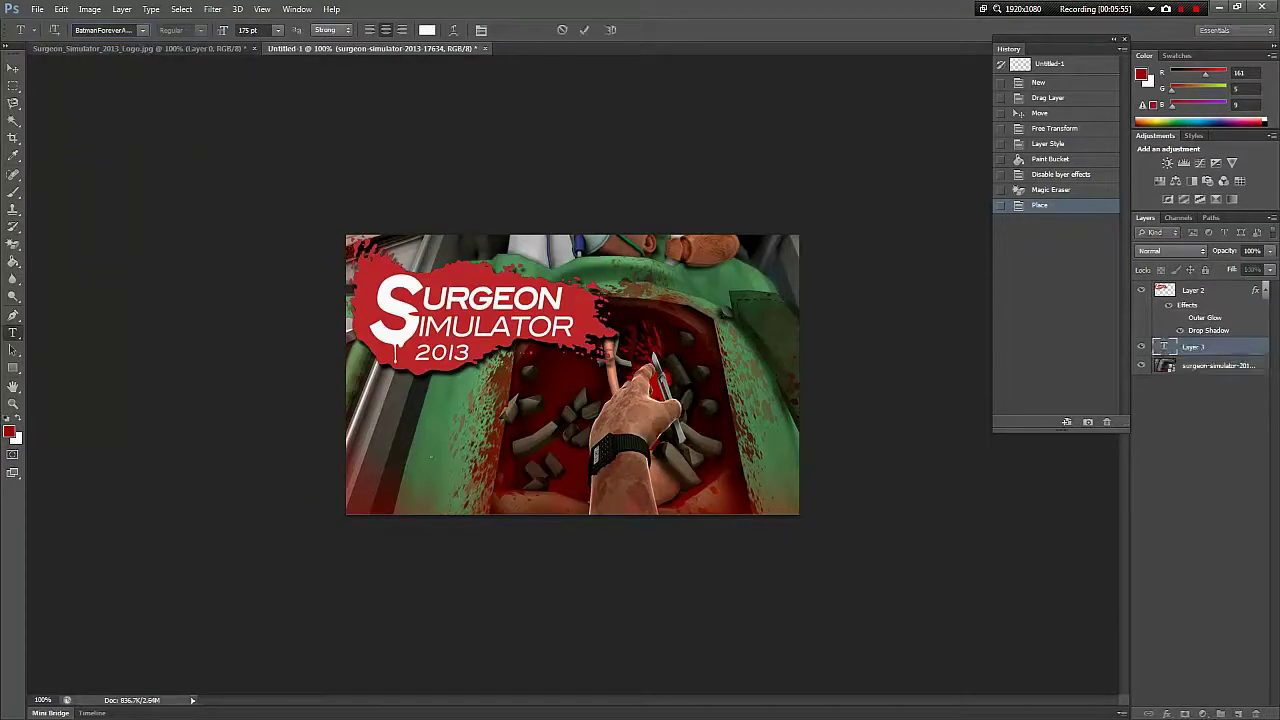
{"action": "type", "text": "#1"}
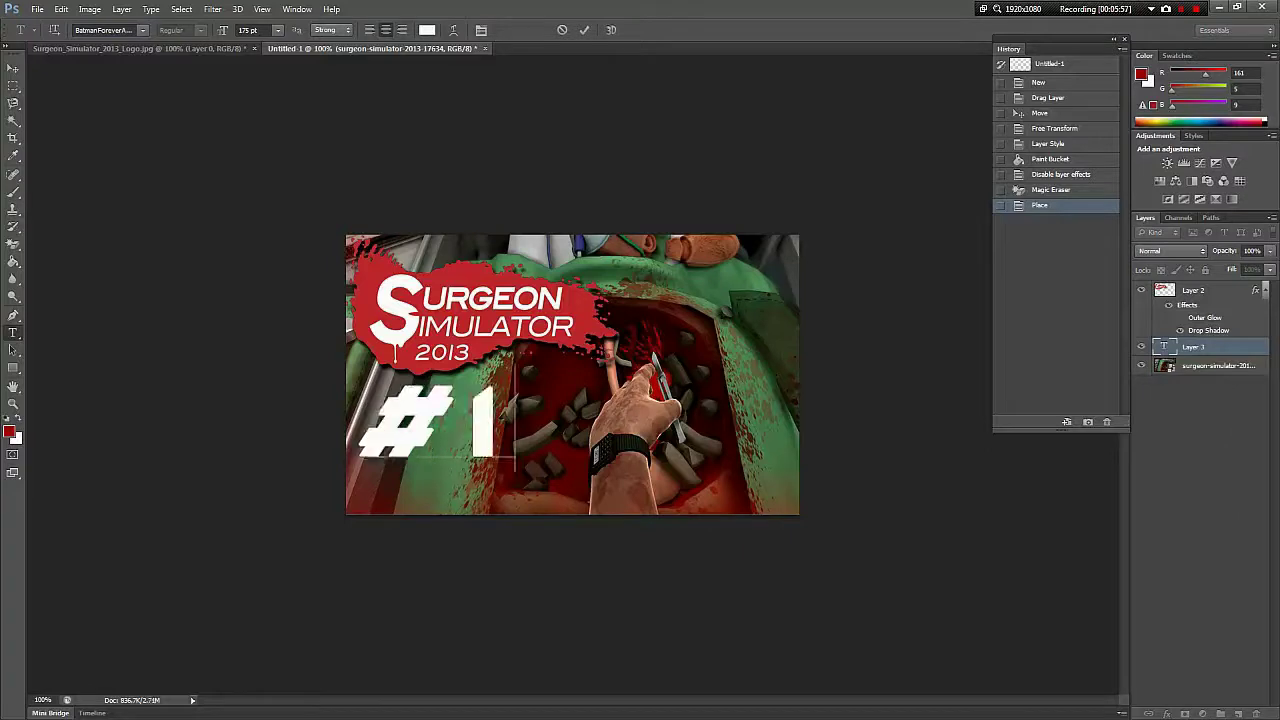
{"action": "left_click_drag", "start_coordinate": [383, 455], "coordinate": [383, 447]}
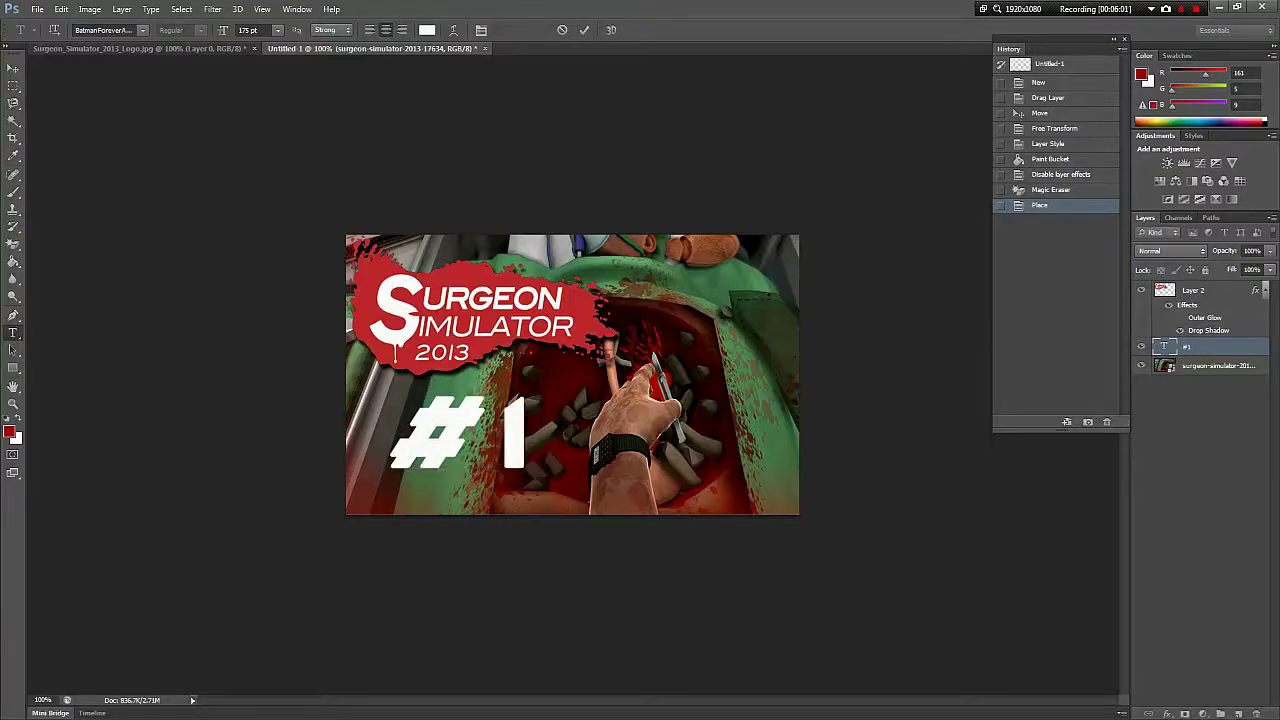
Step: Give the #1 text layer a black outside stroke and a drop shadow with 90% opacity and 6 px distance
{"action": "right_click", "coordinate": [1198, 346]}
{"action": "left_click", "coordinate": [1057, 197]}
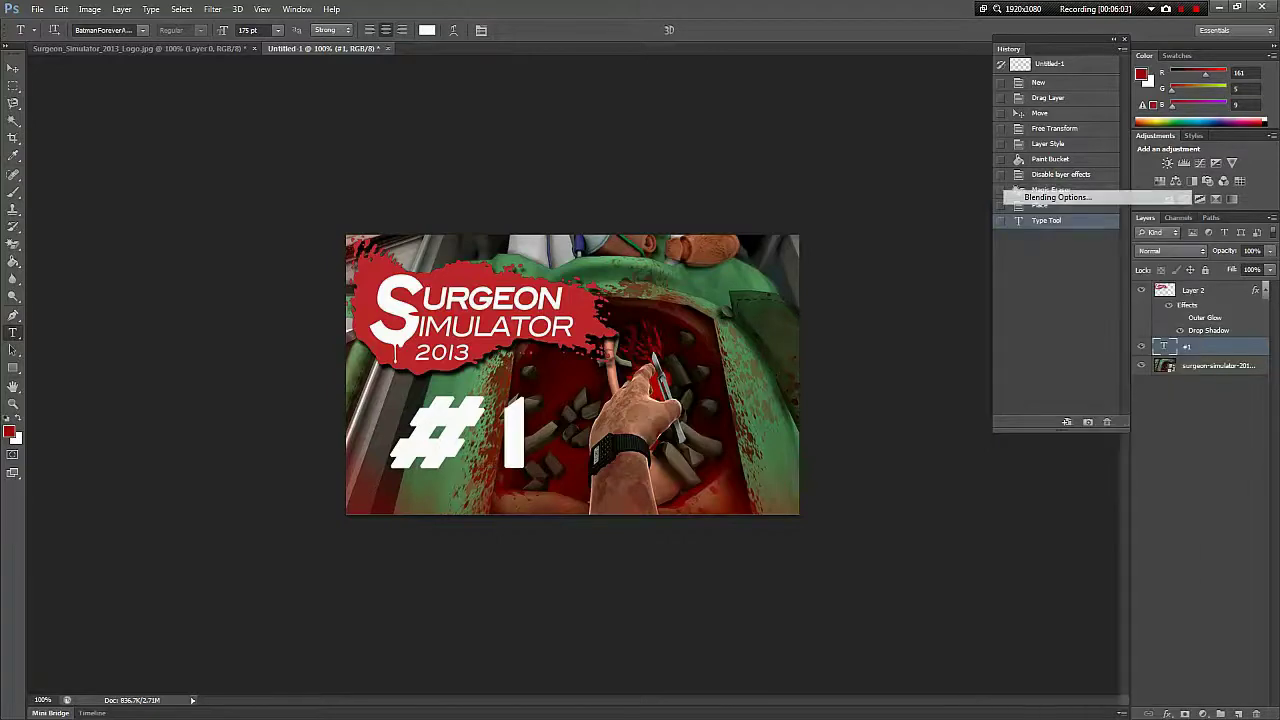
{"action": "left_click", "coordinate": [743, 201]}
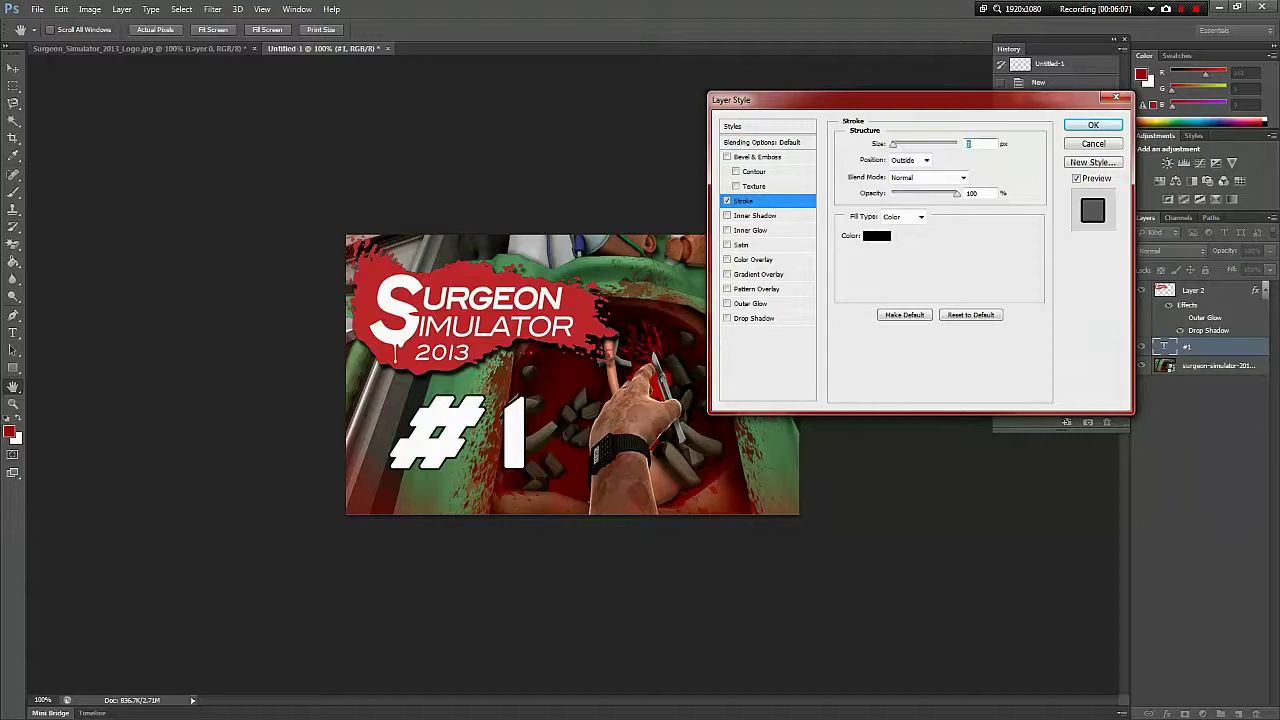
{"action": "left_click", "coordinate": [754, 318]}
{"action": "double_click", "coordinate": [970, 161]}
{"action": "type", "text": "90"}
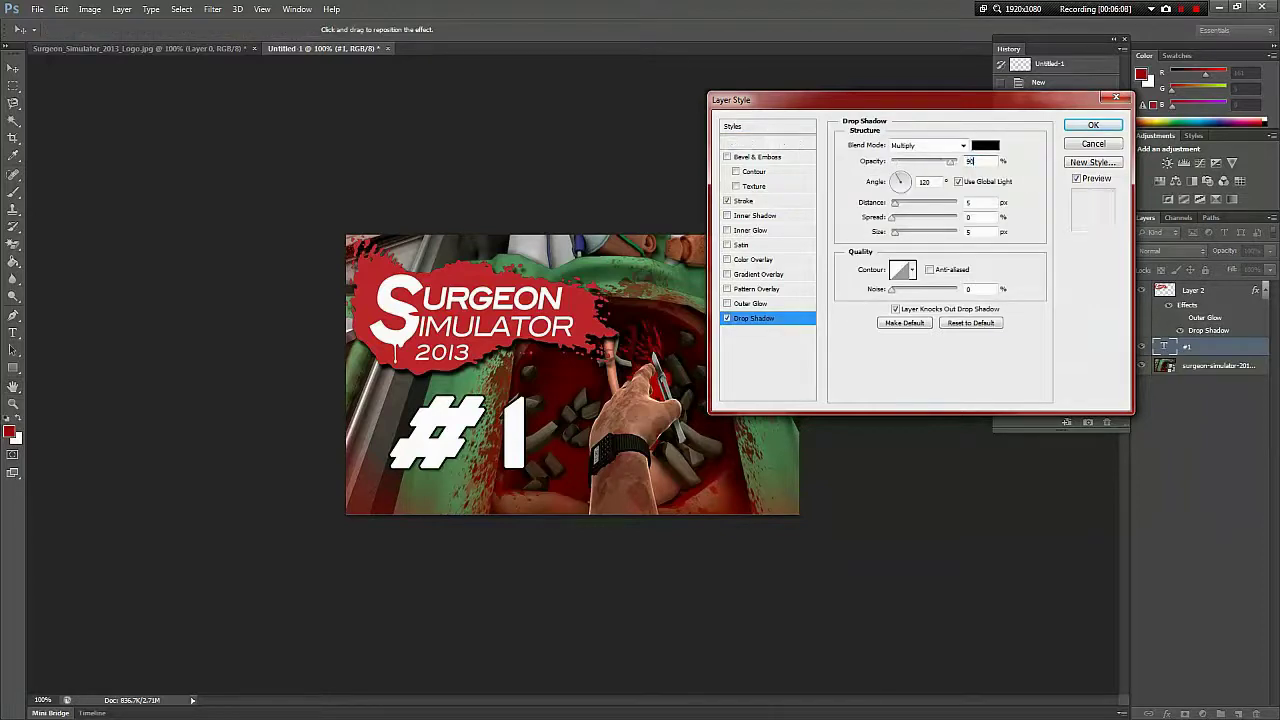
{"action": "type", "text": "6"}
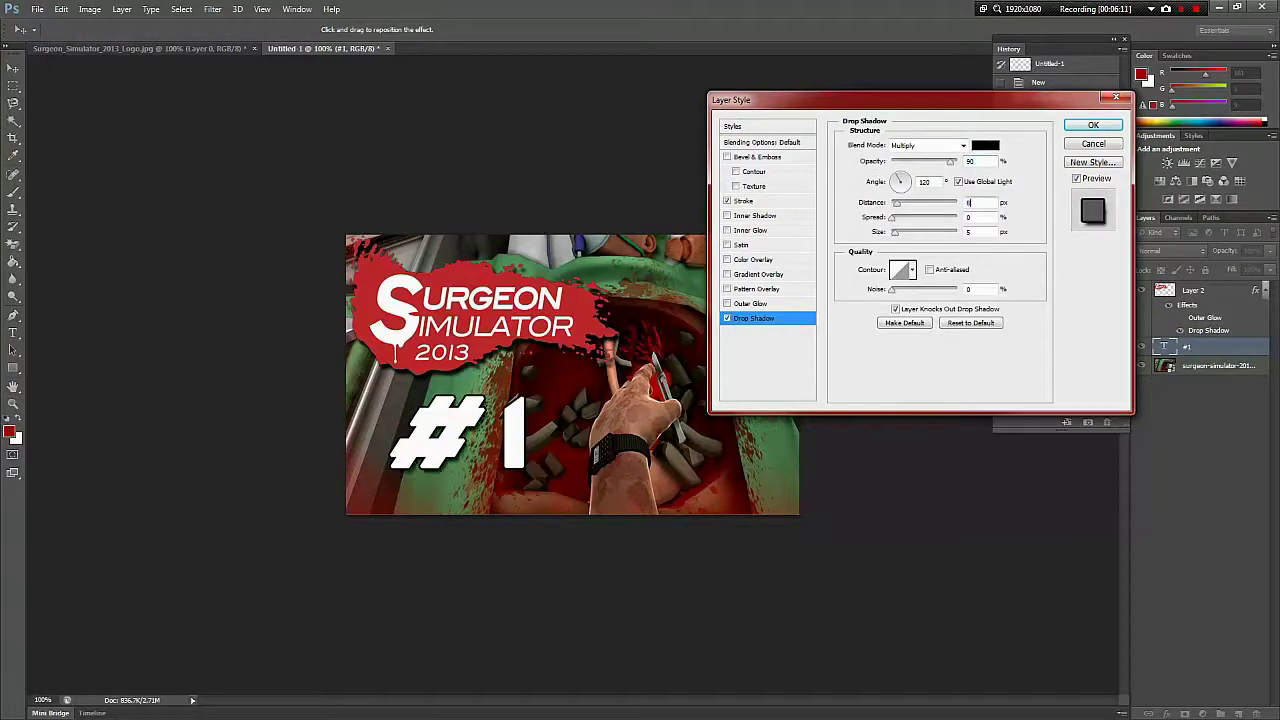
Step: Add a gradient overlay to the #1 text and set the gradient's starting color stop to dark red 891111
{"action": "left_click", "coordinate": [758, 274]}
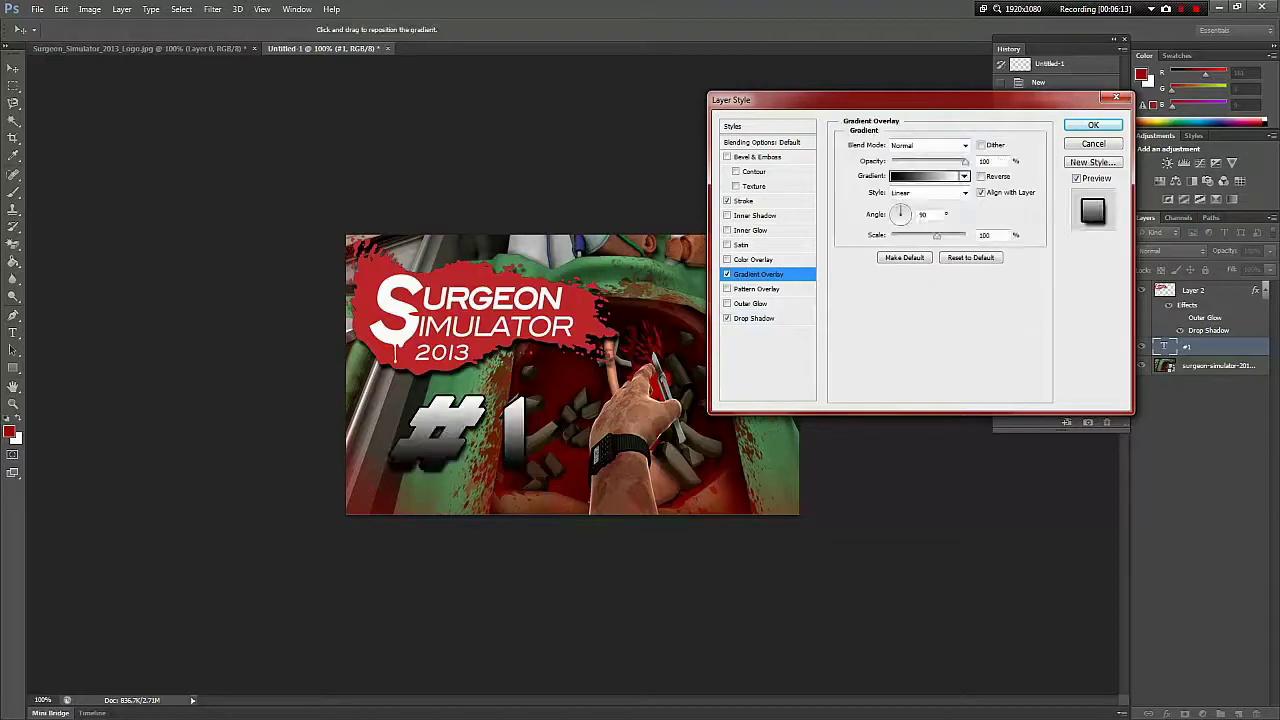
{"action": "left_click", "coordinate": [928, 176]}
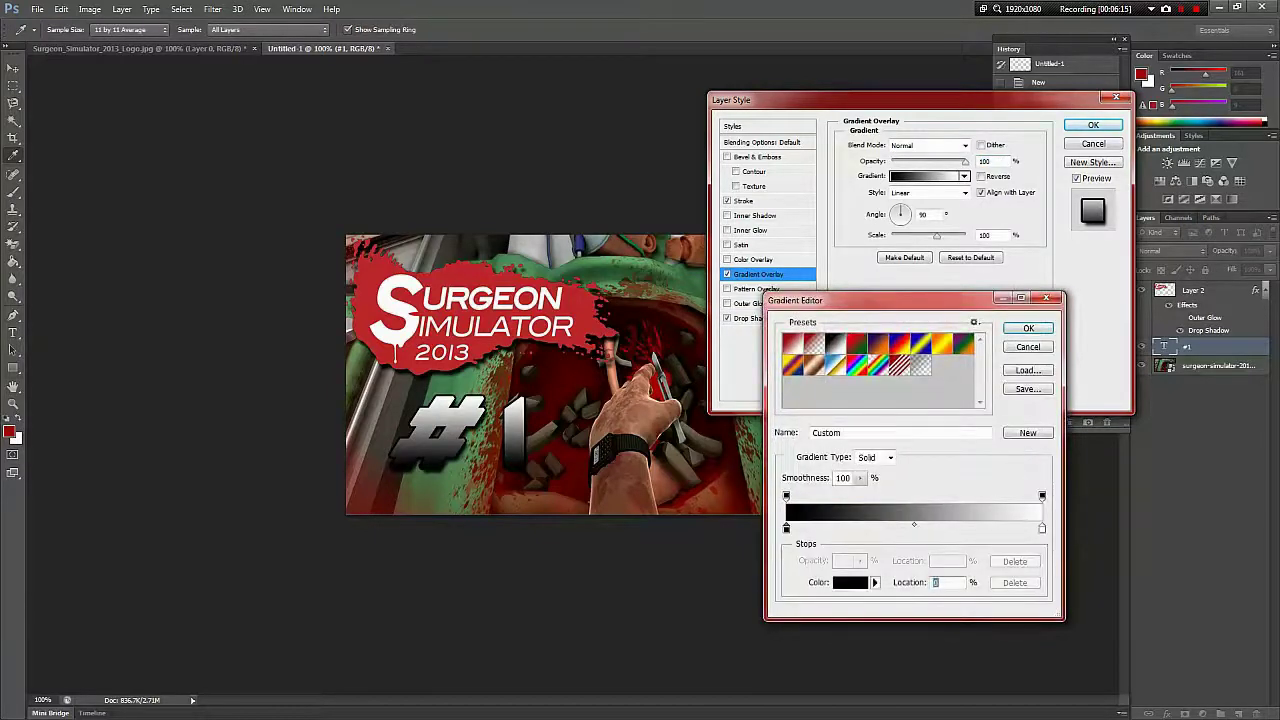
{"action": "double_click", "coordinate": [786, 529]}
{"action": "left_click_drag", "start_coordinate": [797, 163], "coordinate": [809, 167]}
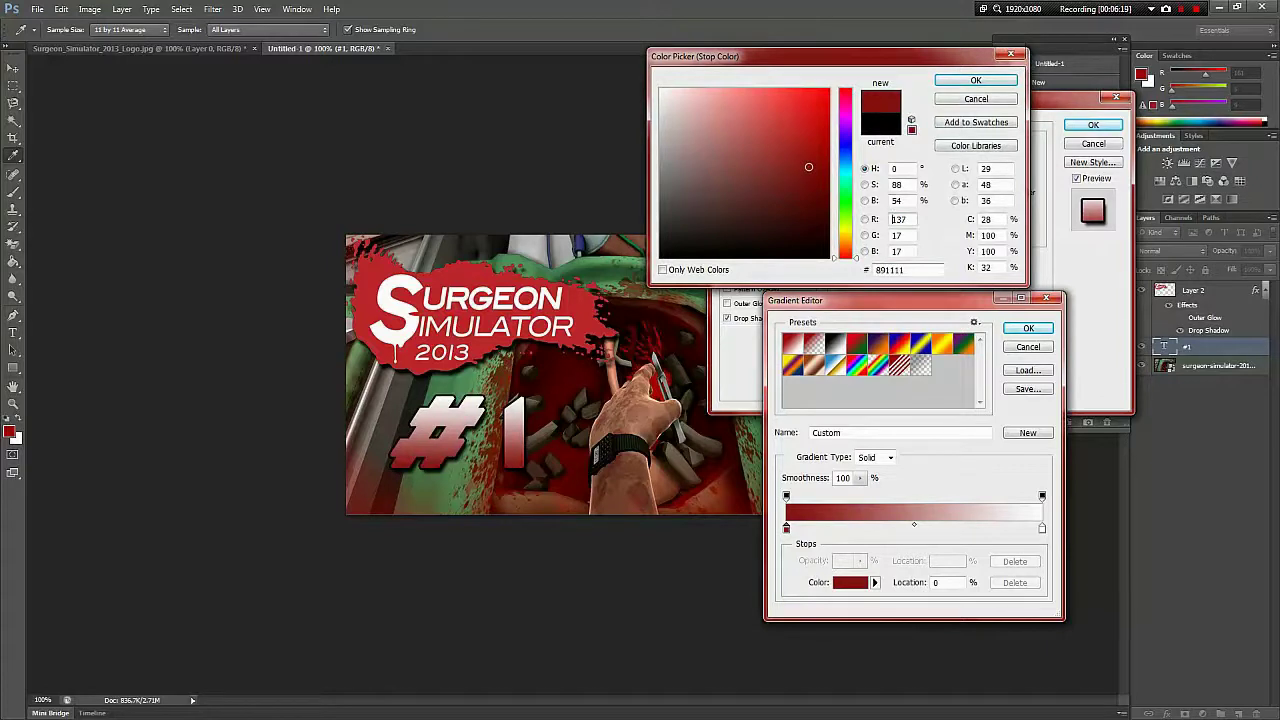
{"action": "key", "text": "Return"}
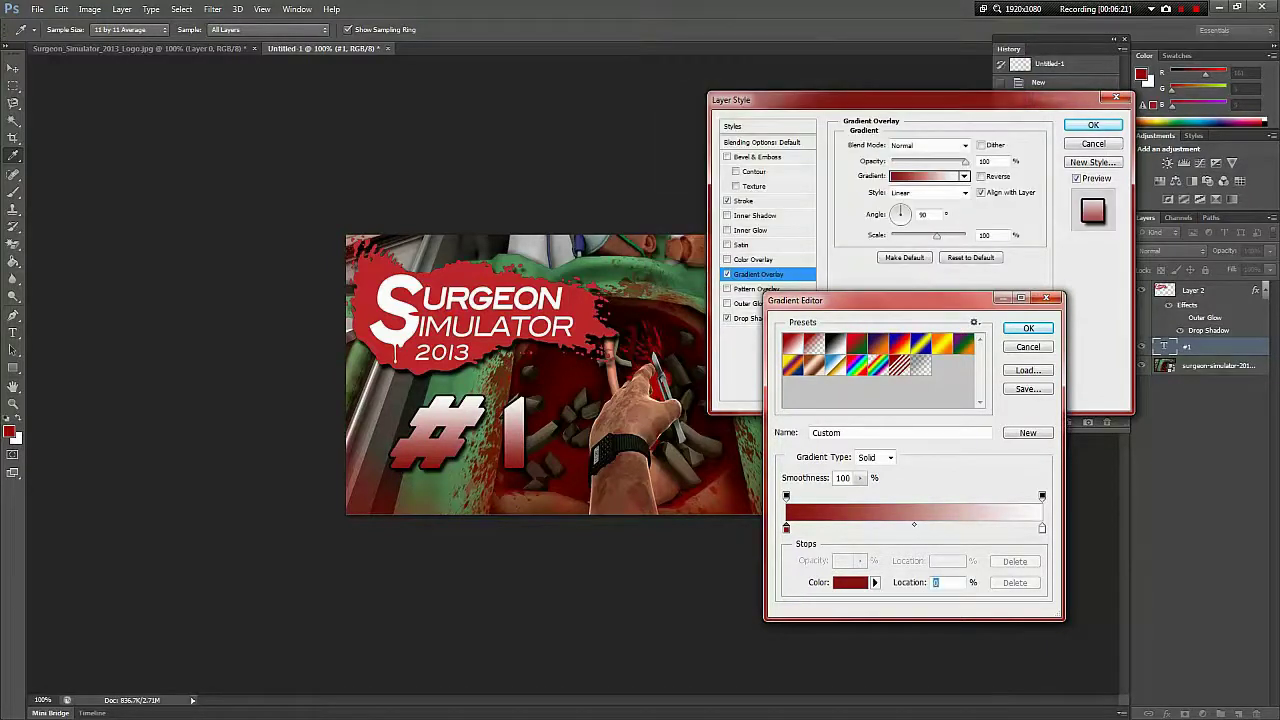
Step: Set the gradient's end color stop to light red d88282 and accept the edited gradient
{"action": "left_click", "coordinate": [1042, 529]}
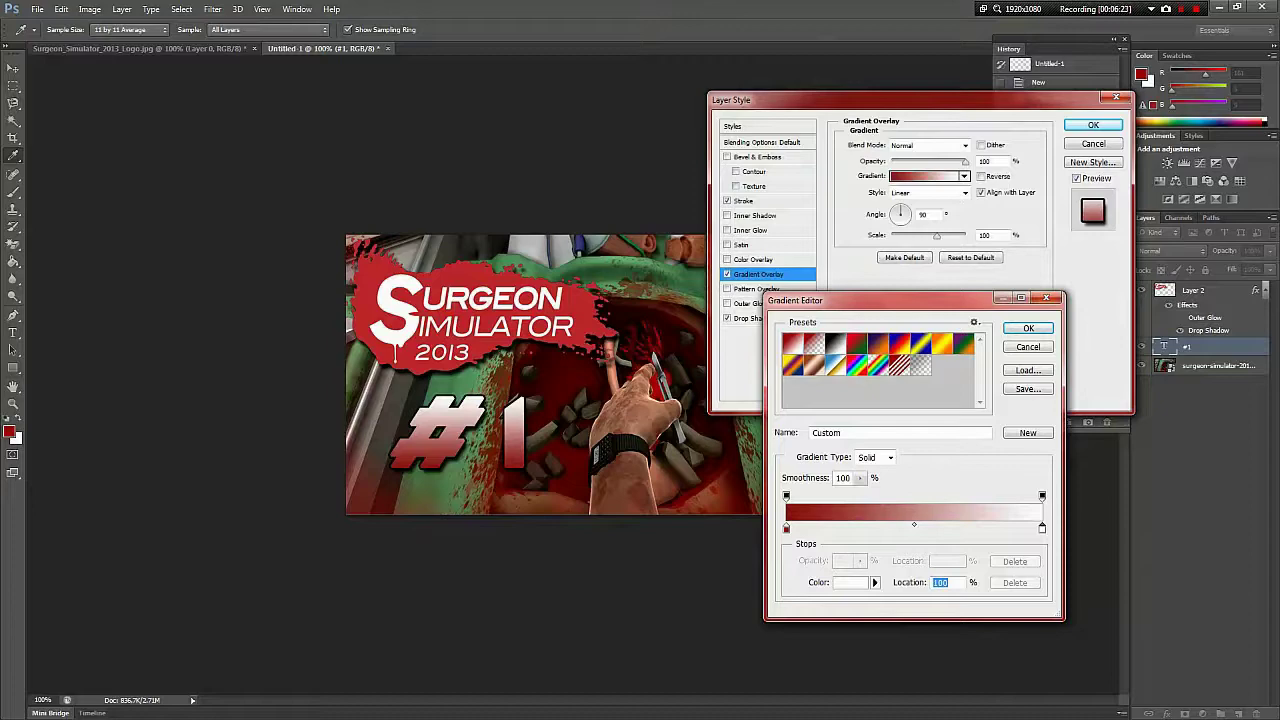
{"action": "left_click", "coordinate": [850, 582]}
{"action": "left_click_drag", "start_coordinate": [770, 132], "coordinate": [753, 123]}
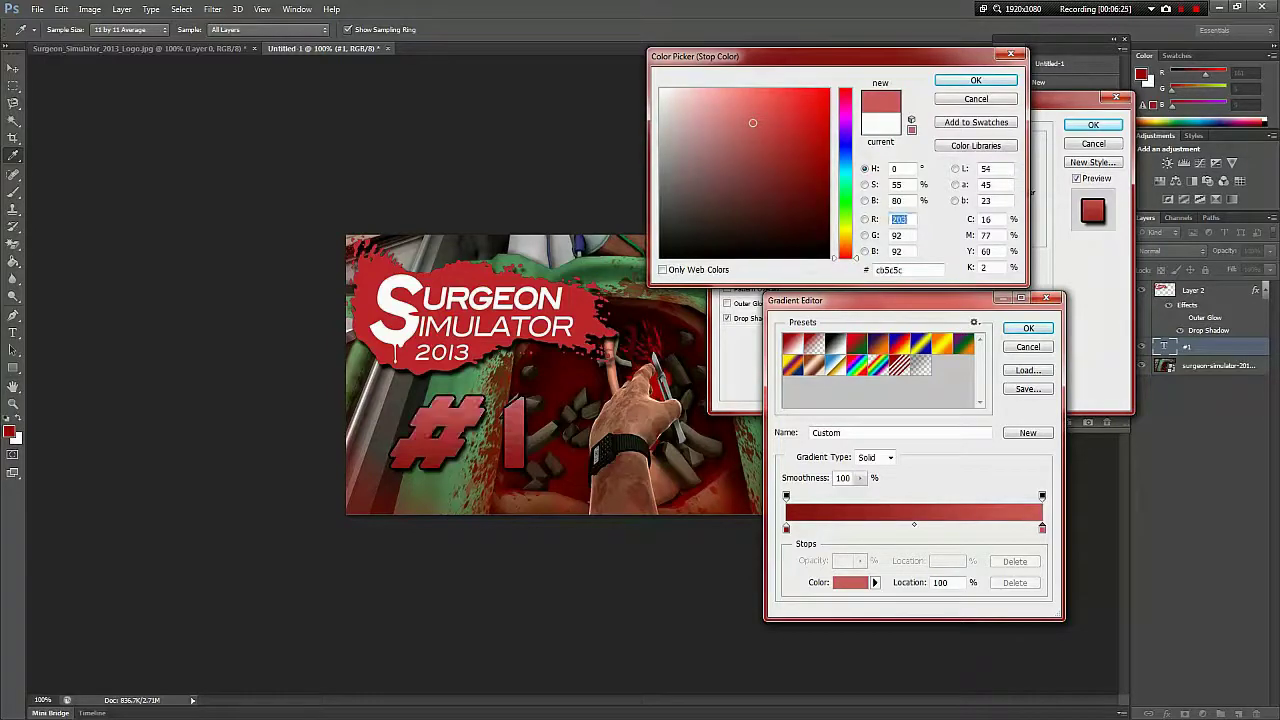
{"action": "left_click", "coordinate": [738, 130]}
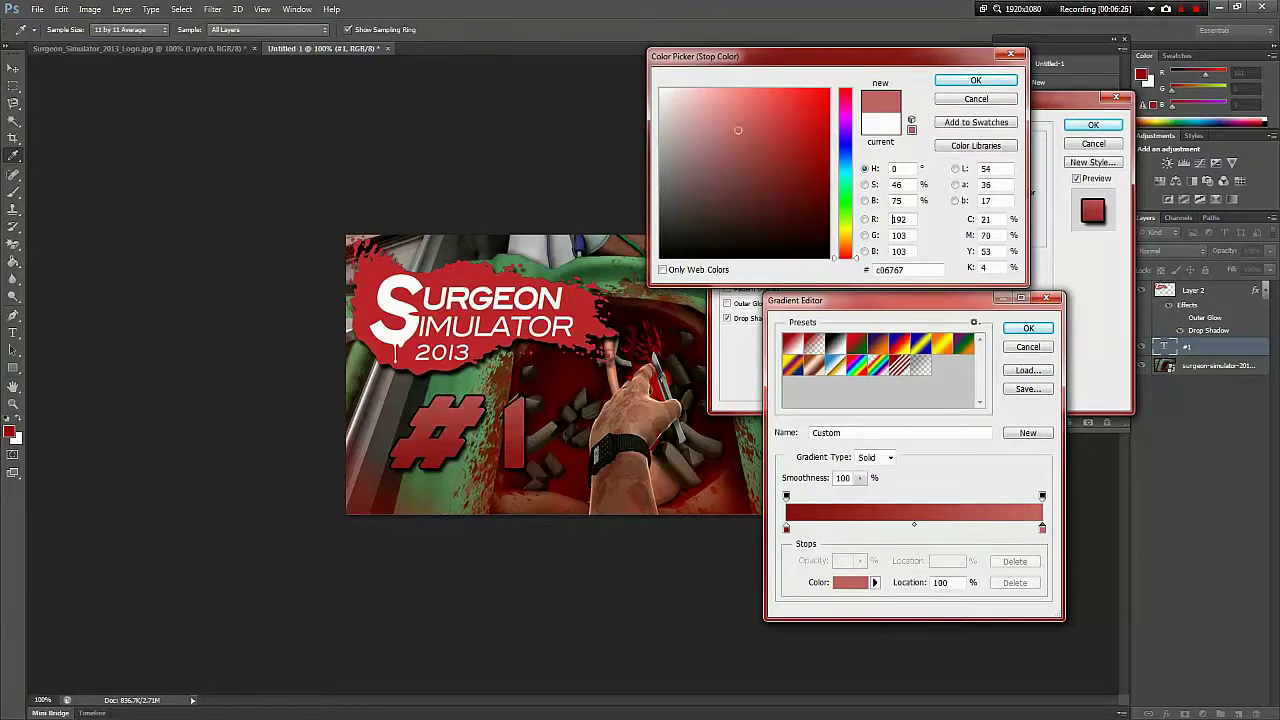
{"action": "left_click_drag", "start_coordinate": [738, 130], "coordinate": [777, 146]}
{"action": "left_click", "coordinate": [751, 148]}
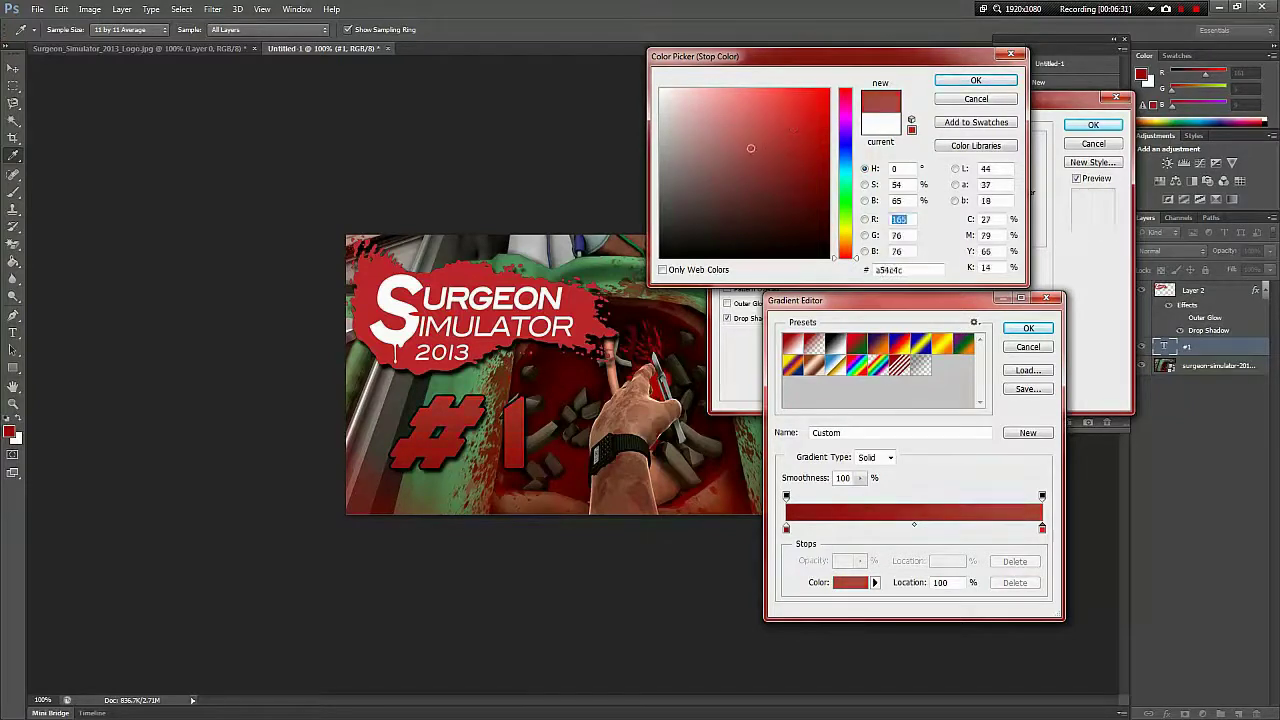
{"action": "left_click", "coordinate": [726, 114]}
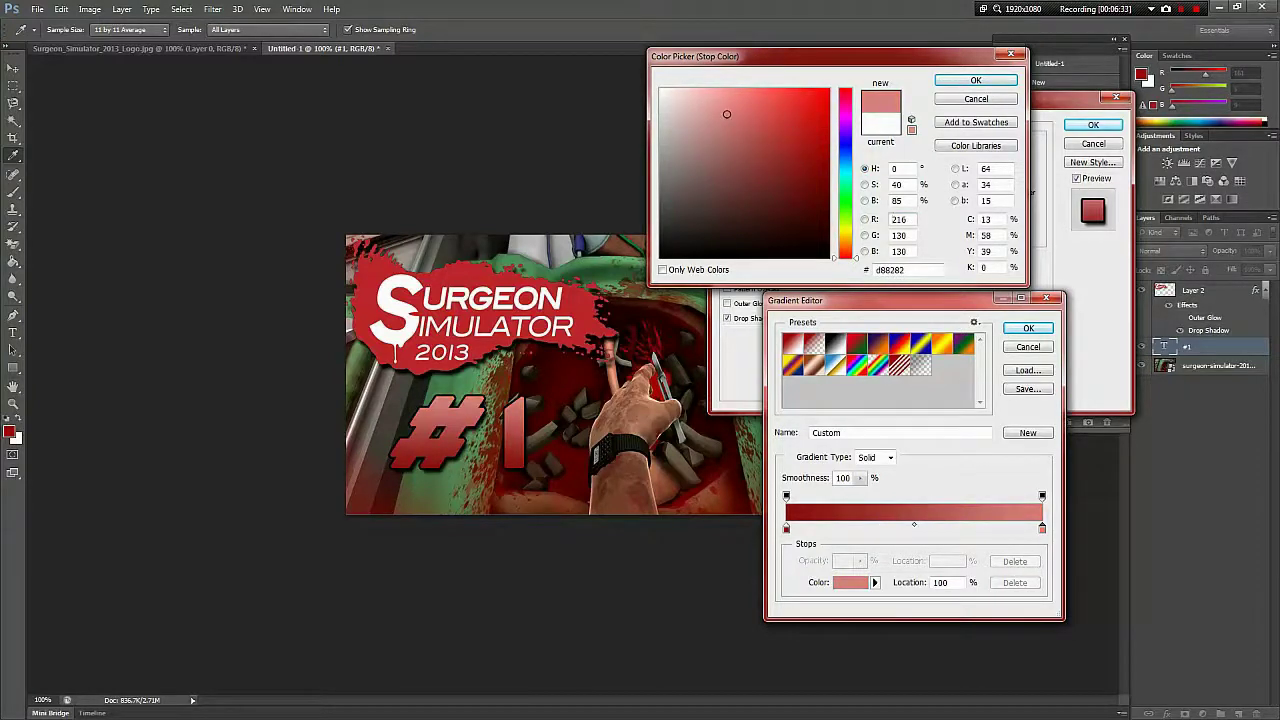
{"action": "left_click", "coordinate": [975, 80]}
{"action": "left_click", "coordinate": [1028, 328]}
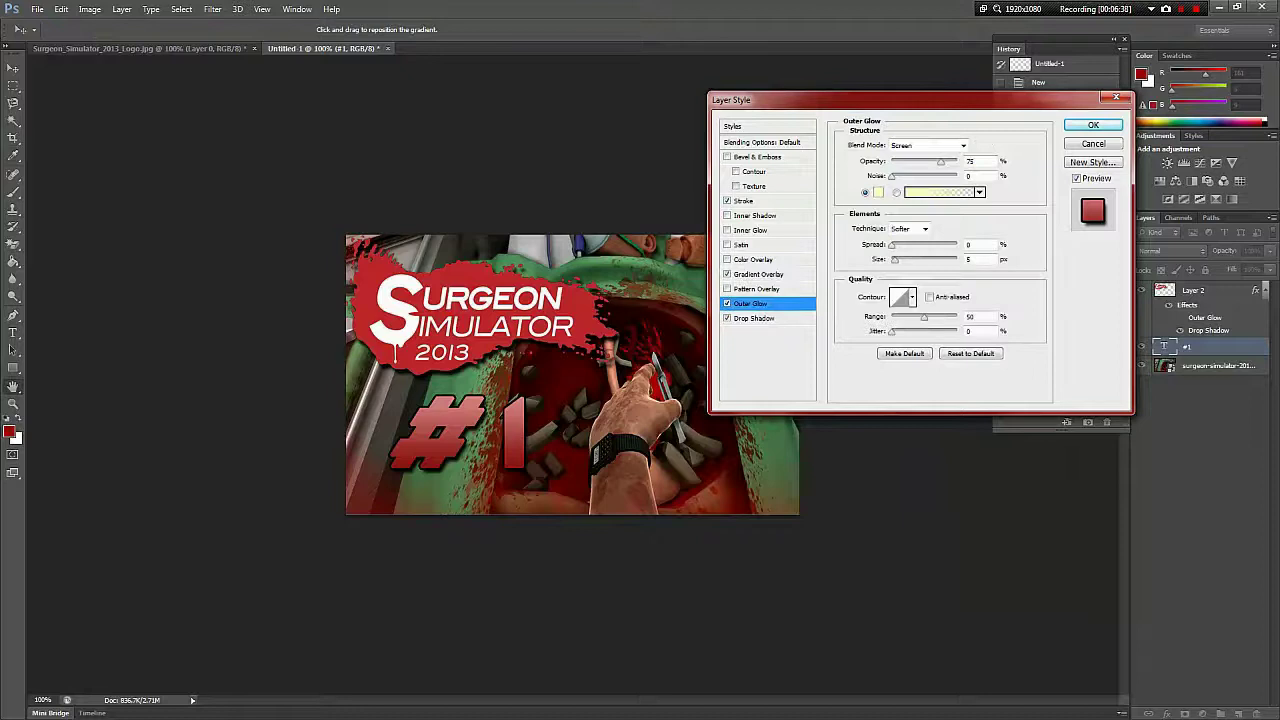
Step: Add a white outer glow with 75% opacity to the #1 text
{"action": "double_click", "coordinate": [972, 161]}
{"action": "type", "text": "90"}
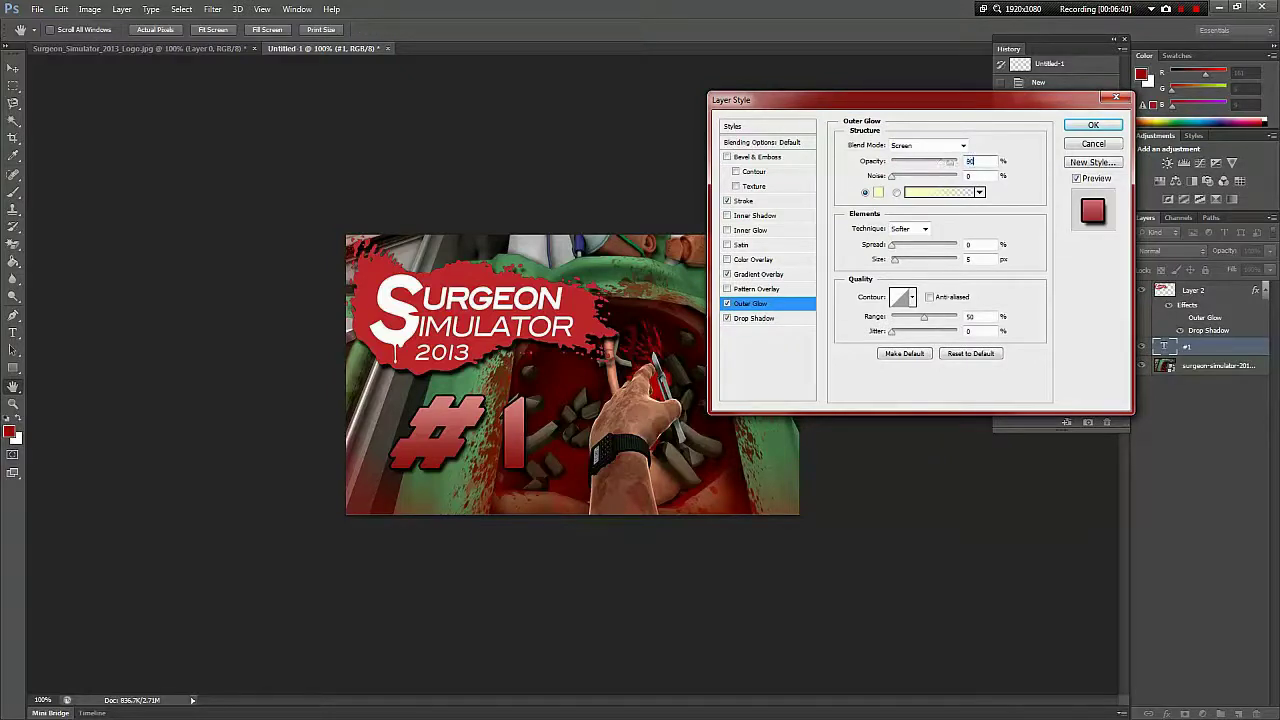
{"action": "type", "text": "1"}
{"action": "key", "text": "BackSpace"}
{"action": "type", "text": "75"}
{"action": "left_click", "coordinate": [878, 192]}
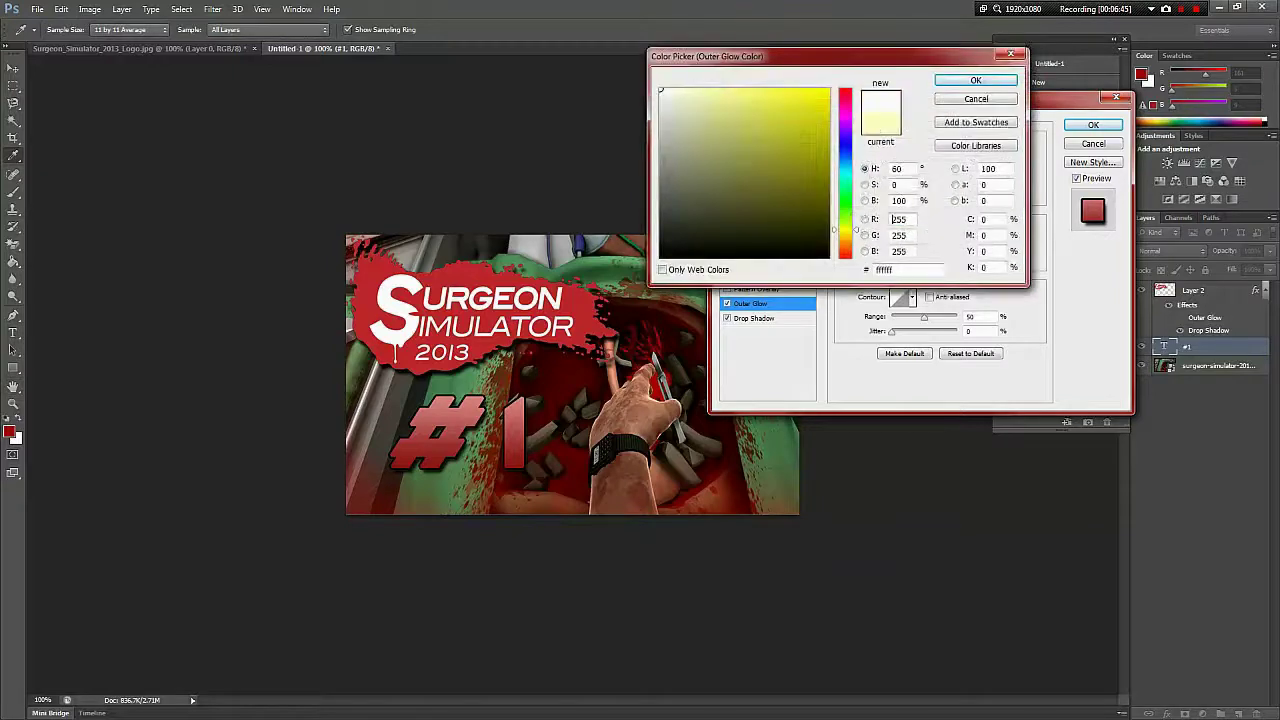
{"action": "left_click", "coordinate": [975, 80]}
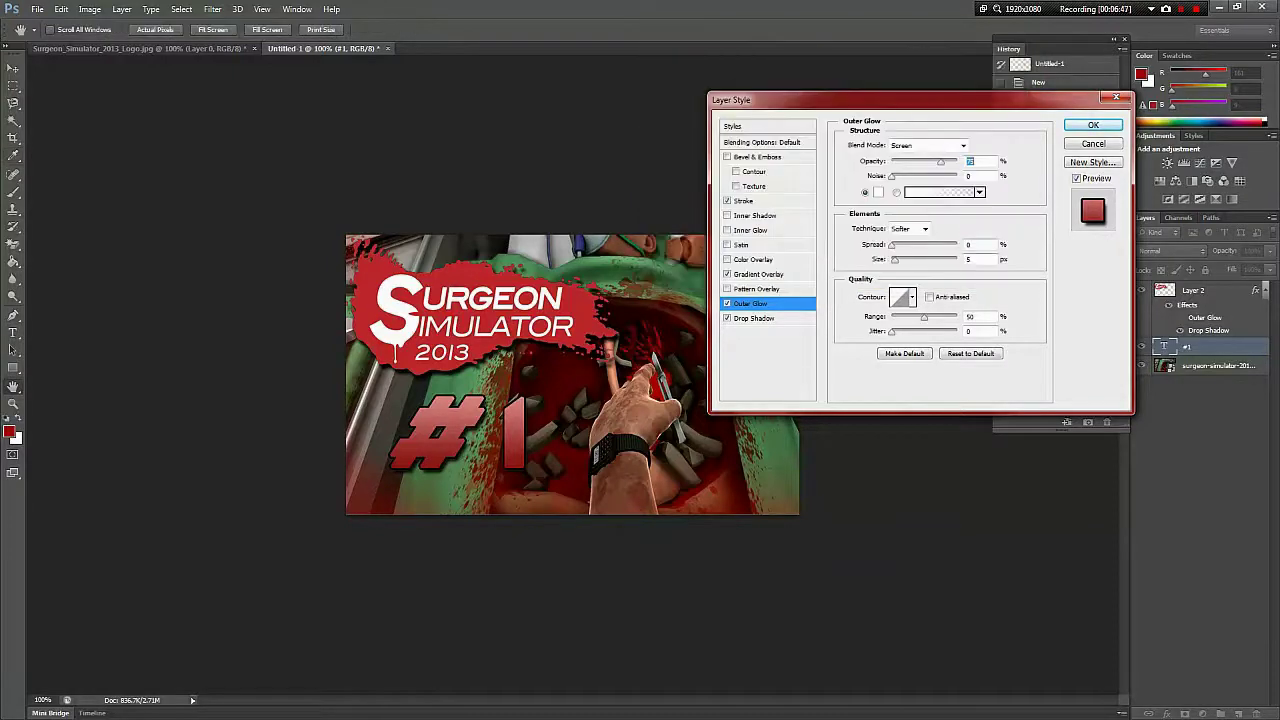
Step: Try outer glow sizes of 50, 90, 30 and 45 px on the #1 text
{"action": "type", "text": "0"}
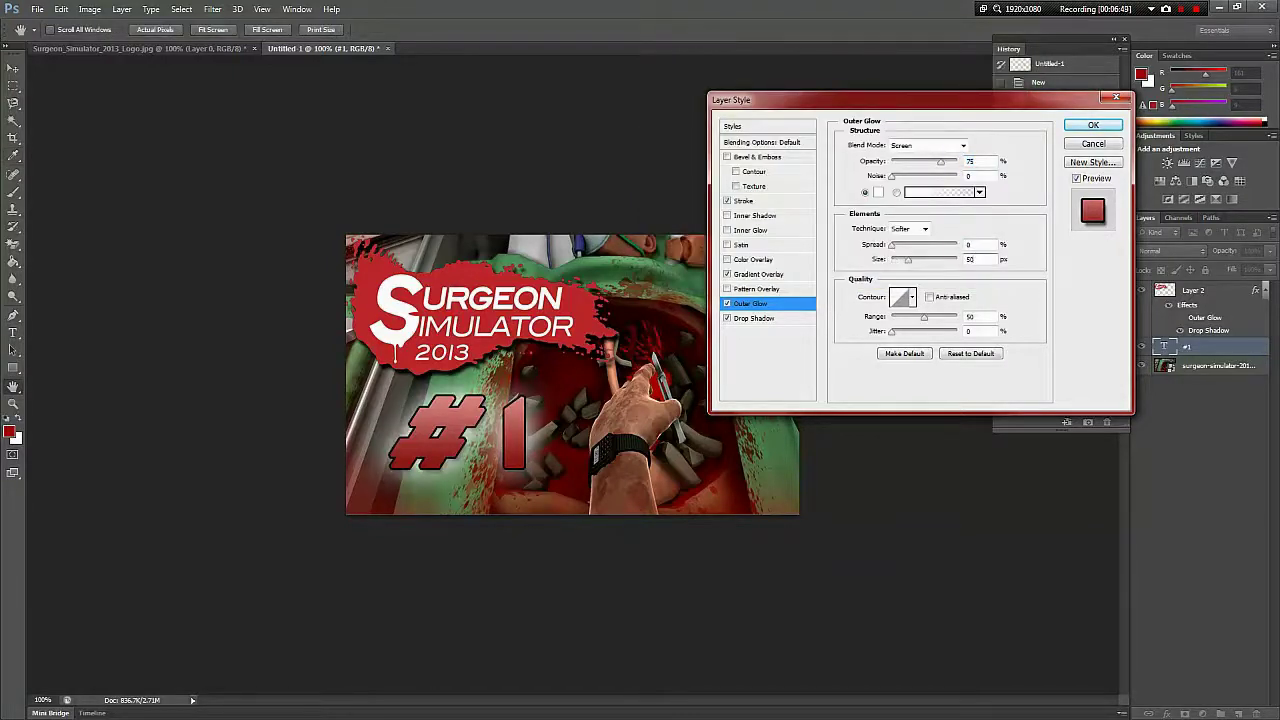
{"action": "key", "text": "BackSpace"}
{"action": "key", "text": "BackSpace"}
{"action": "type", "text": "1"}
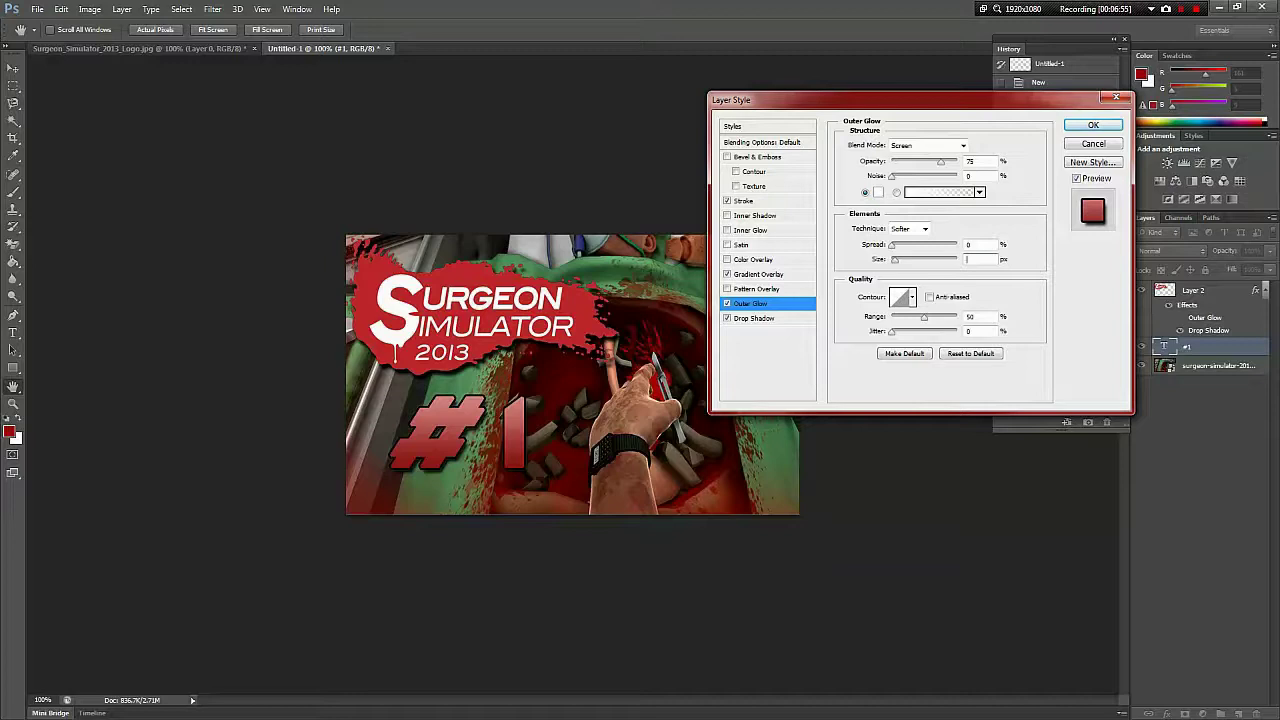
{"action": "type", "text": "90"}
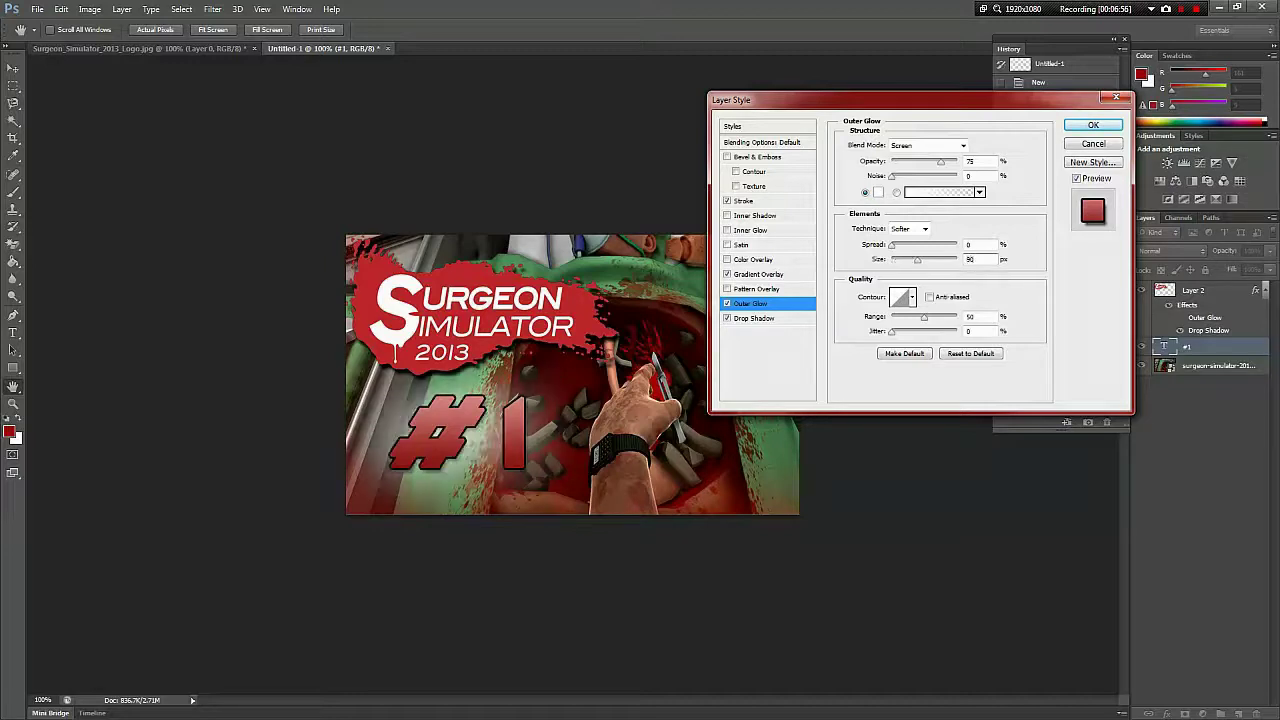
{"action": "key", "text": "BackSpace"}
{"action": "key", "text": "BackSpace"}
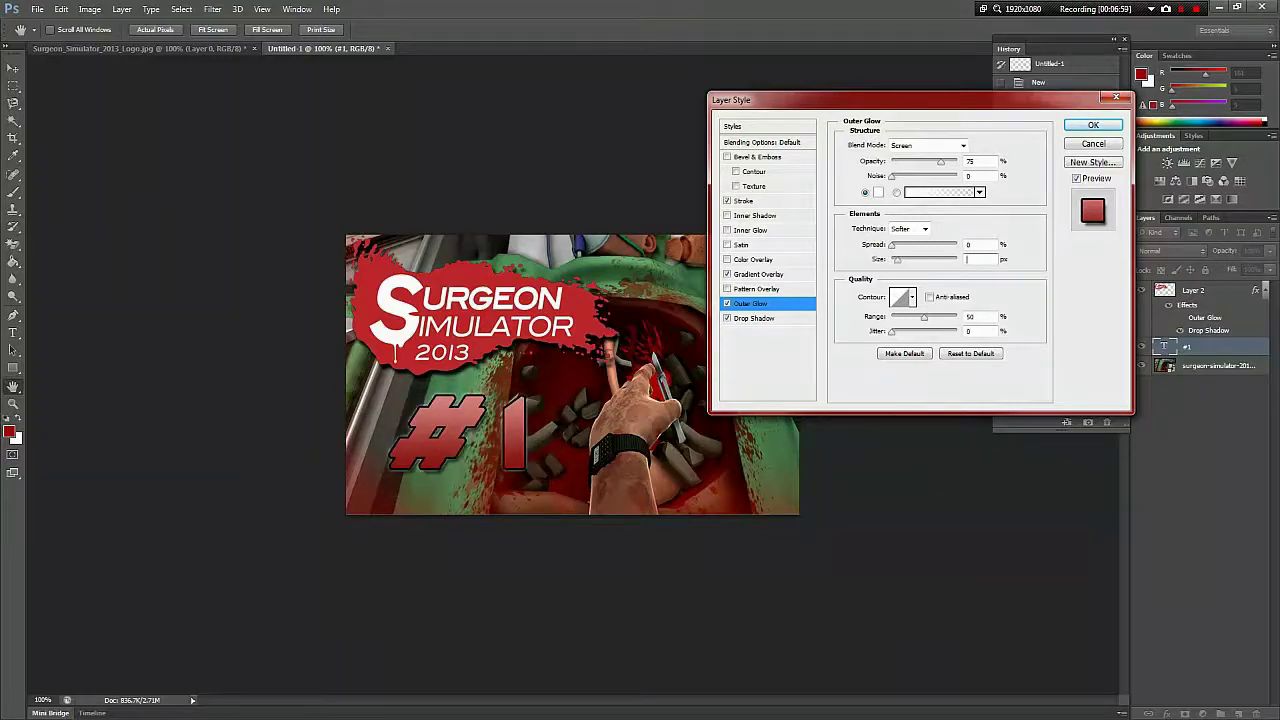
{"action": "type", "text": "30"}
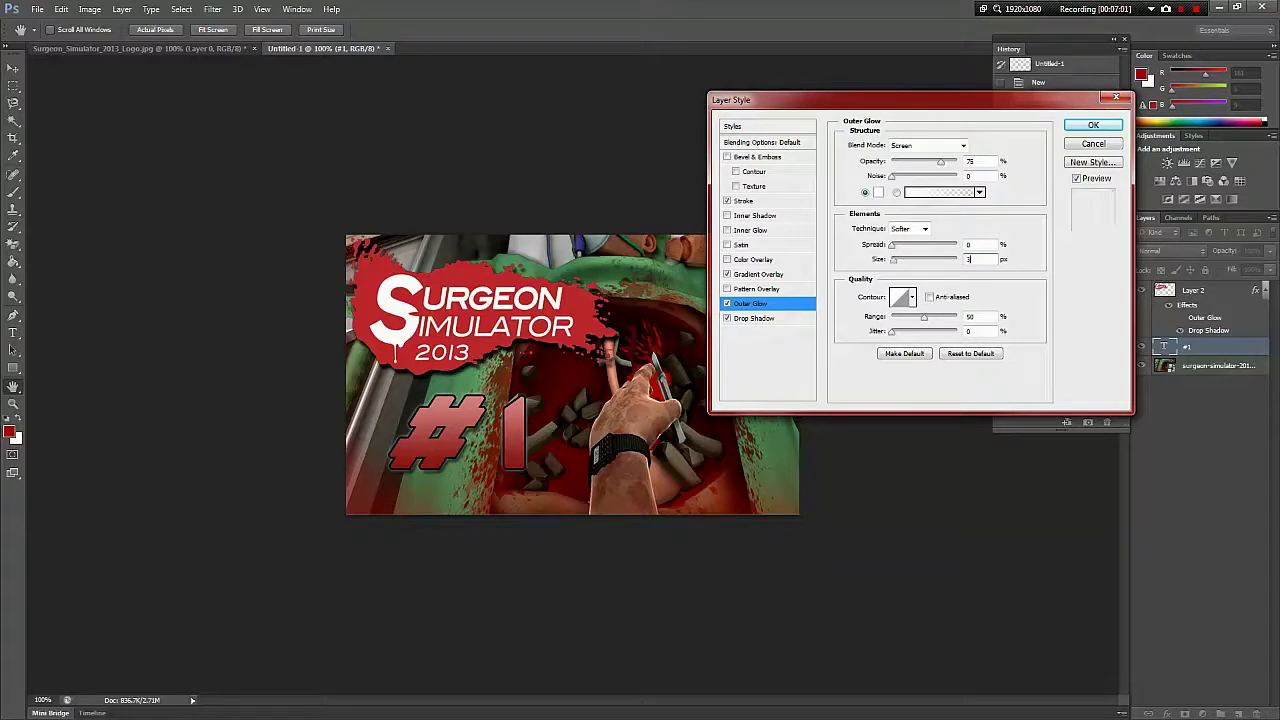
{"action": "key", "text": "BackSpace"}
{"action": "key", "text": "BackSpace"}
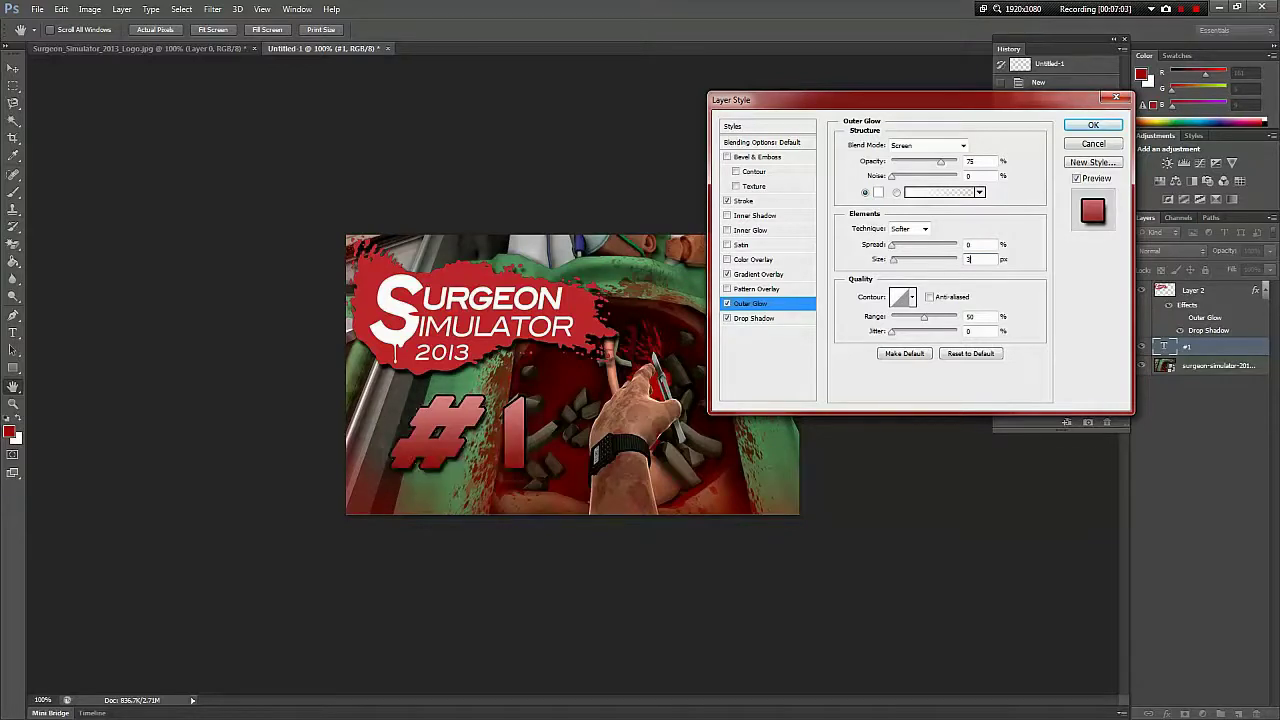
{"action": "type", "text": "45"}
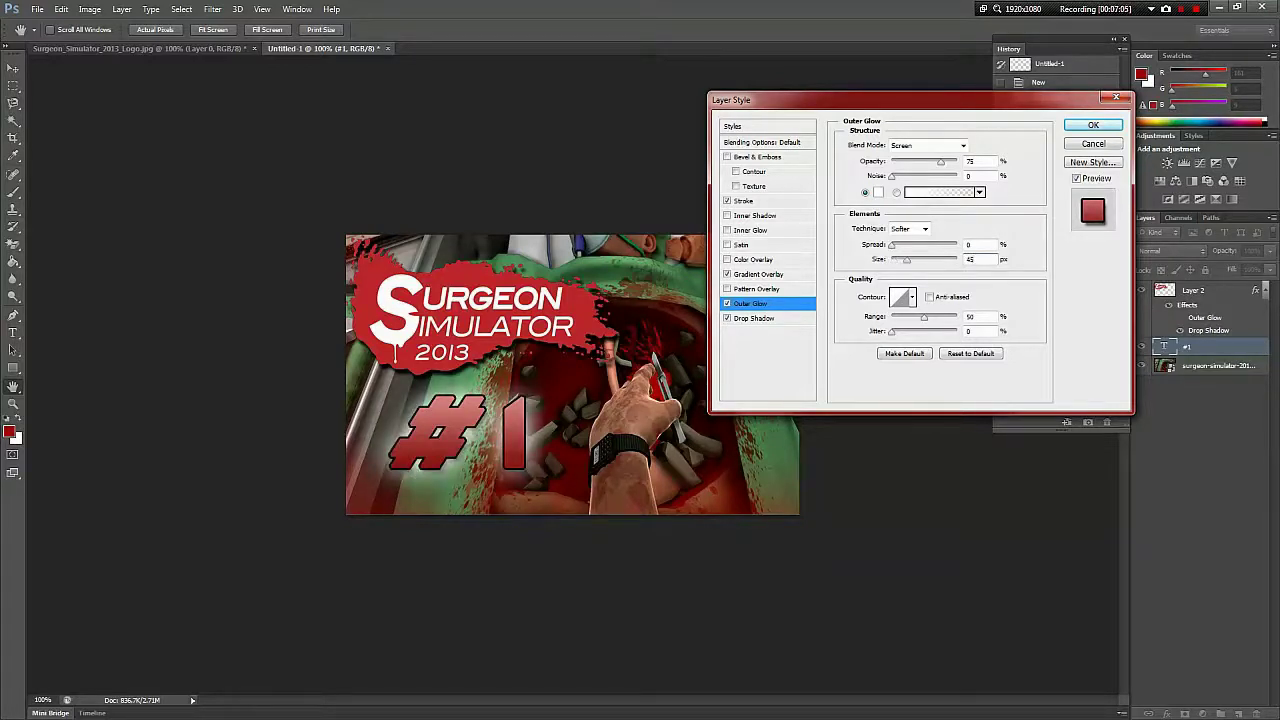
Step: Set the #1 text's outer glow to 70% opacity, 5% spread and 55 px size, and apply the layer style
{"action": "double_click", "coordinate": [970, 161]}
{"action": "type", "text": "70"}
{"action": "type", "text": "2"}
{"action": "type", "text": "5"}
{"action": "key", "text": "Tab"}
{"action": "type", "text": "55"}
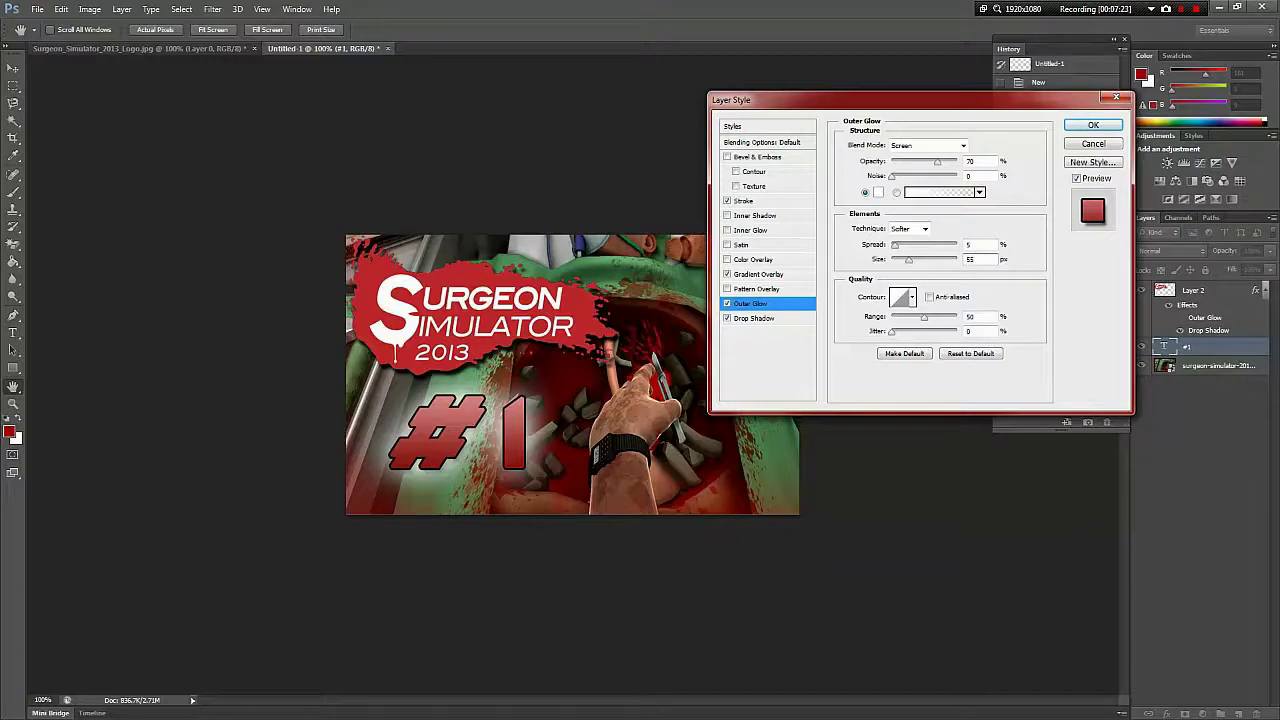
{"action": "key", "text": "Return"}
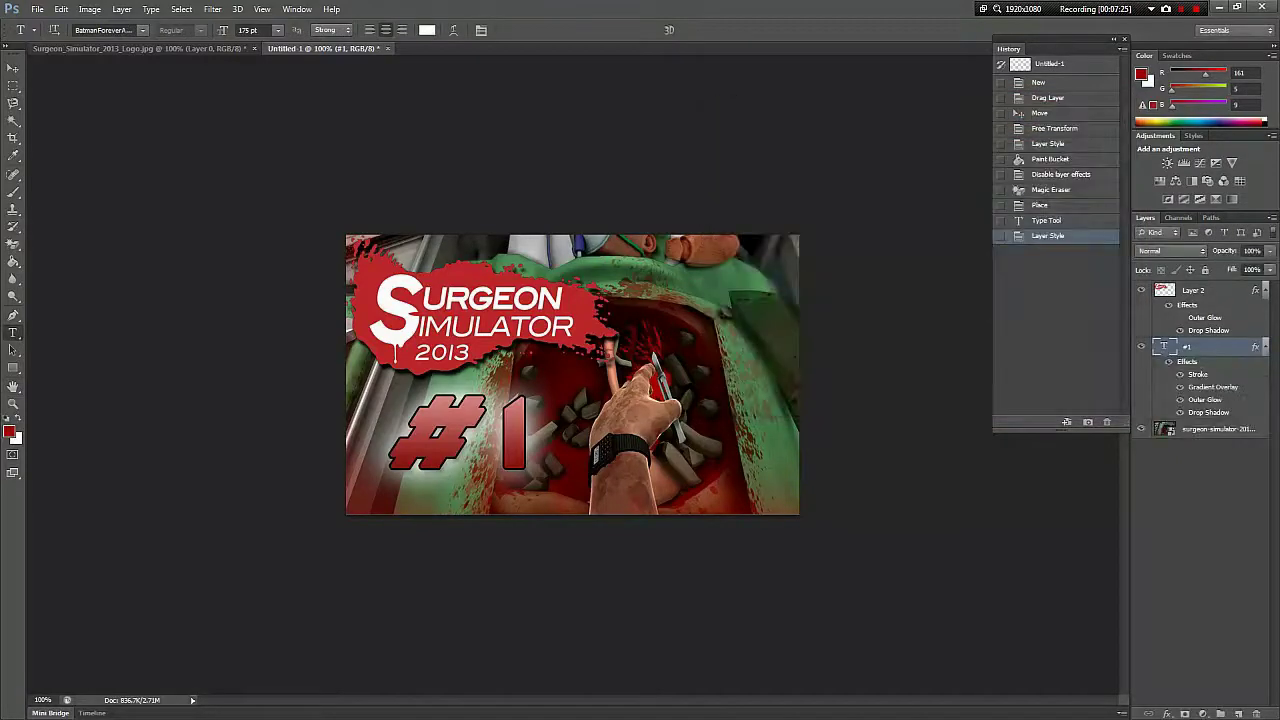
Step: Shift the #1 text very slightly down and to the right and commit the text edit
{"action": "left_click", "coordinate": [545, 432]}
{"action": "left_click_drag", "start_coordinate": [568, 490], "coordinate": [570, 493]}
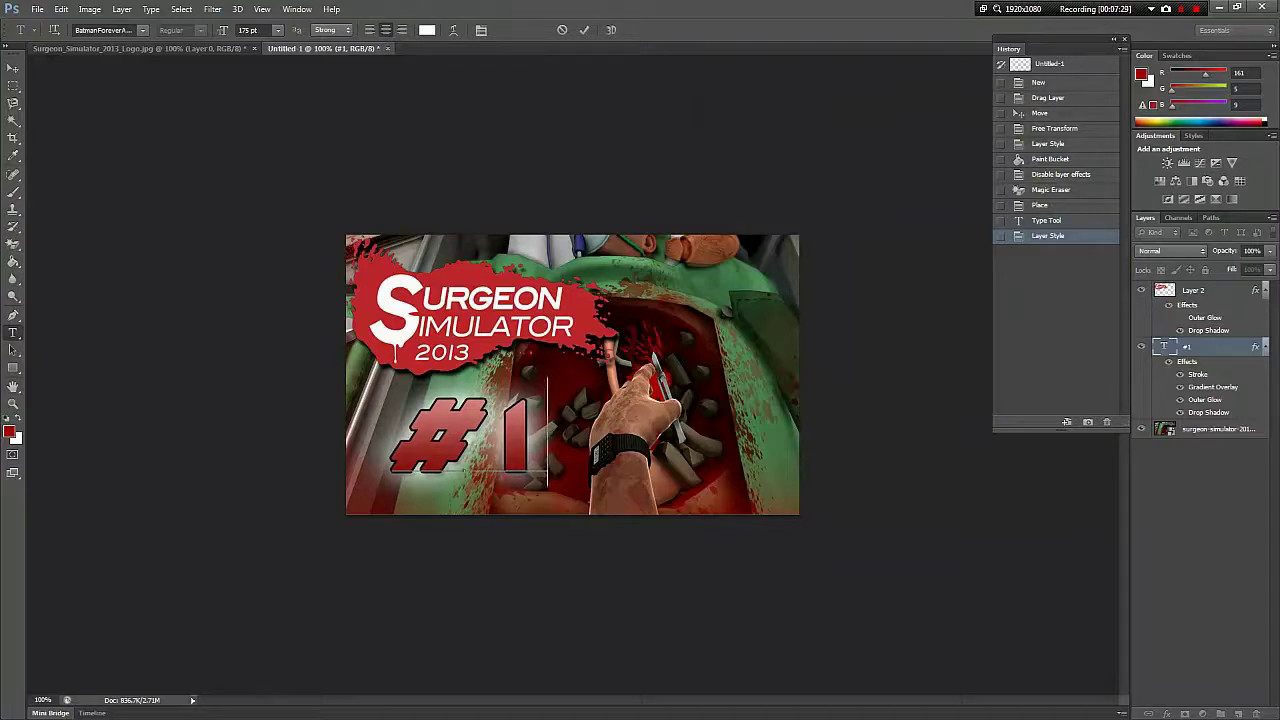
{"action": "key", "text": "ctrl+Return"}
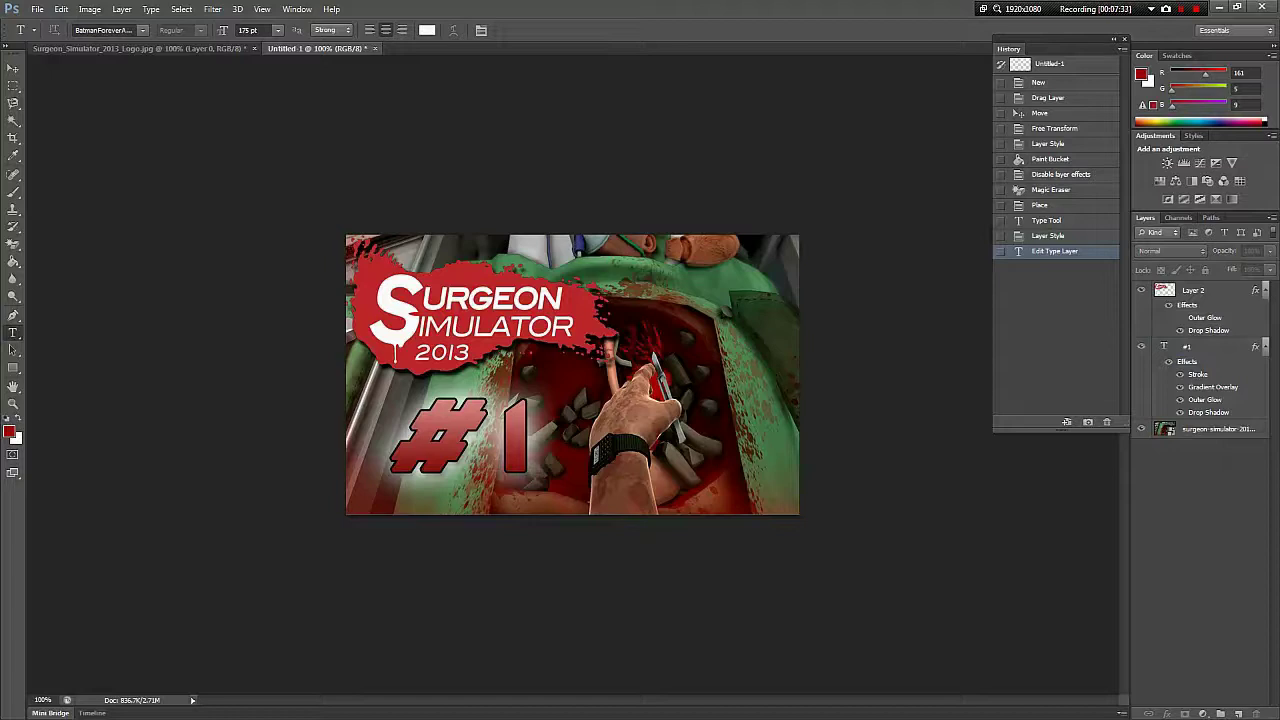
Step: Toggle the #1 text's stroke effect off and on to compare its look with and without the outline
{"action": "left_click", "coordinate": [1180, 374]}
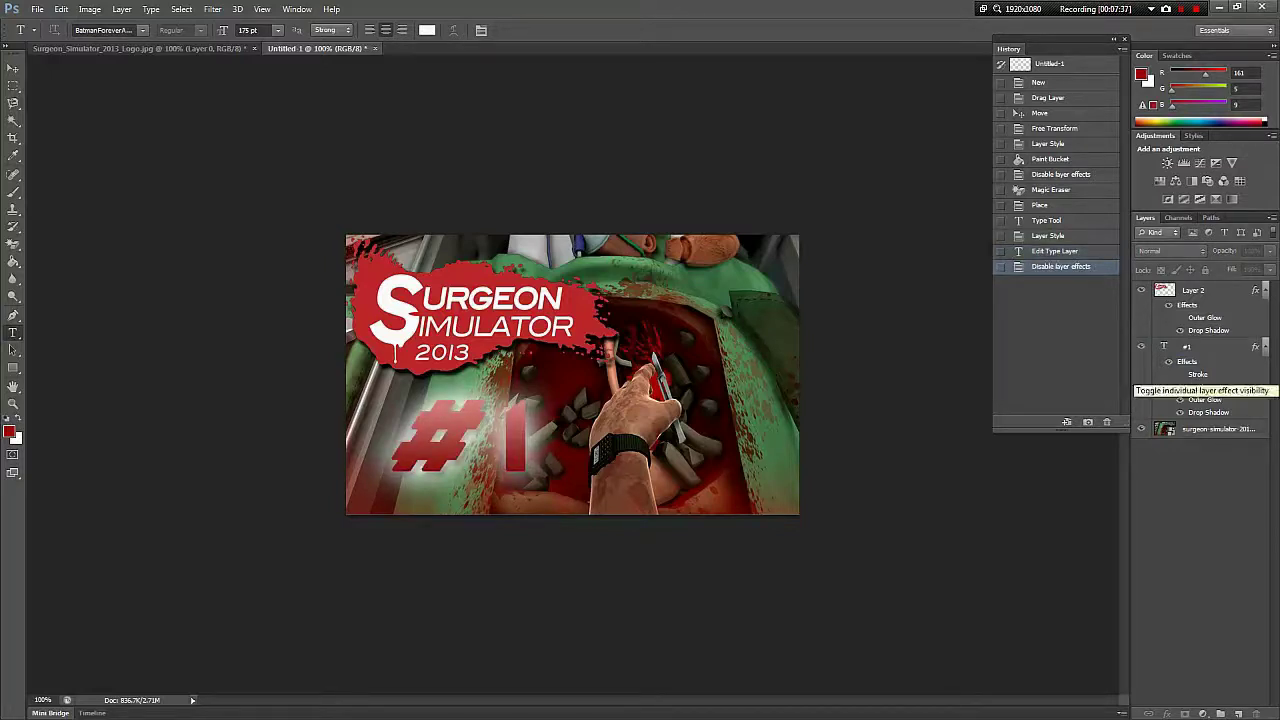
{"action": "left_click", "coordinate": [1180, 386]}
{"action": "left_click", "coordinate": [1180, 386]}
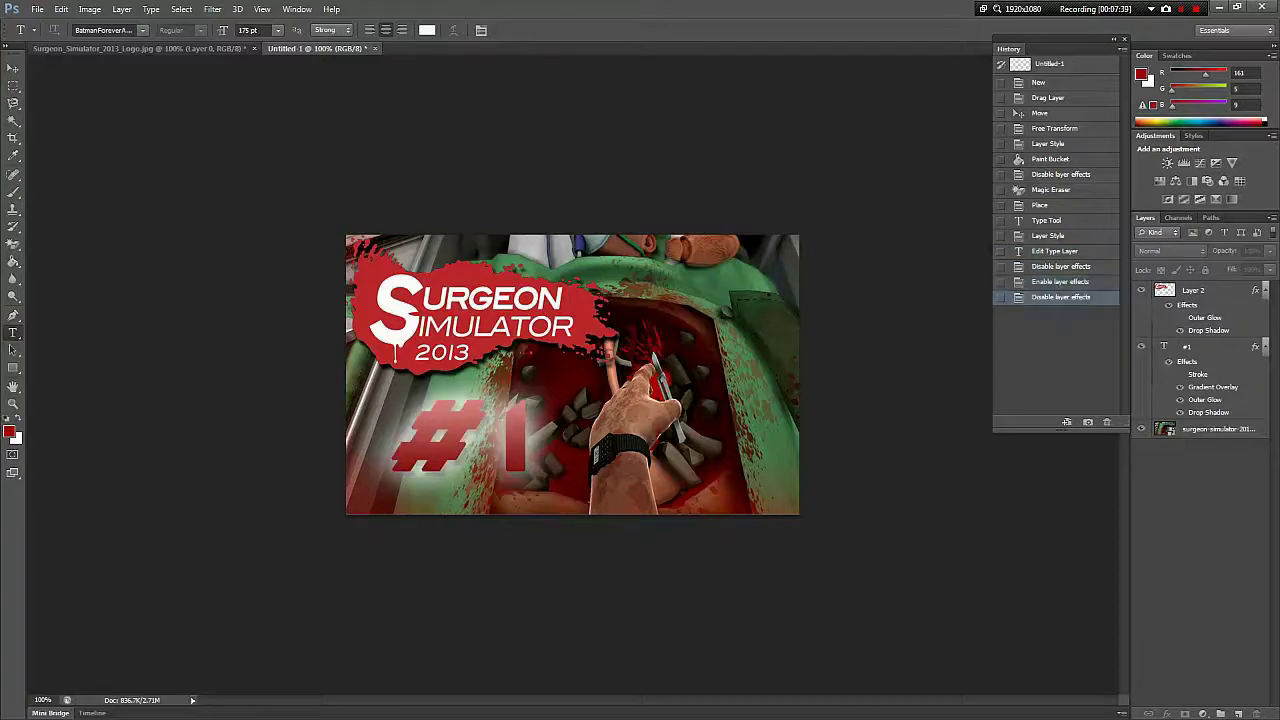
{"action": "left_click", "coordinate": [1169, 361]}
{"action": "left_click", "coordinate": [1169, 361]}
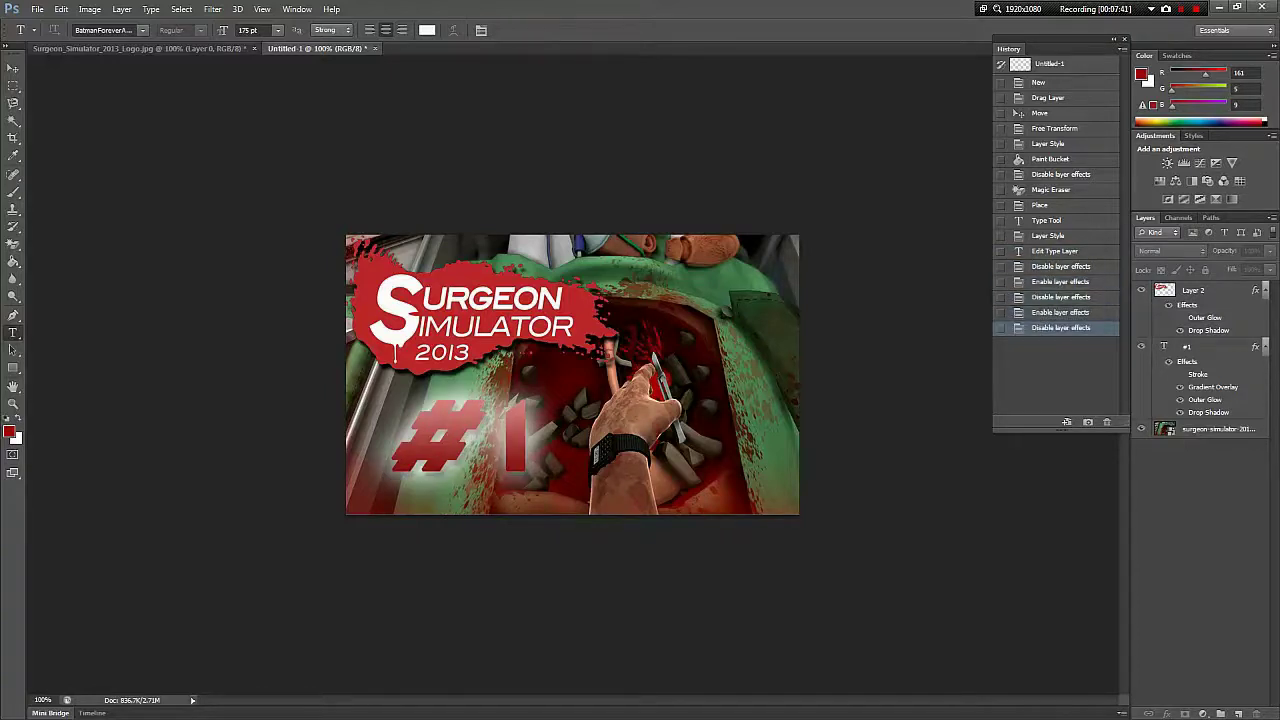
Step: Set the #1 text's stroke size to 1 px, apply it and deselect the layer
{"action": "double_click", "coordinate": [1198, 374]}
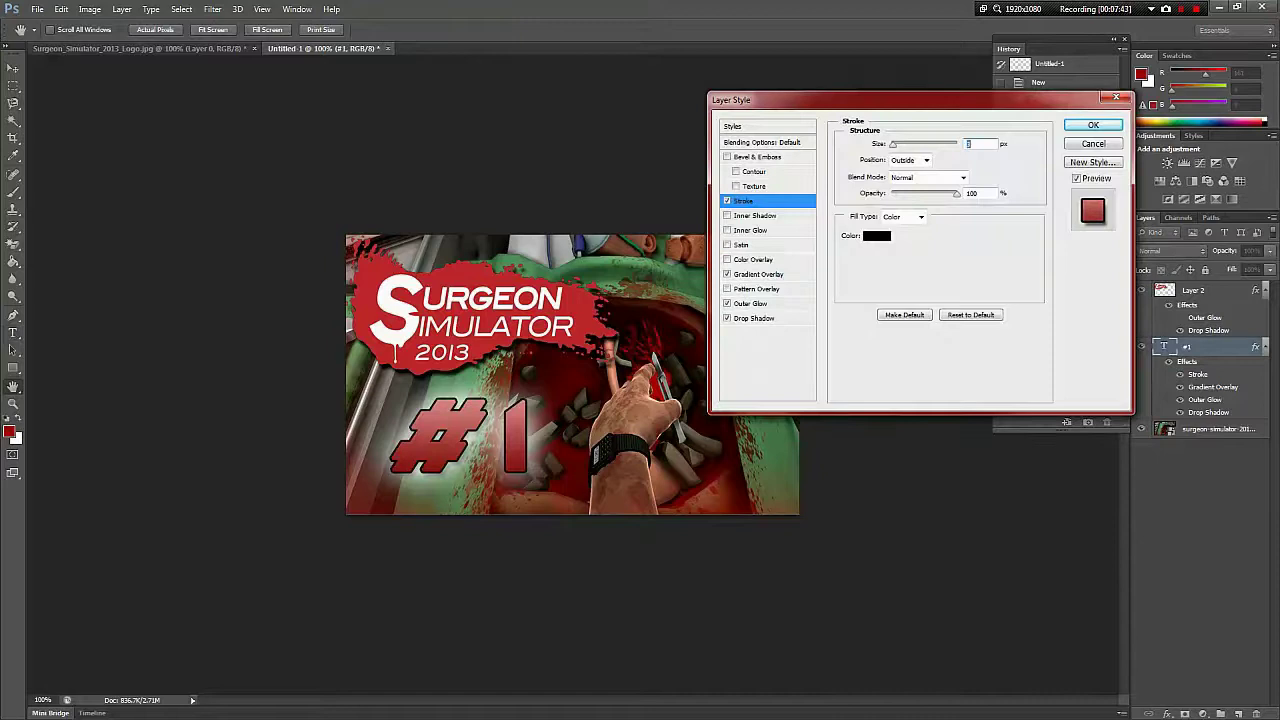
{"action": "type", "text": "2"}
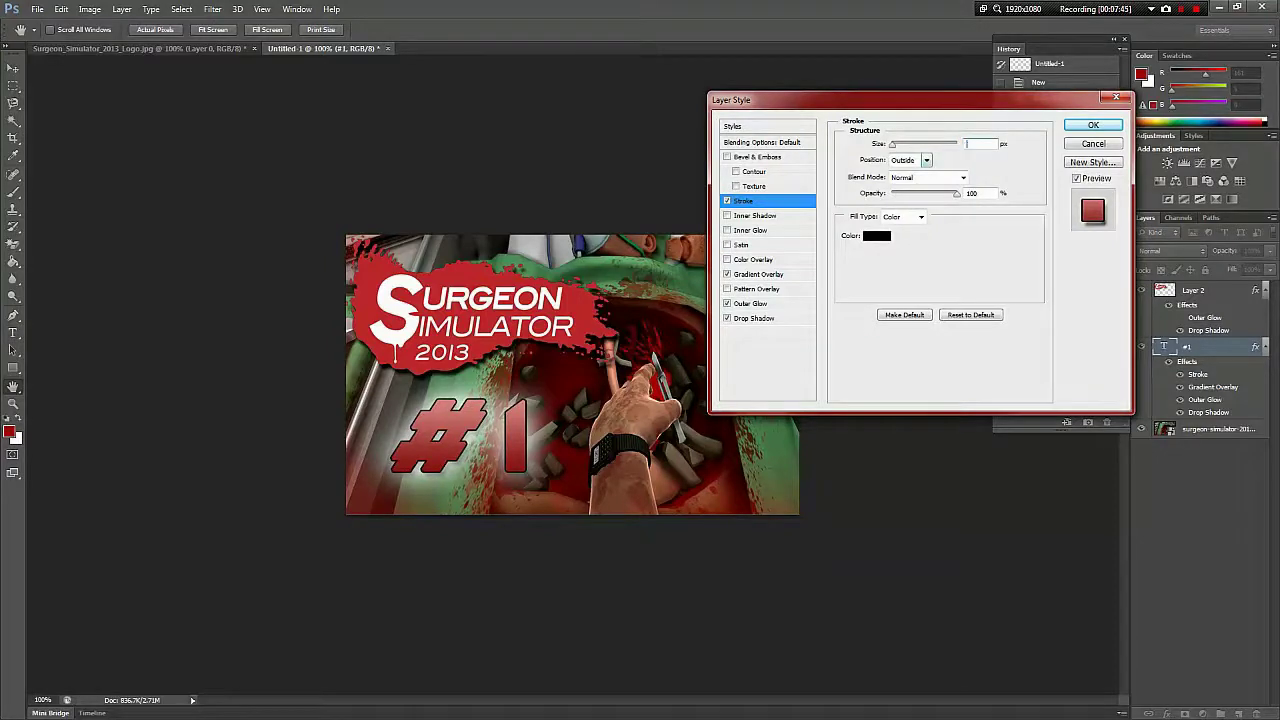
{"action": "type", "text": "1"}
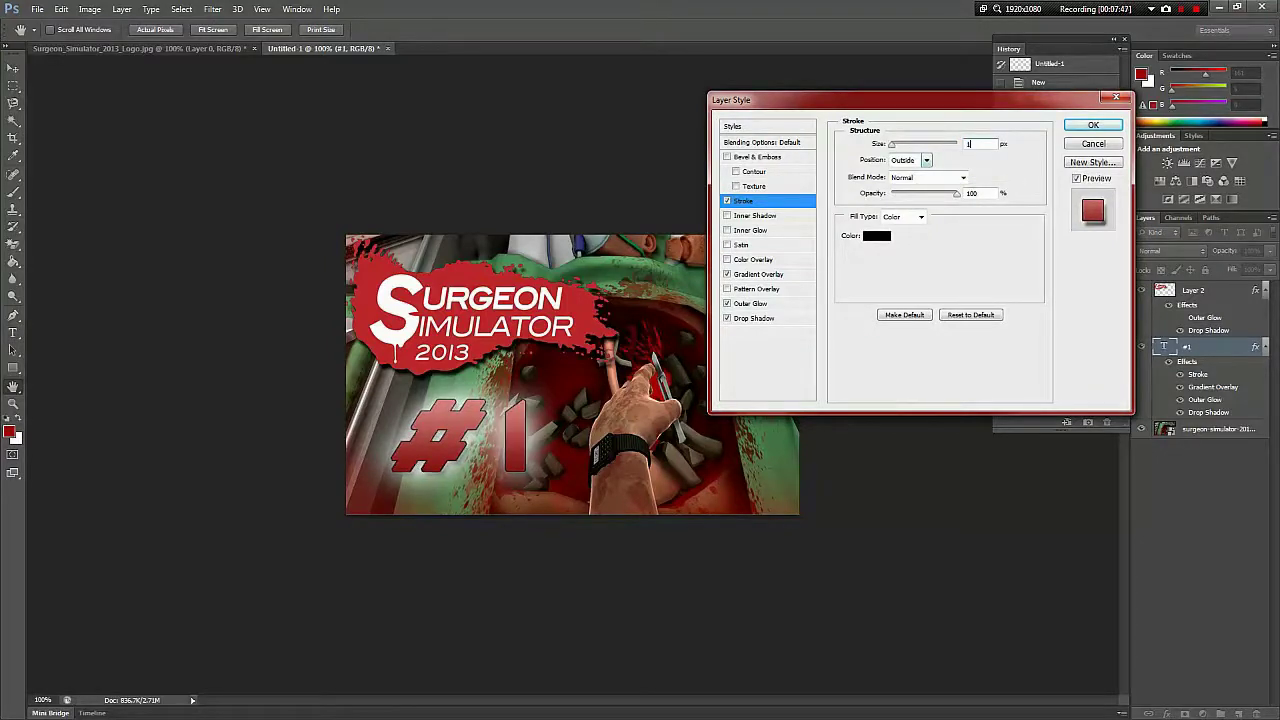
{"action": "left_click", "coordinate": [1082, 125]}
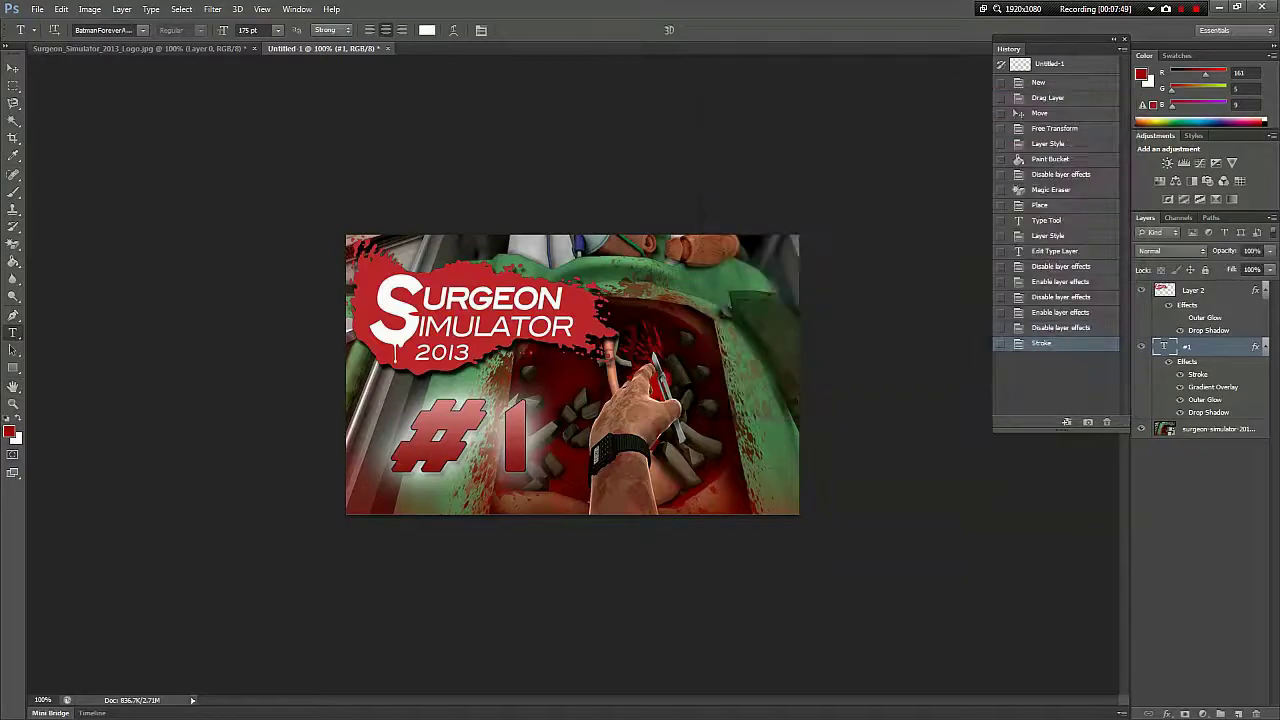
{"action": "left_click", "coordinate": [1200, 540]}
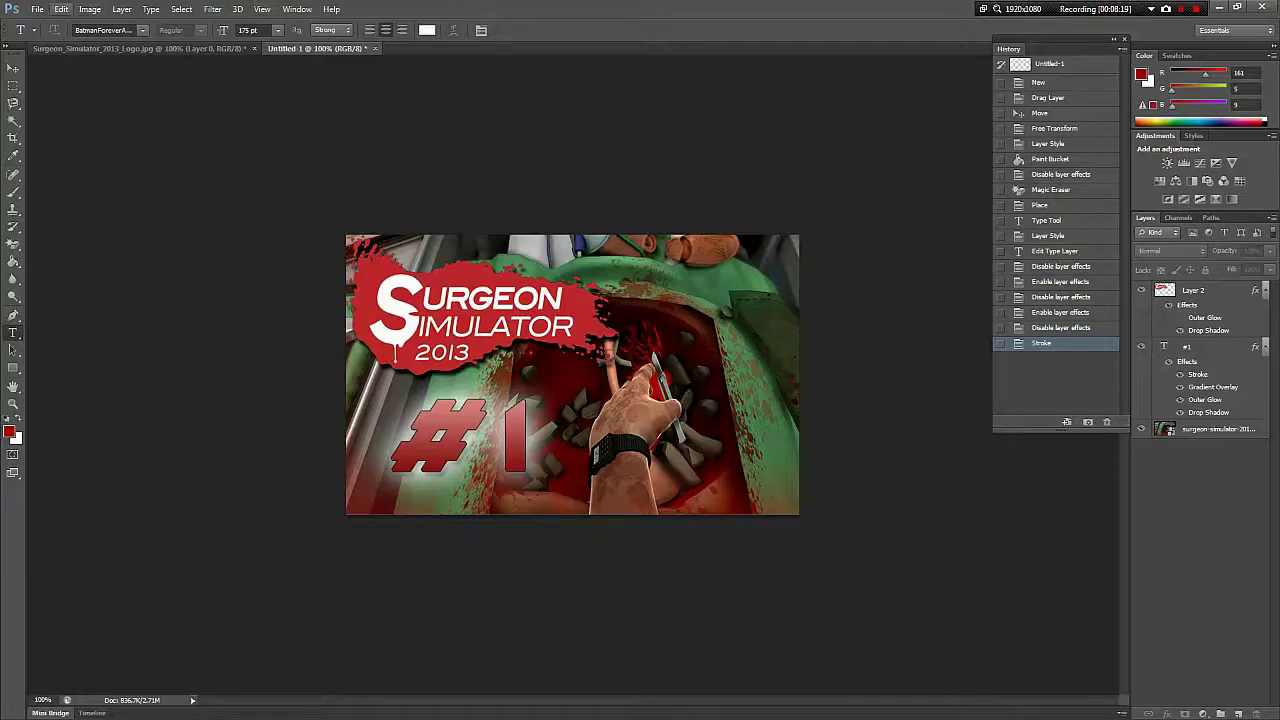
Step: Open the existing Outlast Thumbnail.psd file from My Pictures
{"action": "left_click", "coordinate": [37, 9]}
{"action": "left_click", "coordinate": [50, 36]}
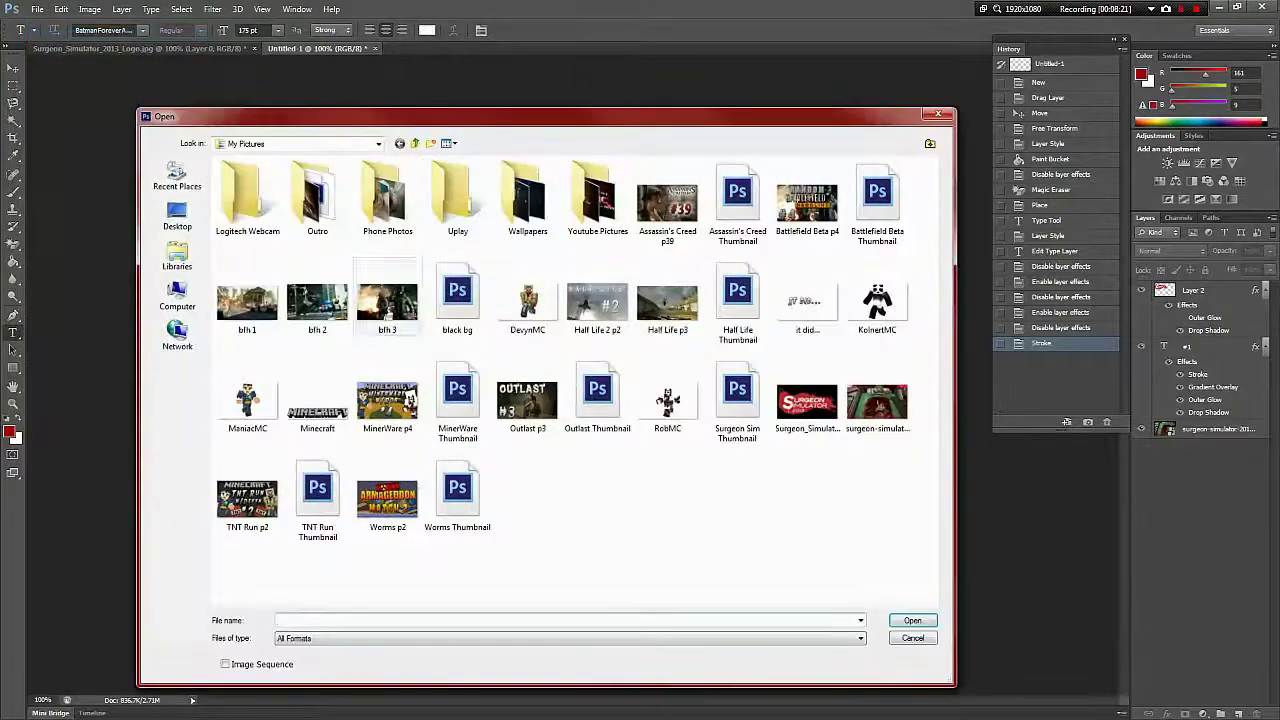
{"action": "double_click", "coordinate": [575, 390]}
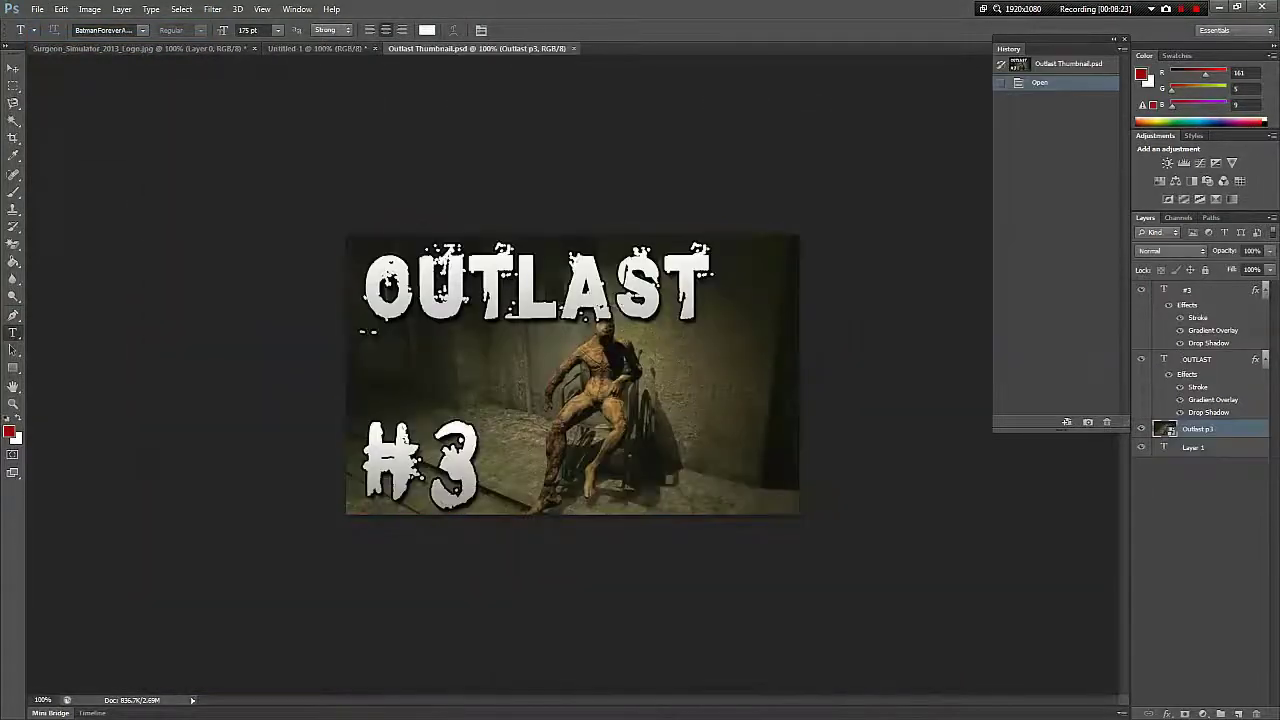
Step: Try replacing the OUTLAST title text with POOP and with a sample first name, clearing each one
{"action": "double_click", "coordinate": [1163, 359]}
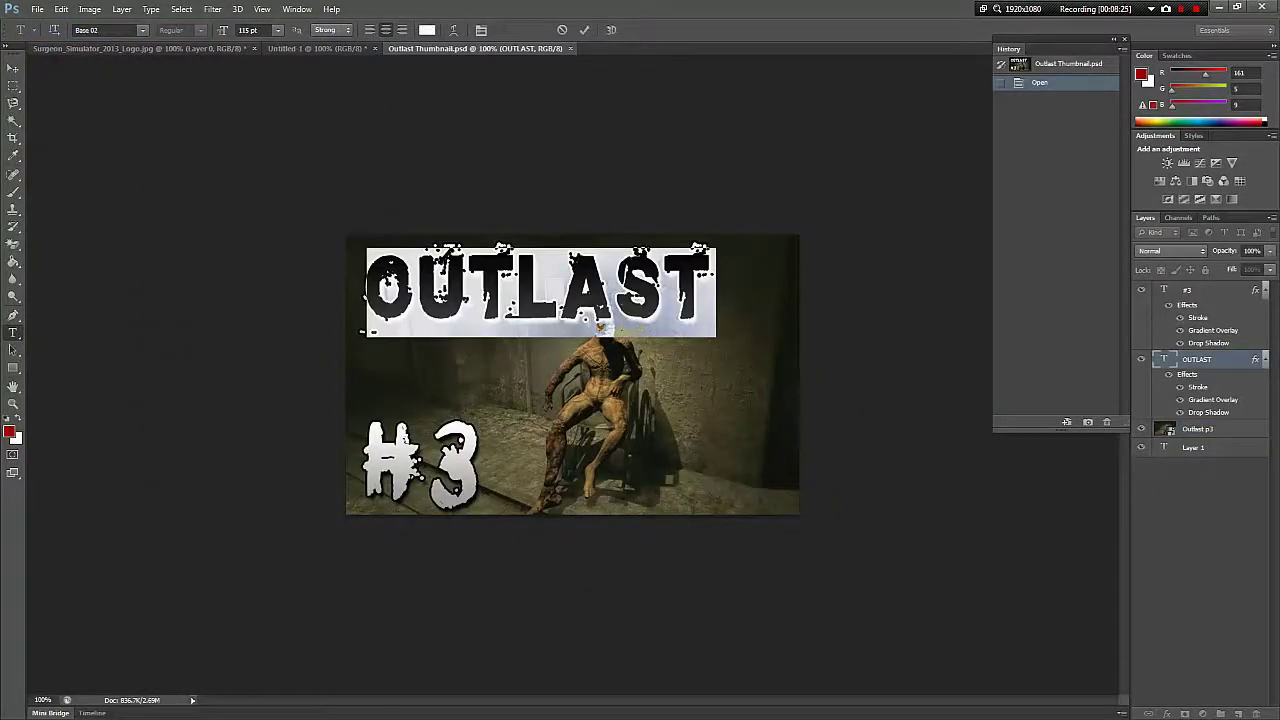
{"action": "type", "text": "POOP"}
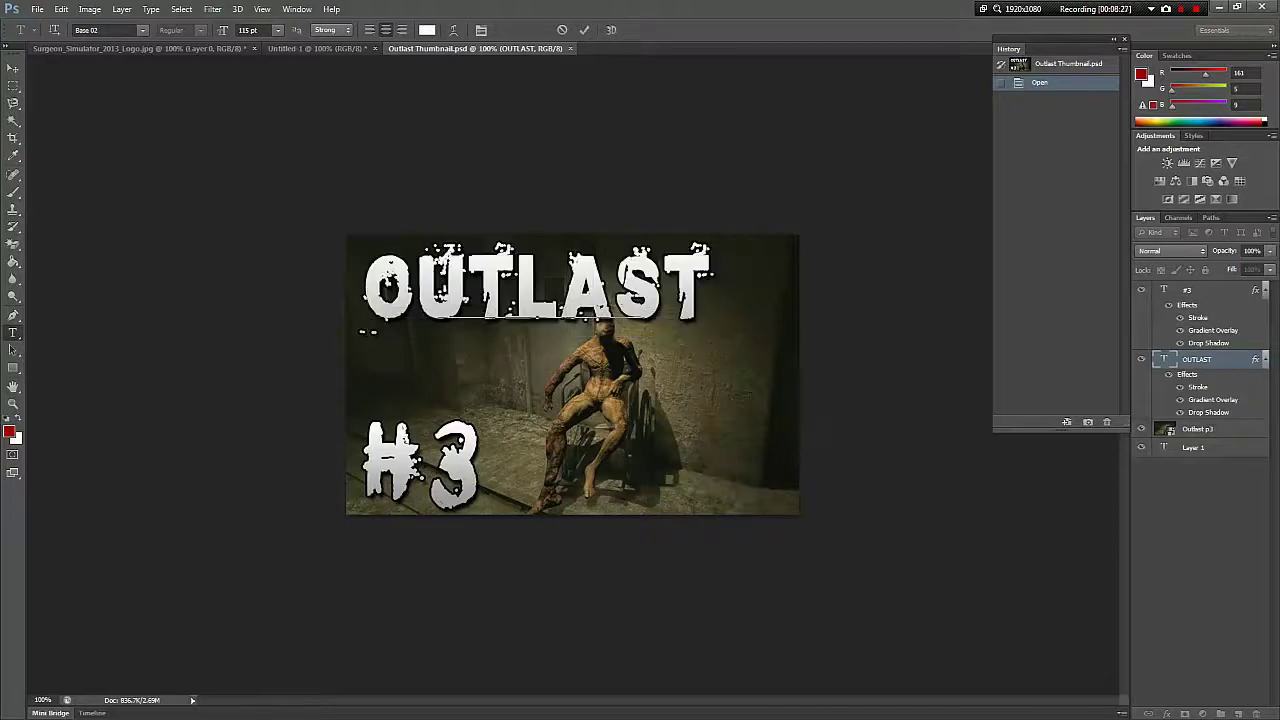
{"action": "key", "text": "BackSpace"}
{"action": "key", "text": "BackSpace"}
{"action": "key", "text": "BackSpace"}
{"action": "key", "text": "BackSpace"}
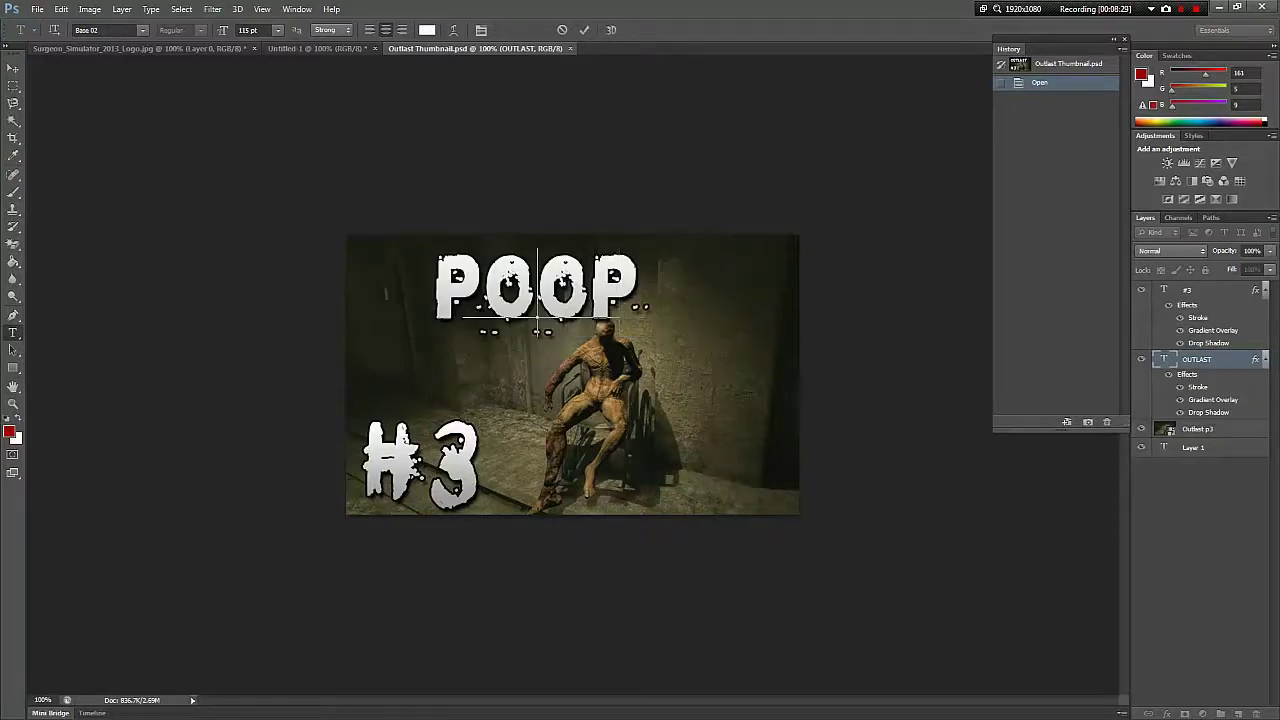
{"action": "type", "text": "JAMES"}
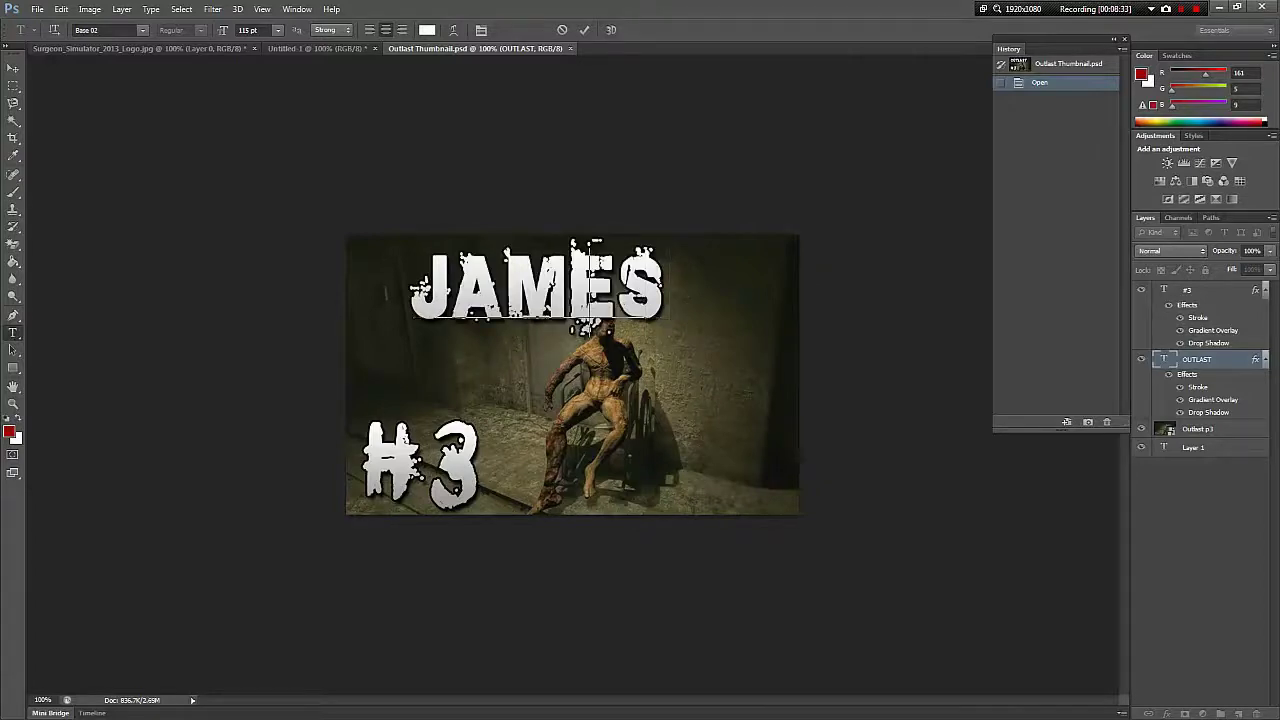
{"action": "key", "text": "BackSpace"}
{"action": "key", "text": "BackSpace"}
{"action": "key", "text": "BackSpace"}
{"action": "key", "text": "BackSpace"}
{"action": "key", "text": "BackSpace"}
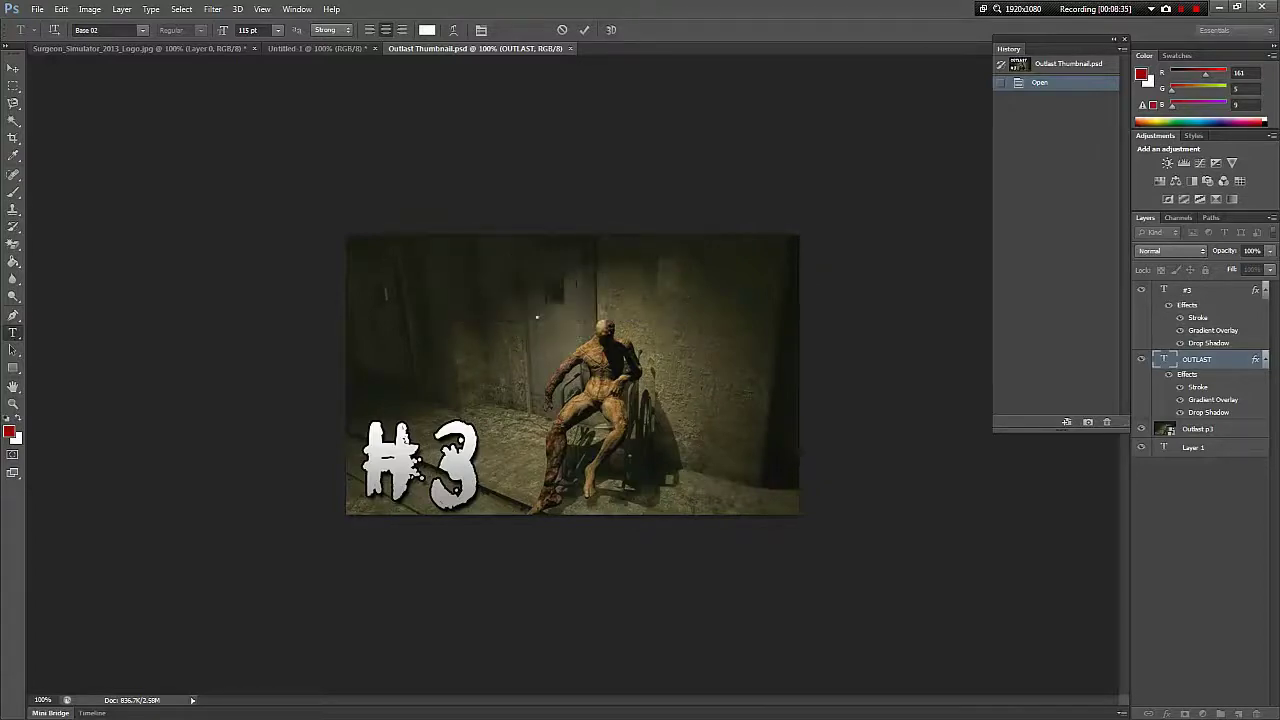
Step: Enter OUTLAST as the title text, shift it slightly down and to the left, and commit the edit
{"action": "type", "text": "OUTLAST"}
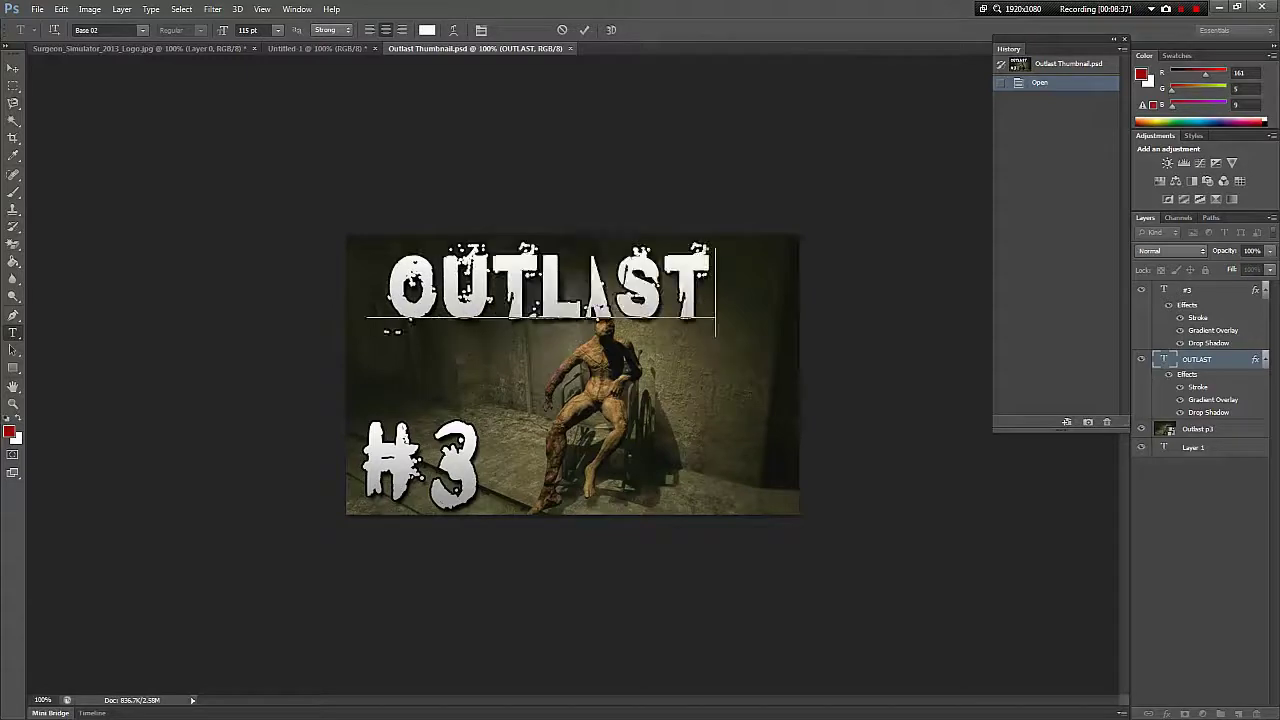
{"action": "left_click_drag", "start_coordinate": [571, 376], "coordinate": [567, 380]}
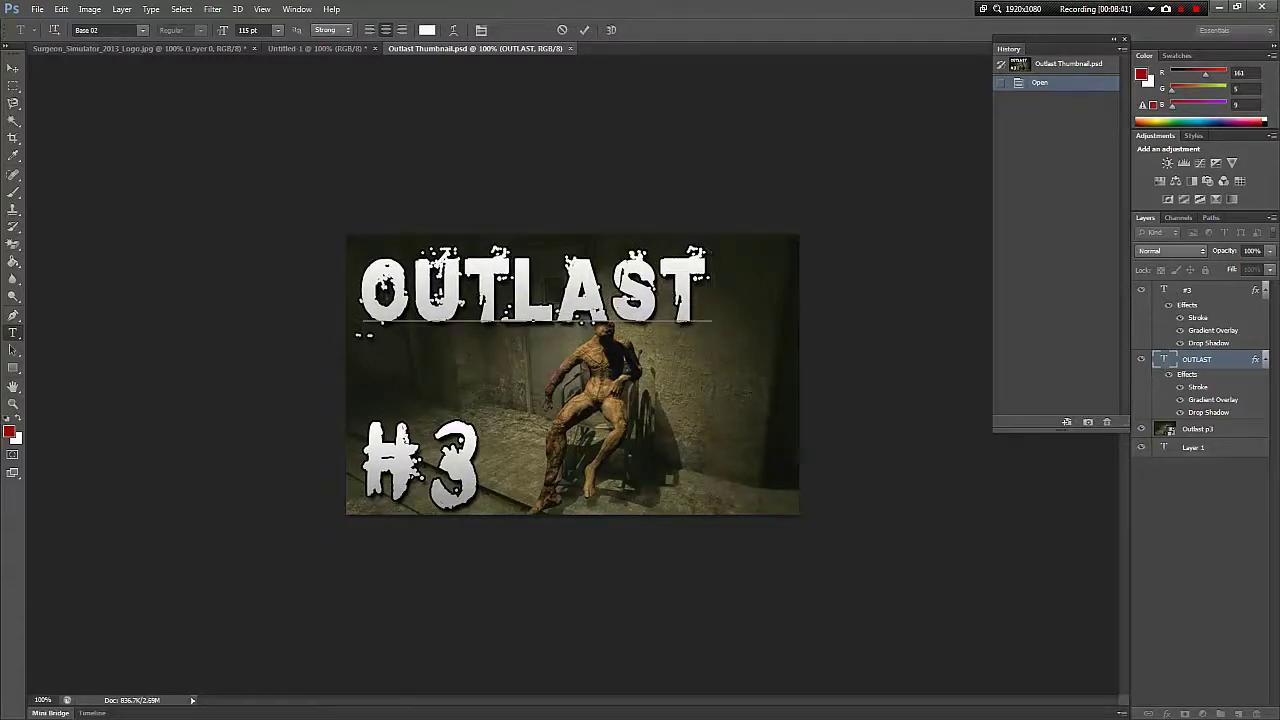
{"action": "left_click", "coordinate": [1197, 359], "text": "ctrl"}
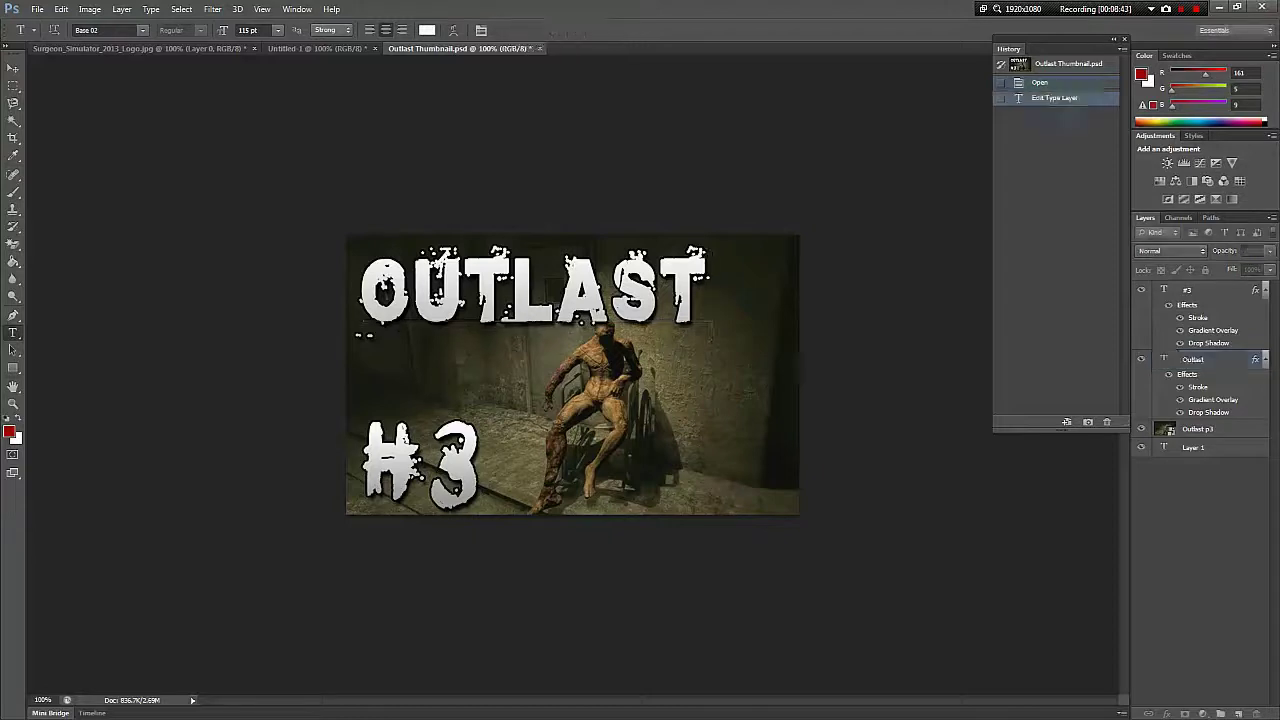
{"action": "left_click", "coordinate": [1188, 290], "text": "ctrl"}
{"action": "left_click", "coordinate": [488, 470]}
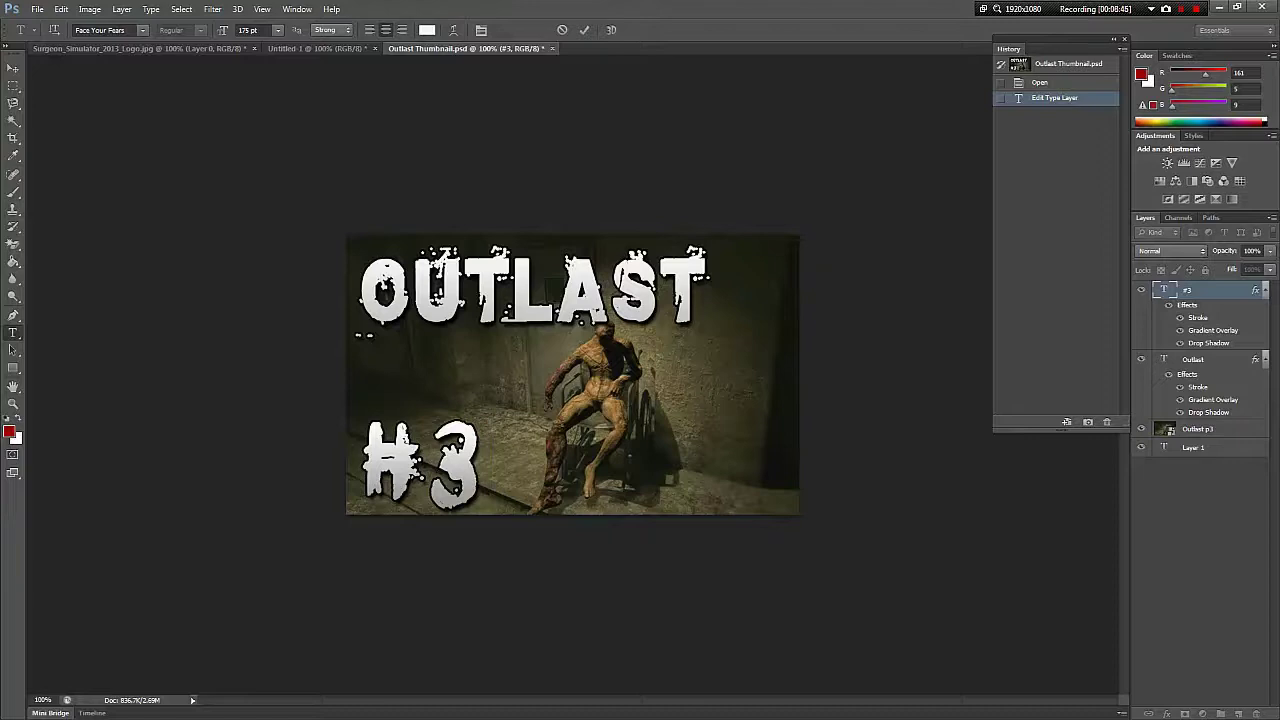
{"action": "left_click", "coordinate": [1200, 560]}
{"action": "double_click", "coordinate": [1164, 290]}
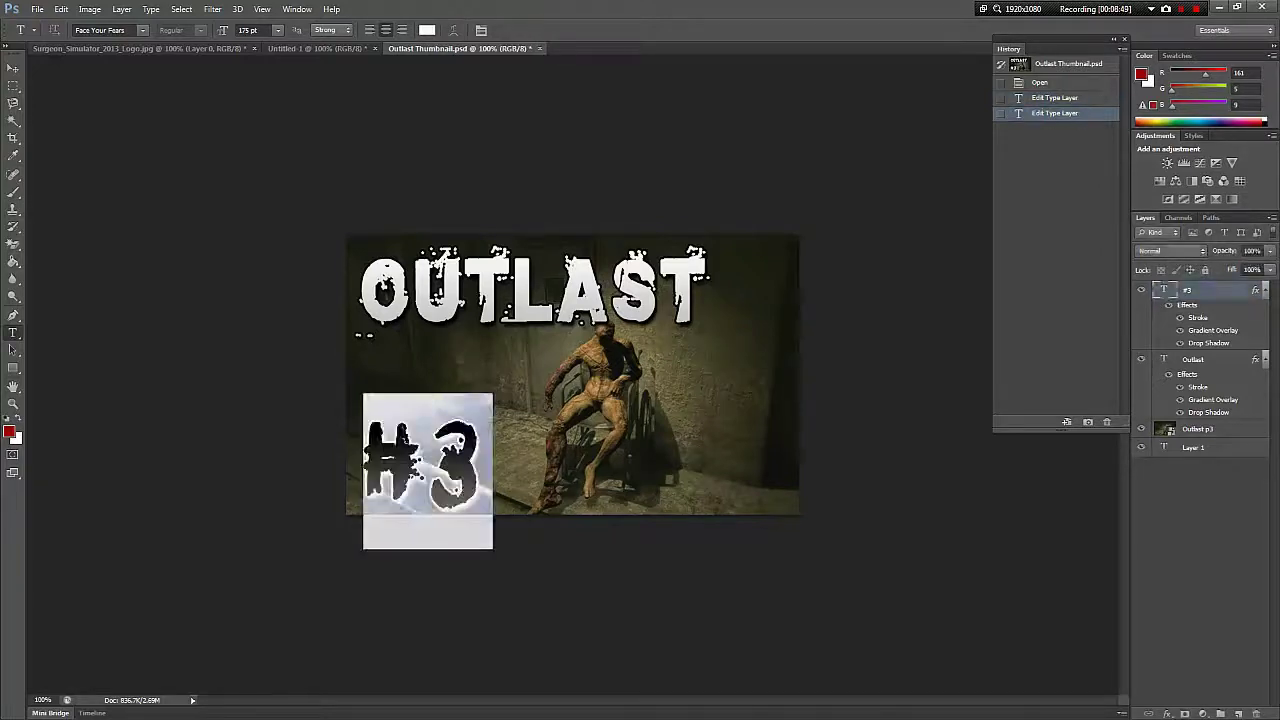
{"action": "left_click", "coordinate": [488, 470]}
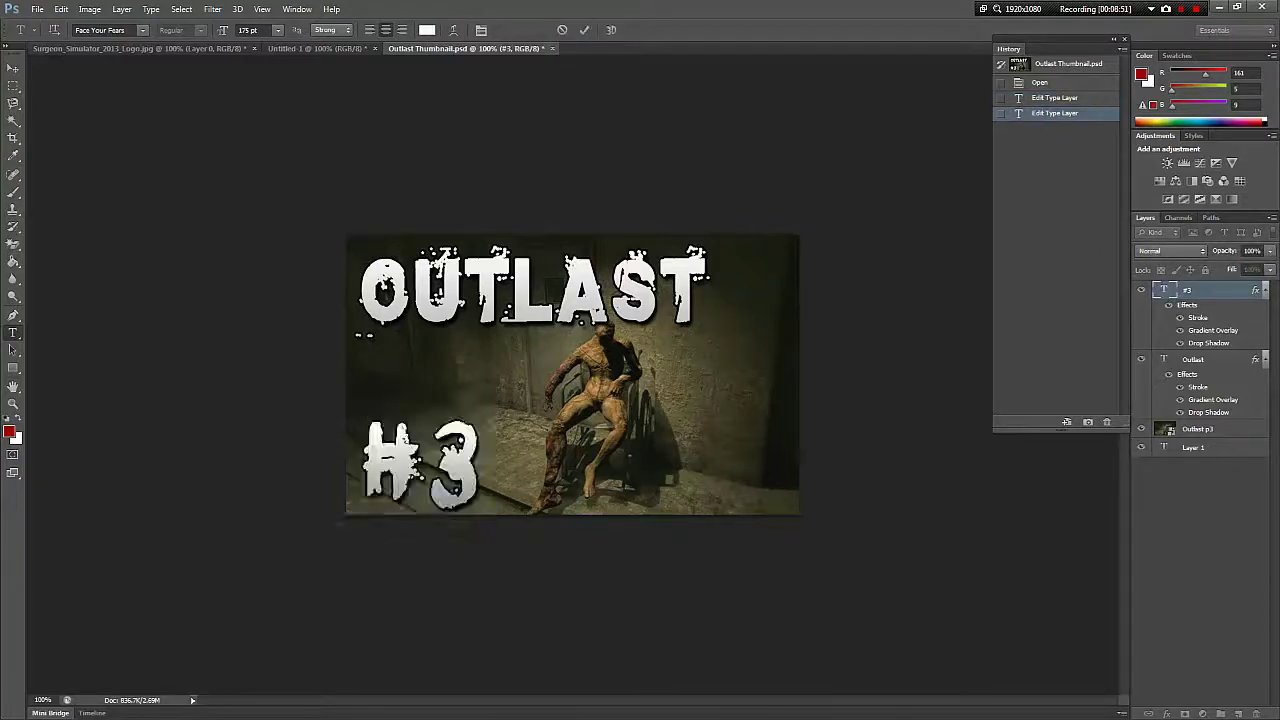
{"action": "left_click", "coordinate": [1200, 560]}
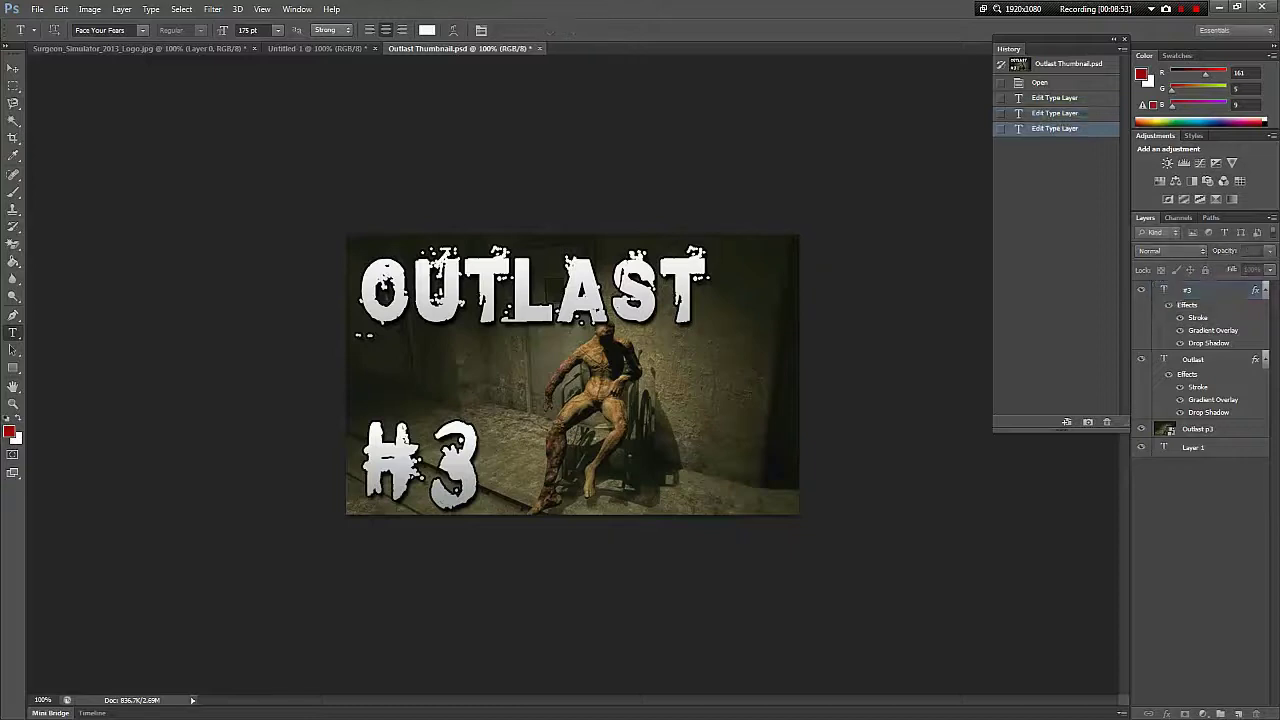